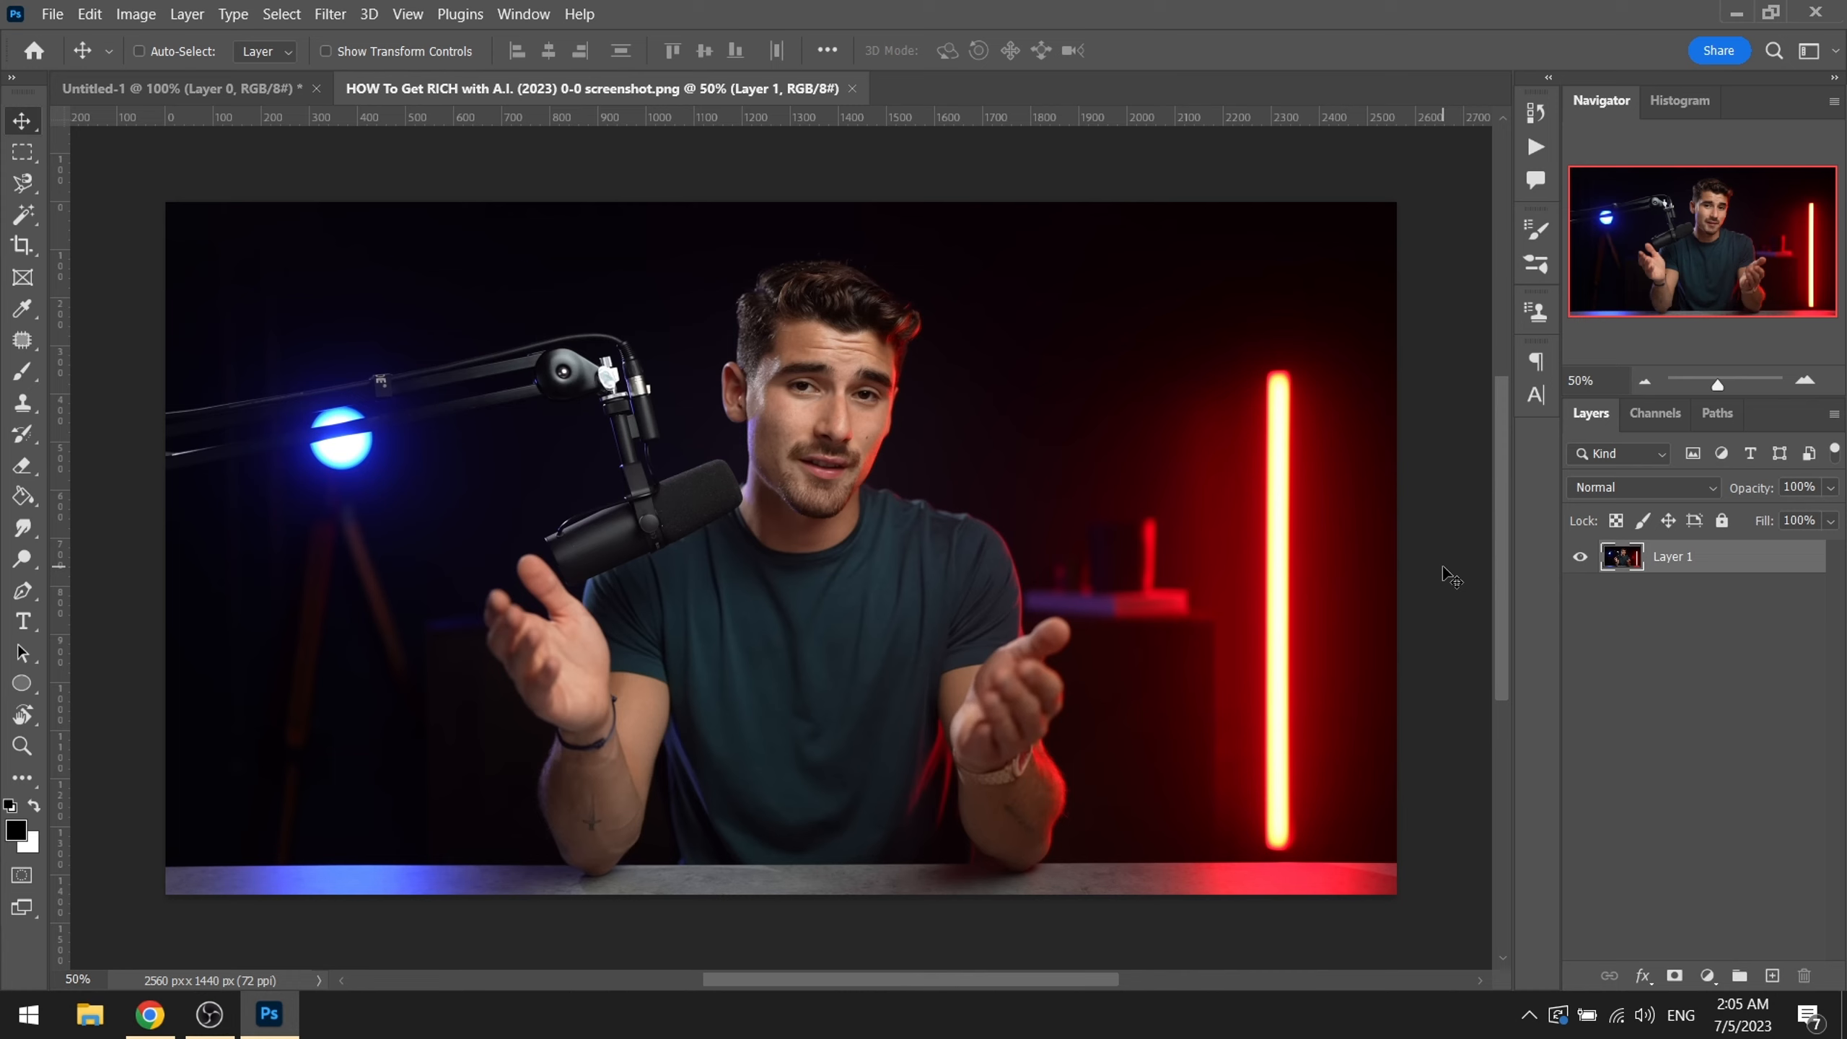
Step: Select the man in the studio photo automatically with Select Subject
key(w)
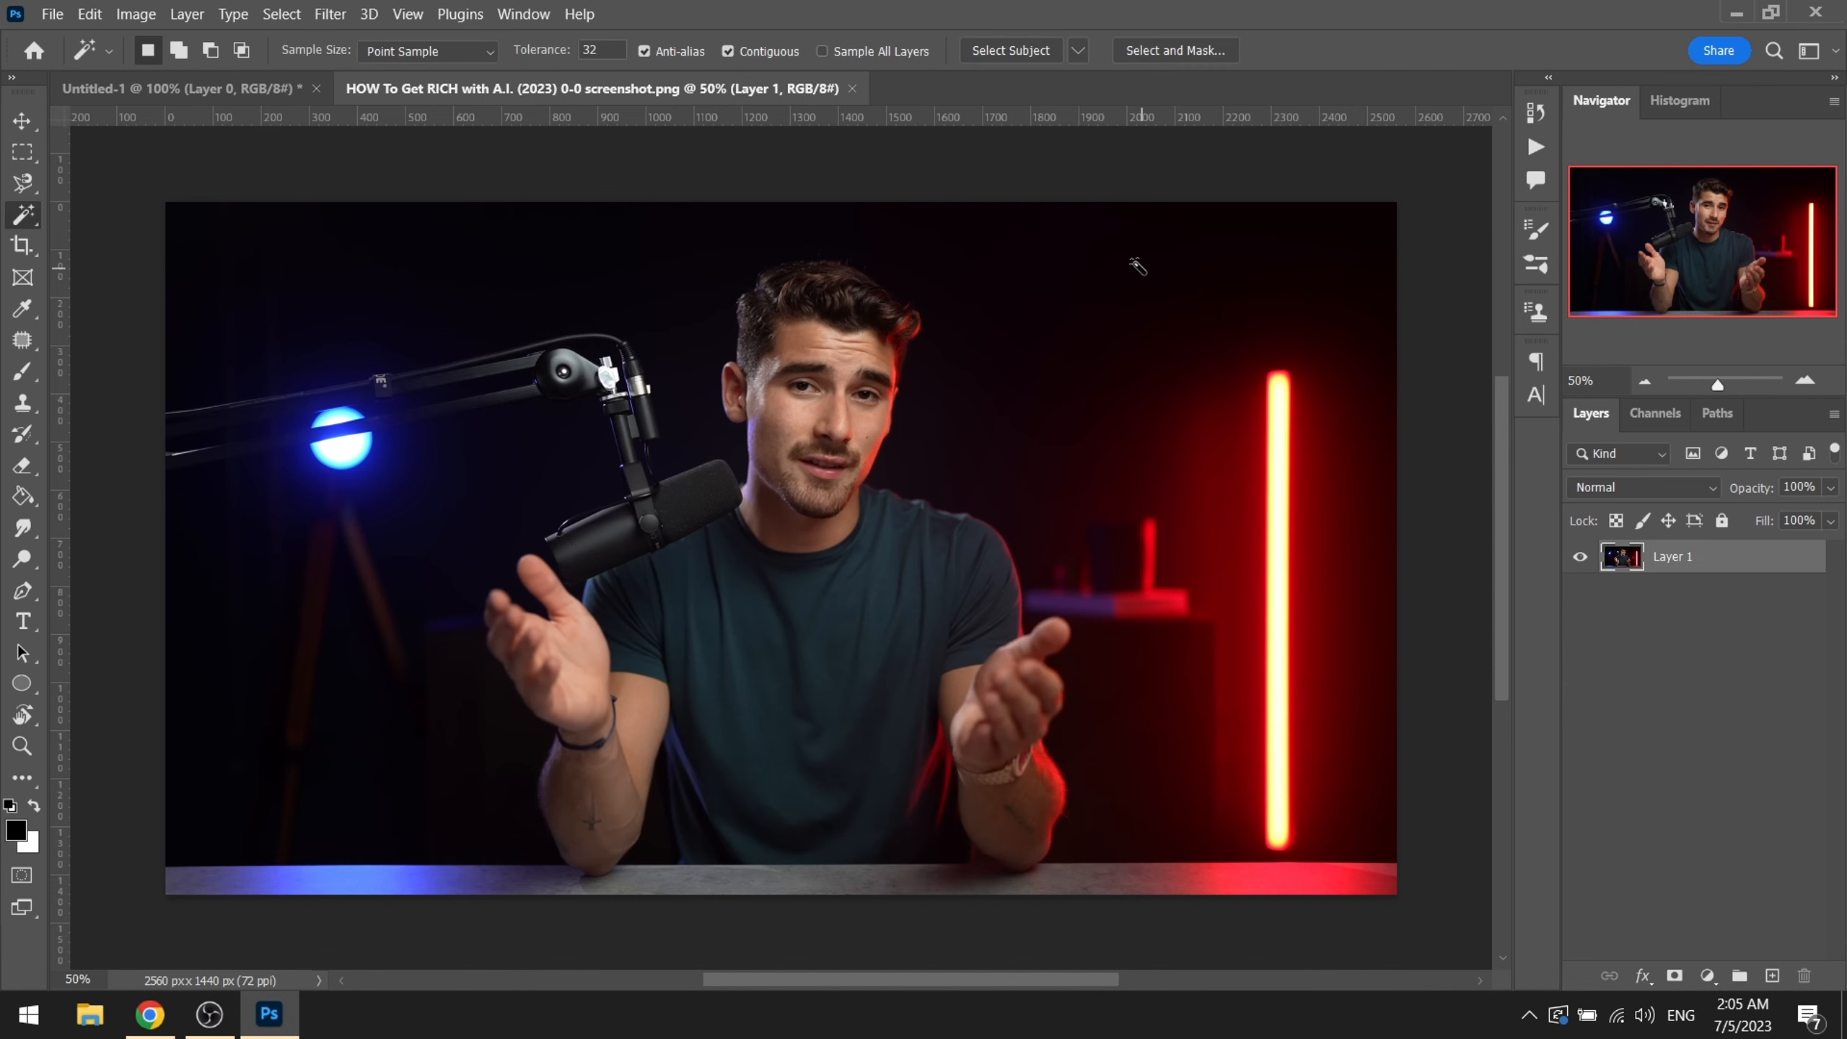
click(1030, 49)
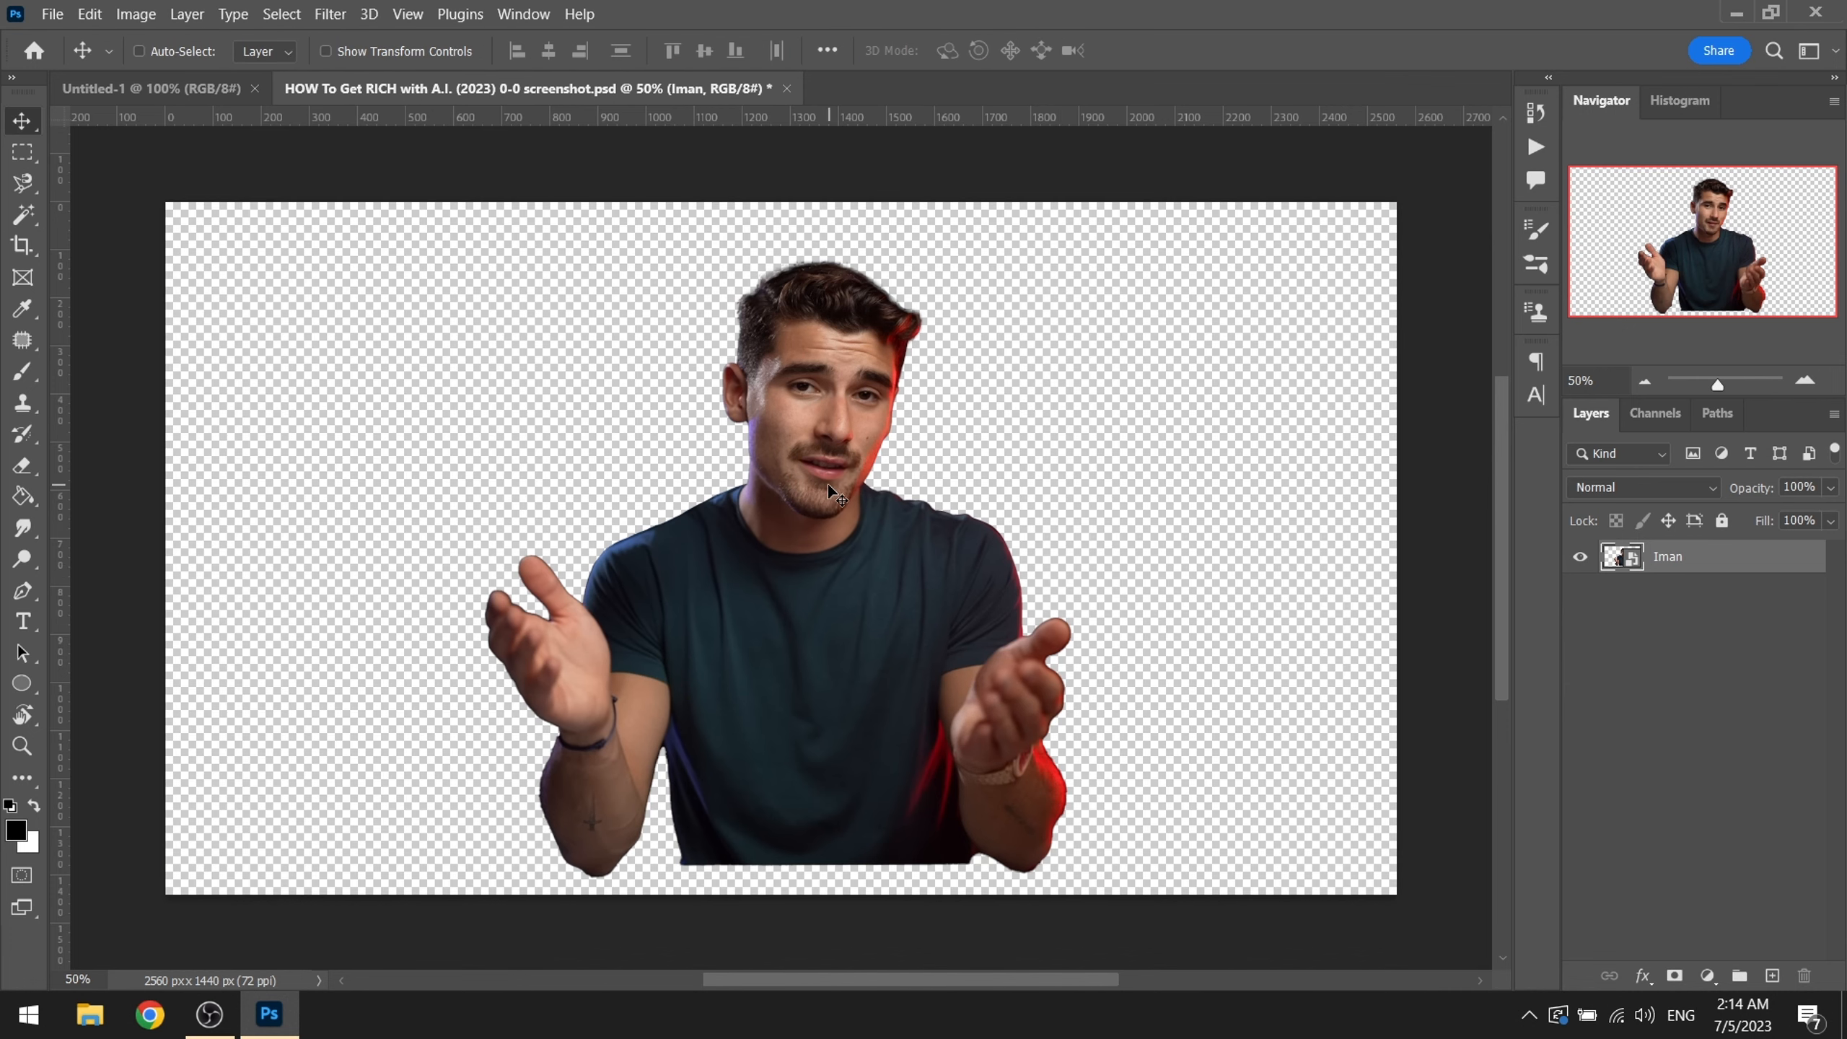
Step: Bring the cut-out man into the Untitled-1 document and close the source document
drag(829, 484, 716, 461)
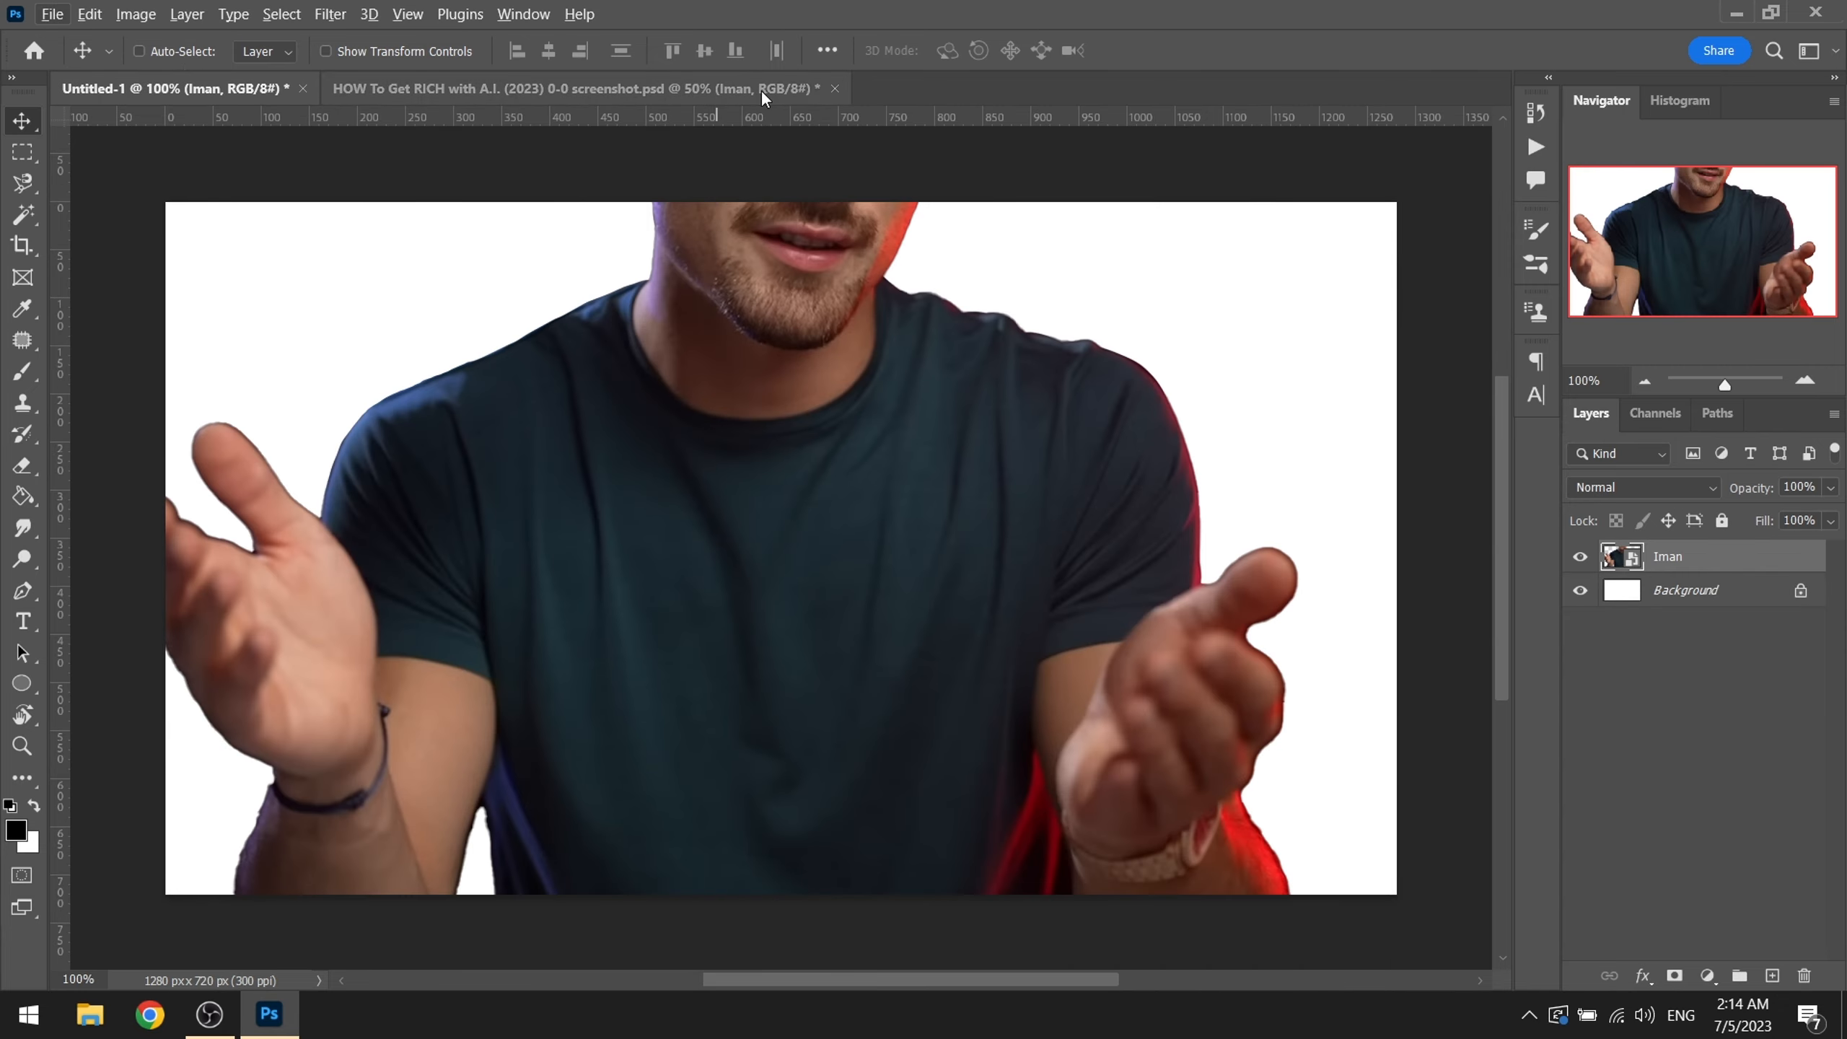
click(834, 88)
click(960, 398)
Step: Scale the cut-out man down proportionally and position him mid-canvas with his head just inside the upper edge
key(ctrl+t)
key(ctrl+0)
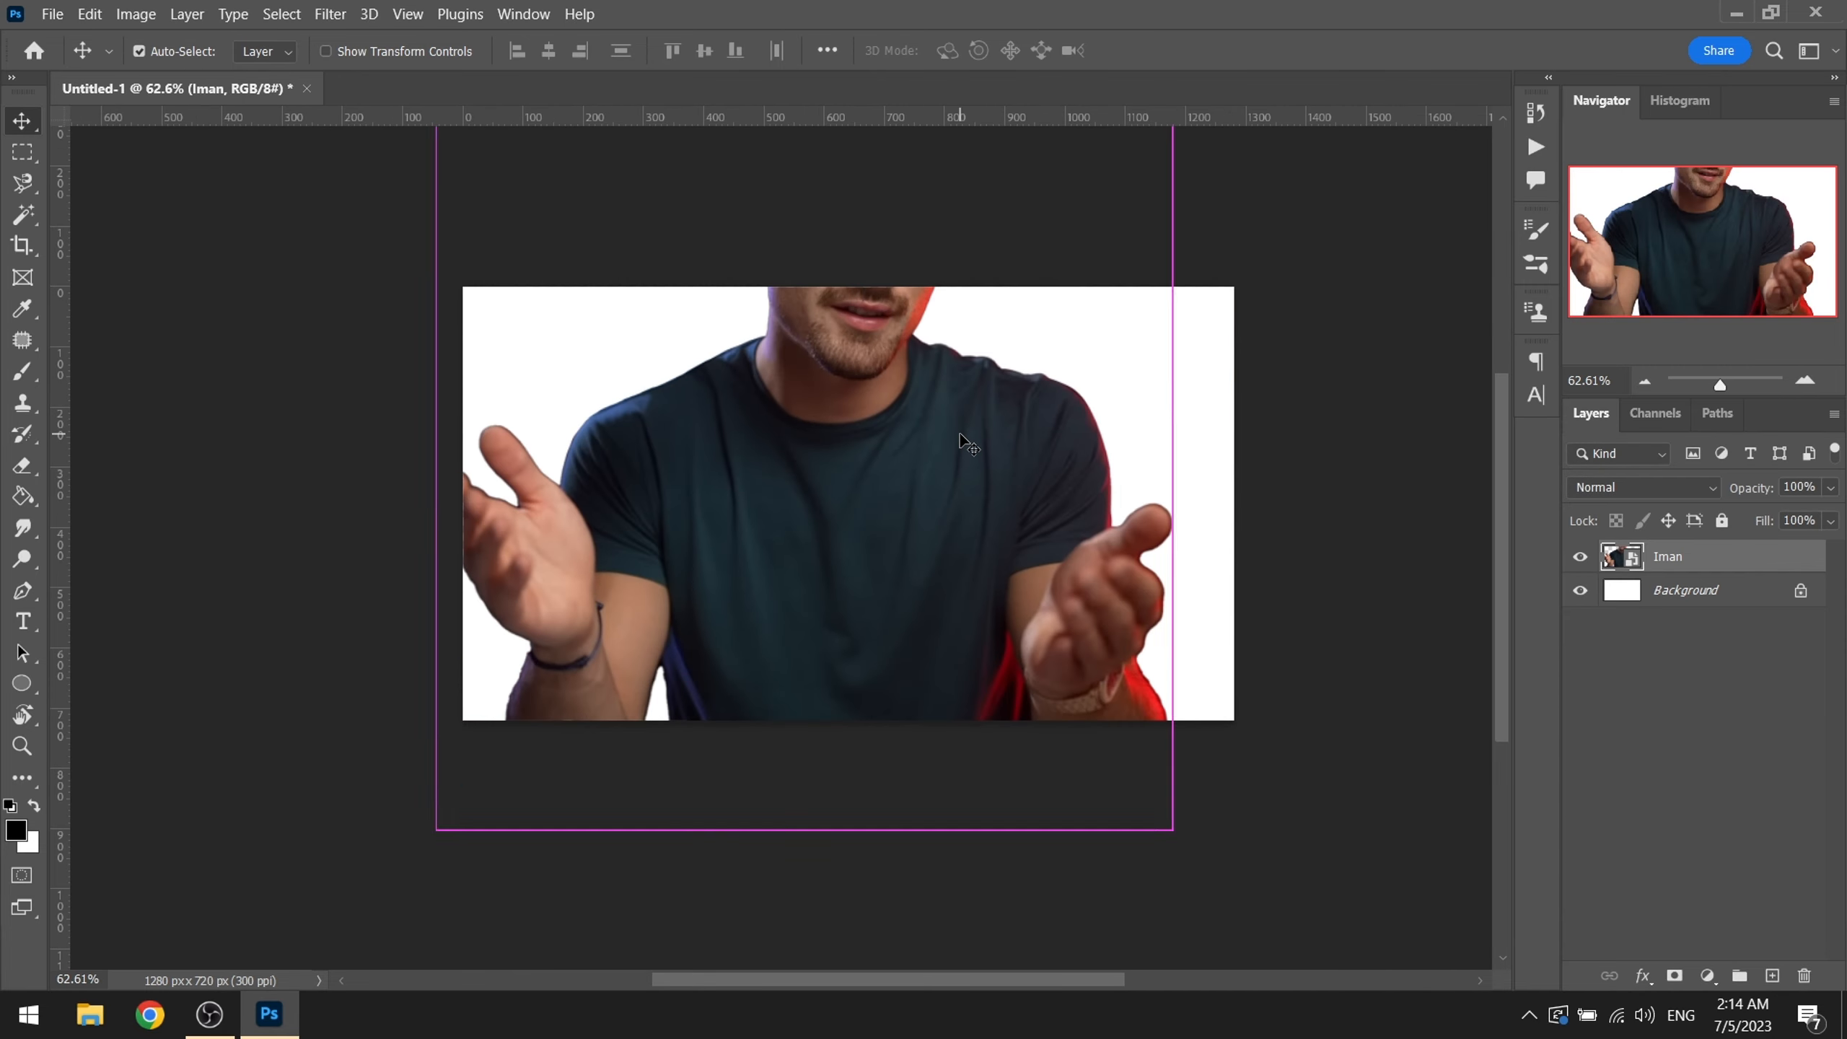
drag(1170, 438, 915, 449)
drag(829, 421, 986, 501)
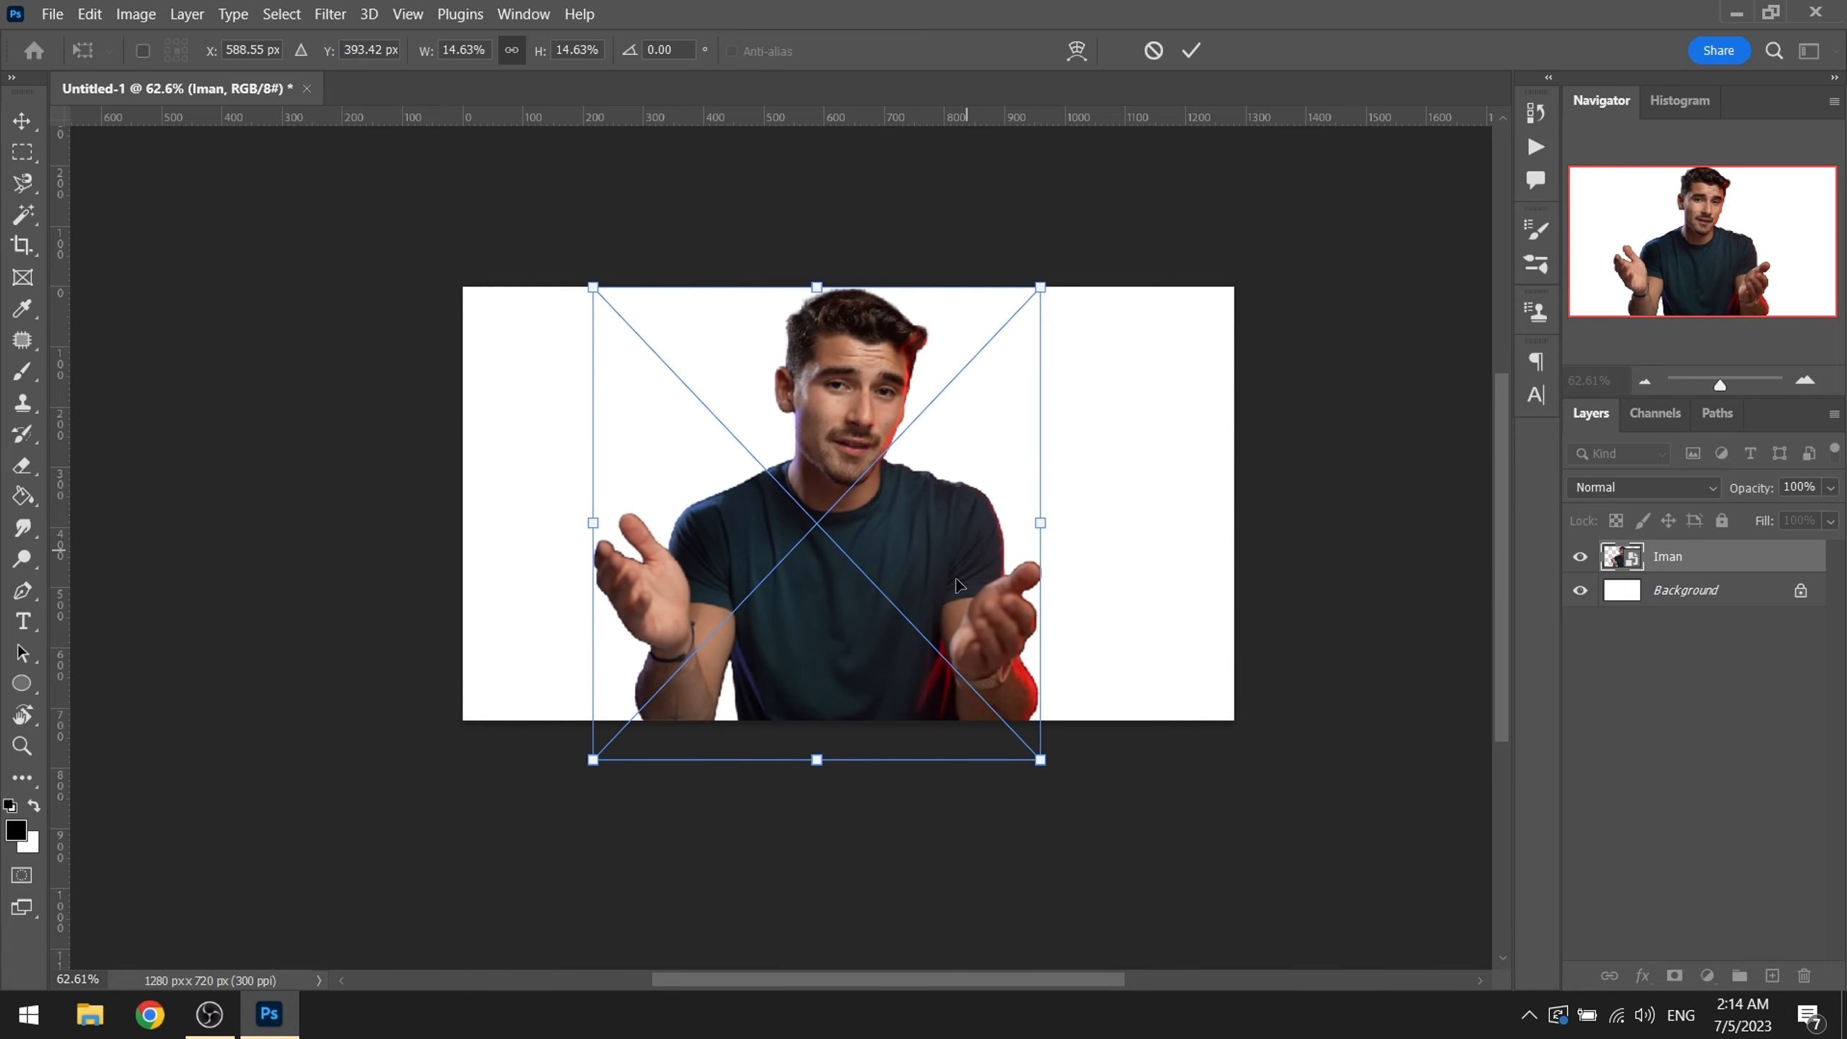
drag(816, 759, 820, 787)
drag(882, 662, 879, 654)
key(Return)
scroll(877, 651, up, 3)
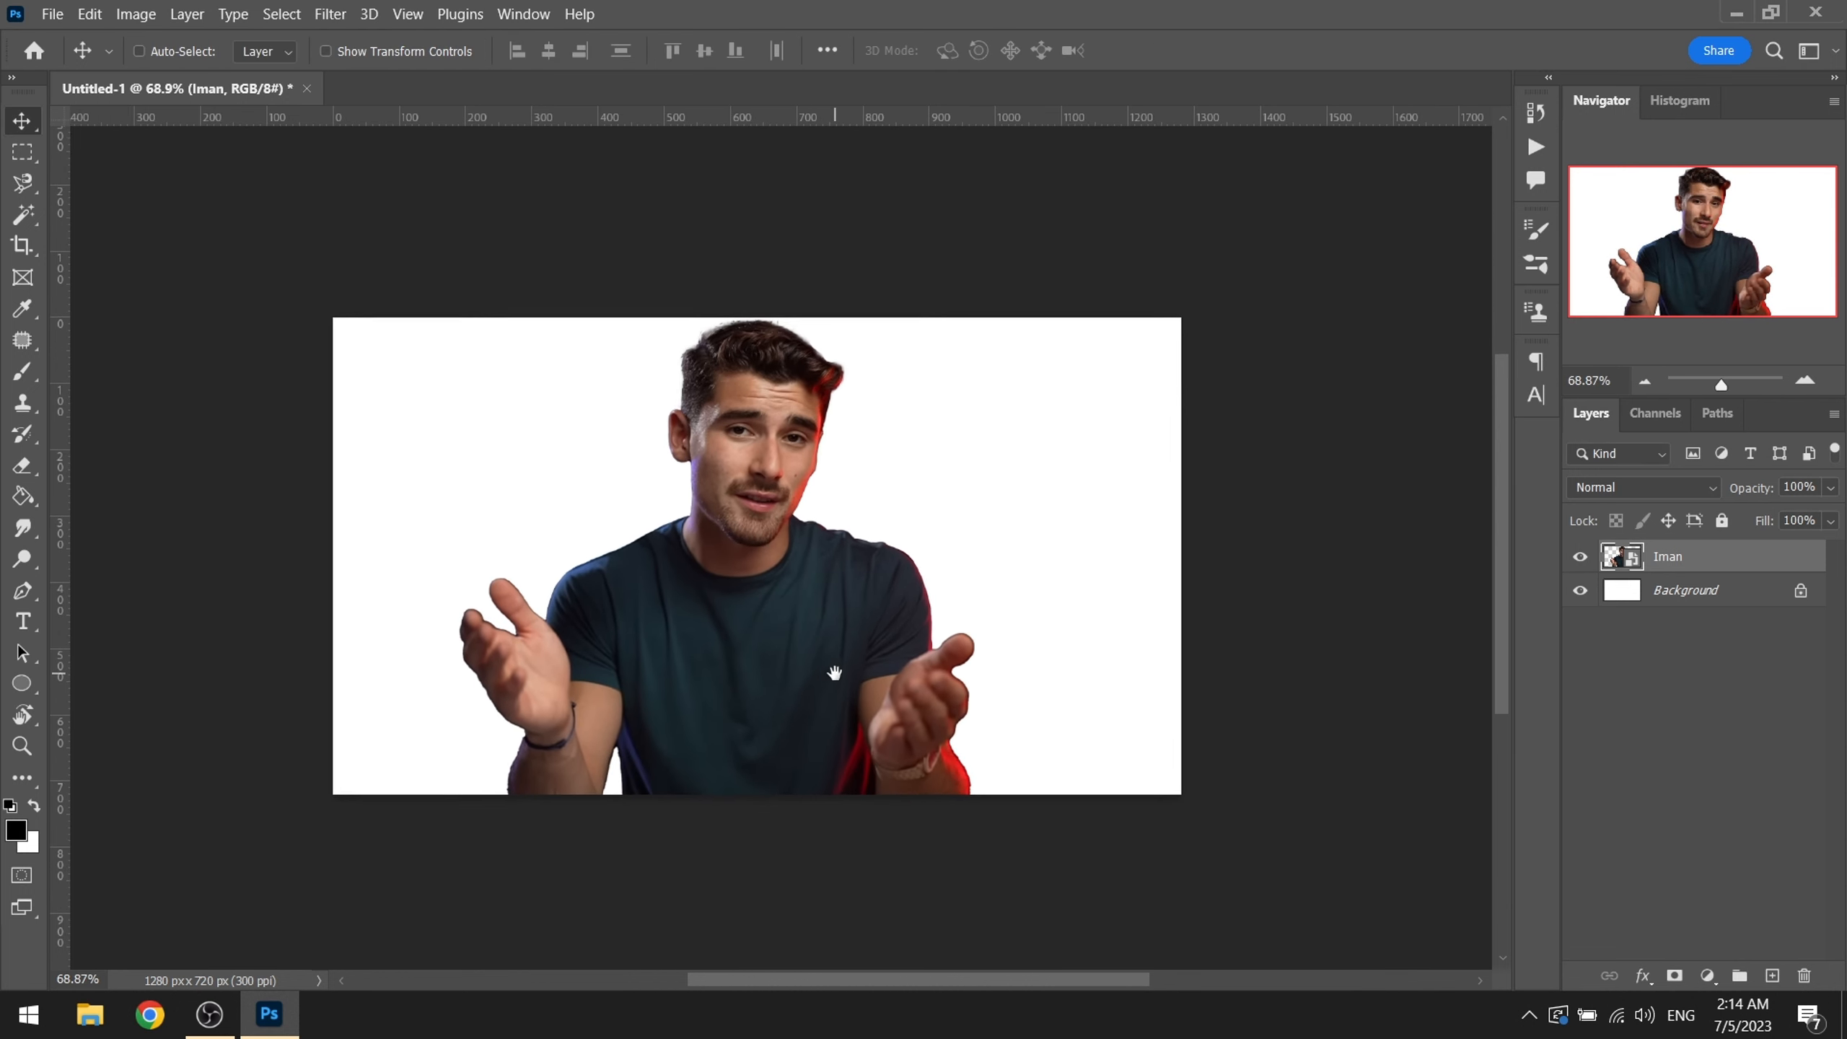
drag(730, 614, 731, 615)
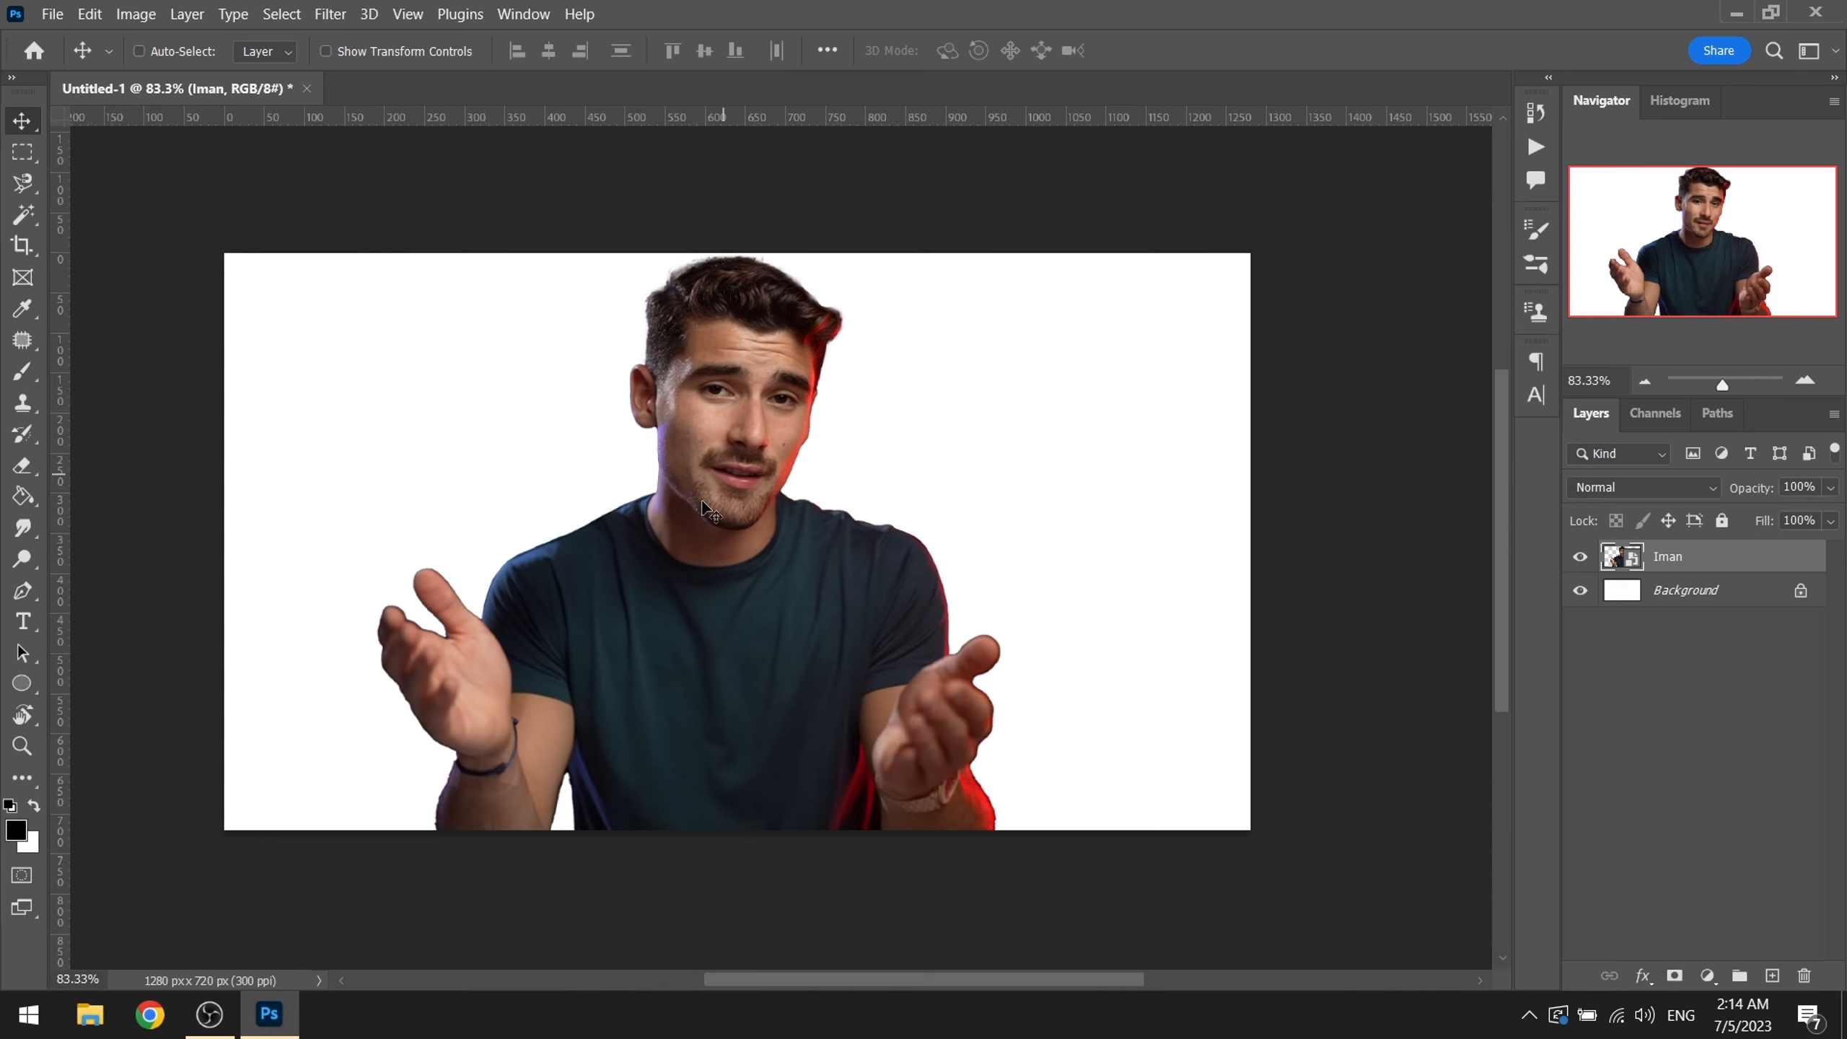
Step: Unlock the Background layer
click(1800, 590)
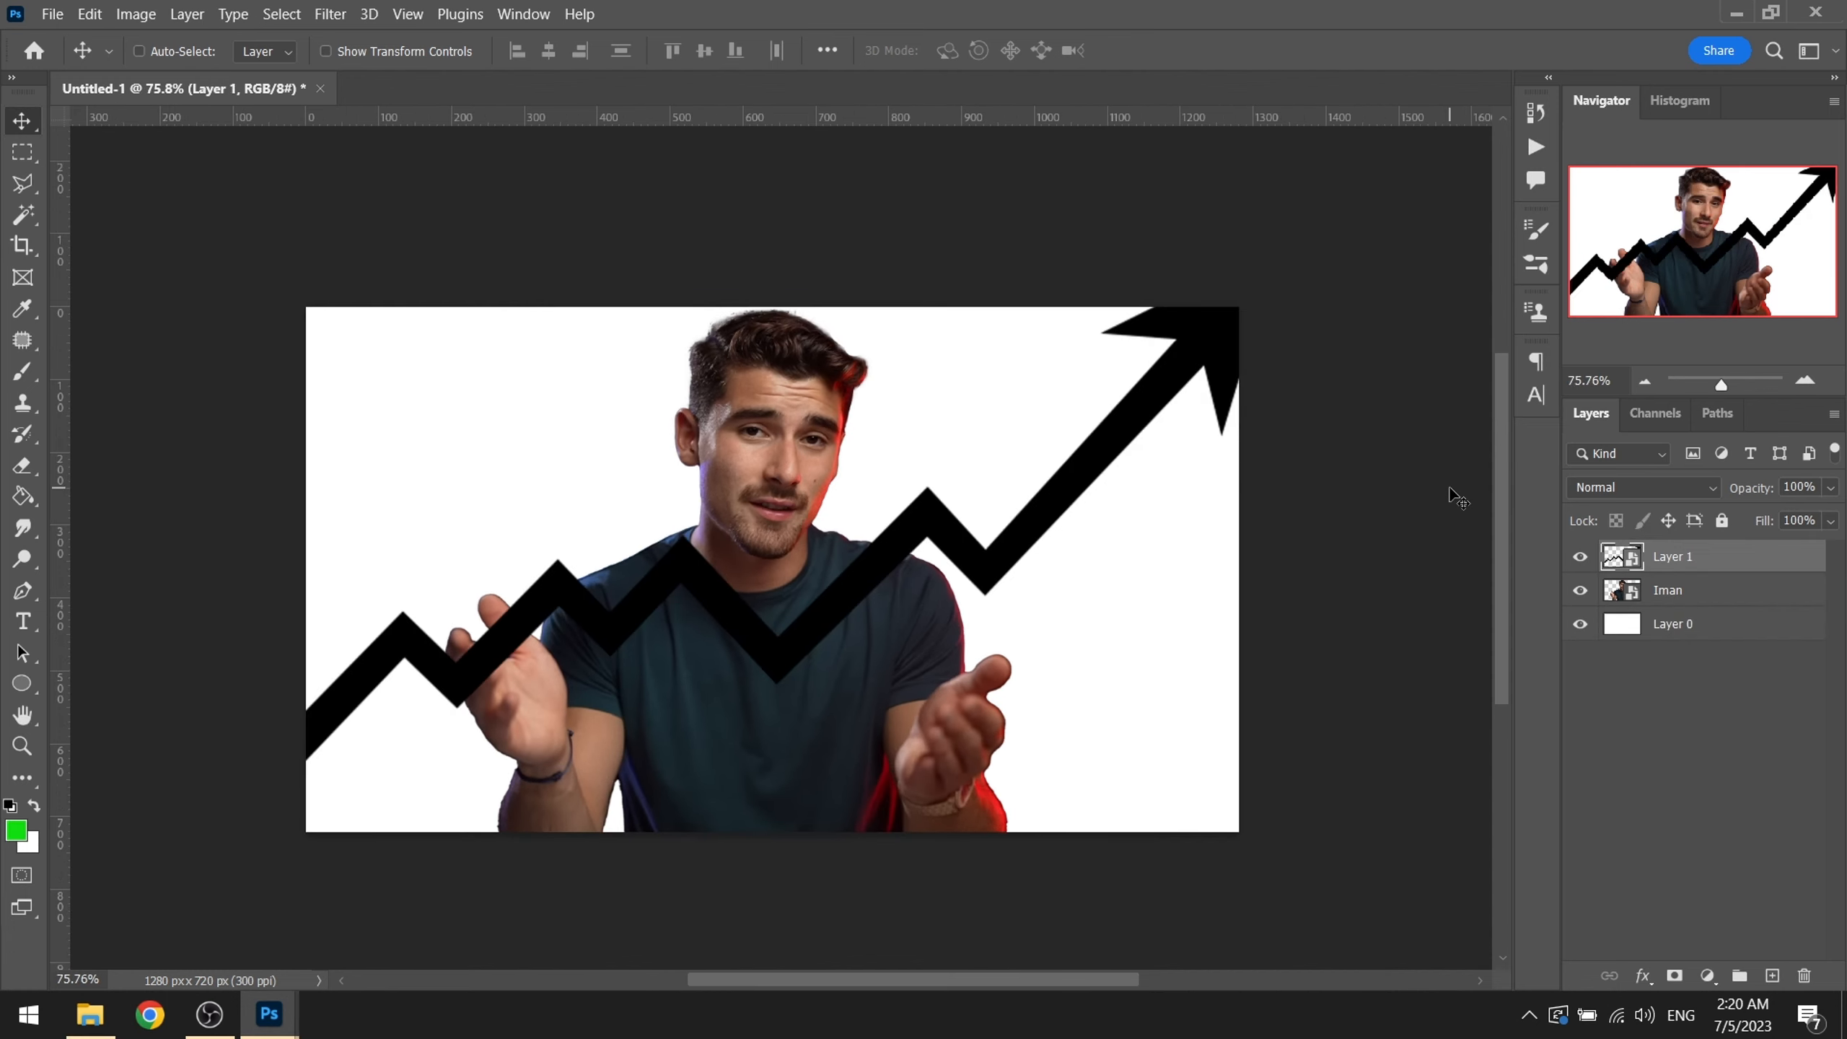
Step: Place the zigzag arrow layer behind the man's layer and fine-tune the arrow's position
mouse_move(1191, 445)
mouse_down()
mouse_move(1195, 516)
mouse_move(1188, 413)
mouse_move(1189, 456)
mouse_up()
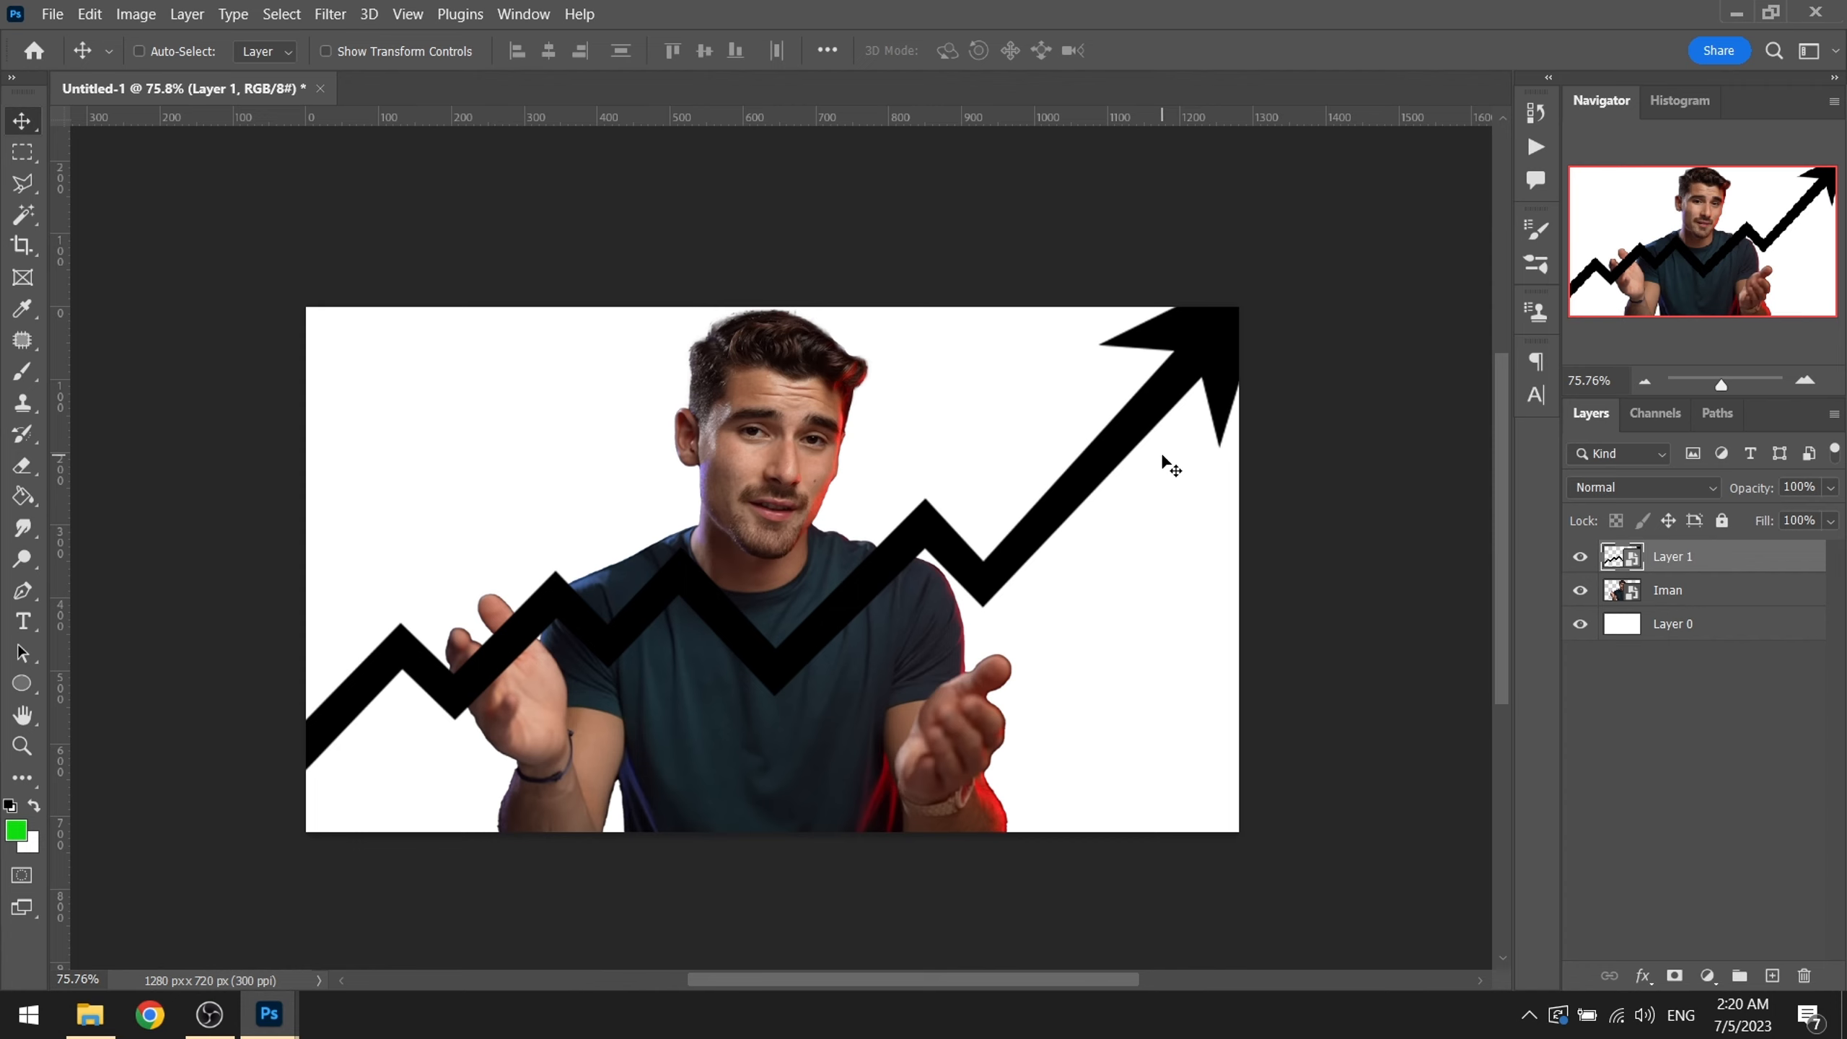
drag(1655, 557, 1652, 605)
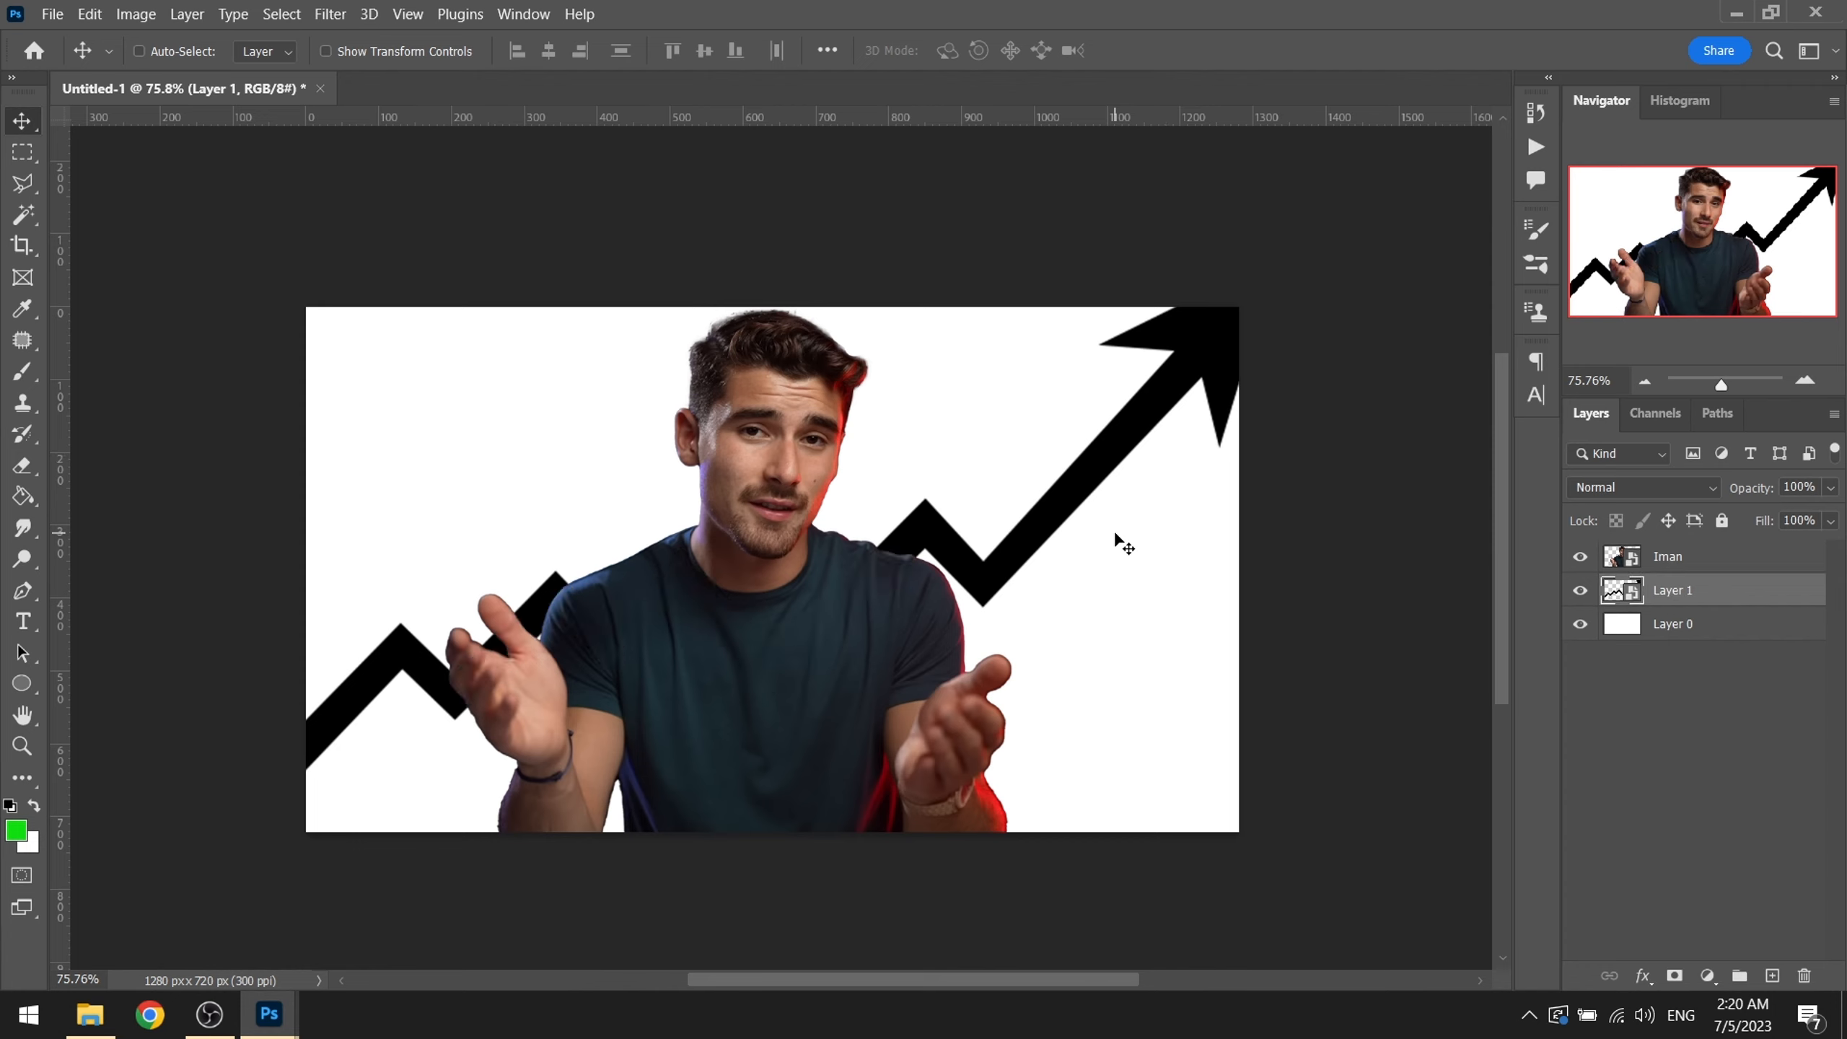
drag(1116, 536, 1098, 498)
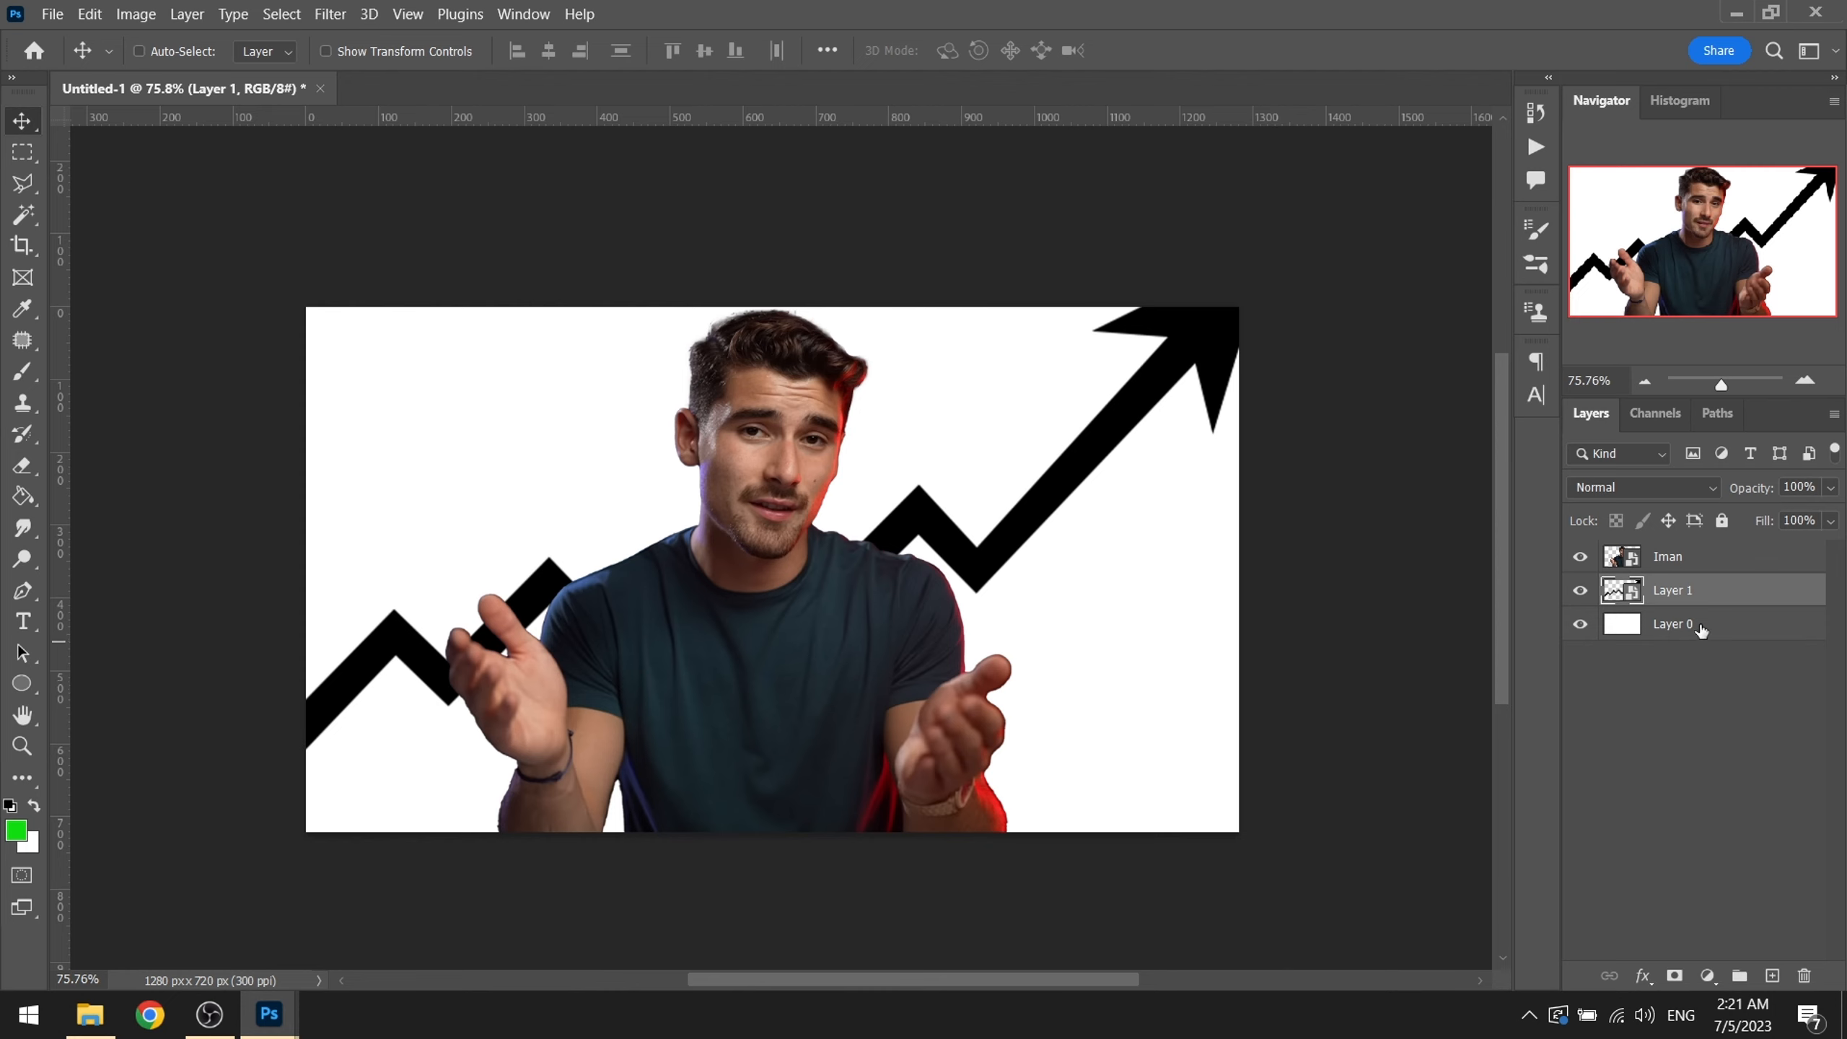
Step: Apply a bright green Color Overlay to the arrow on Layer 1
right_click(1706, 593)
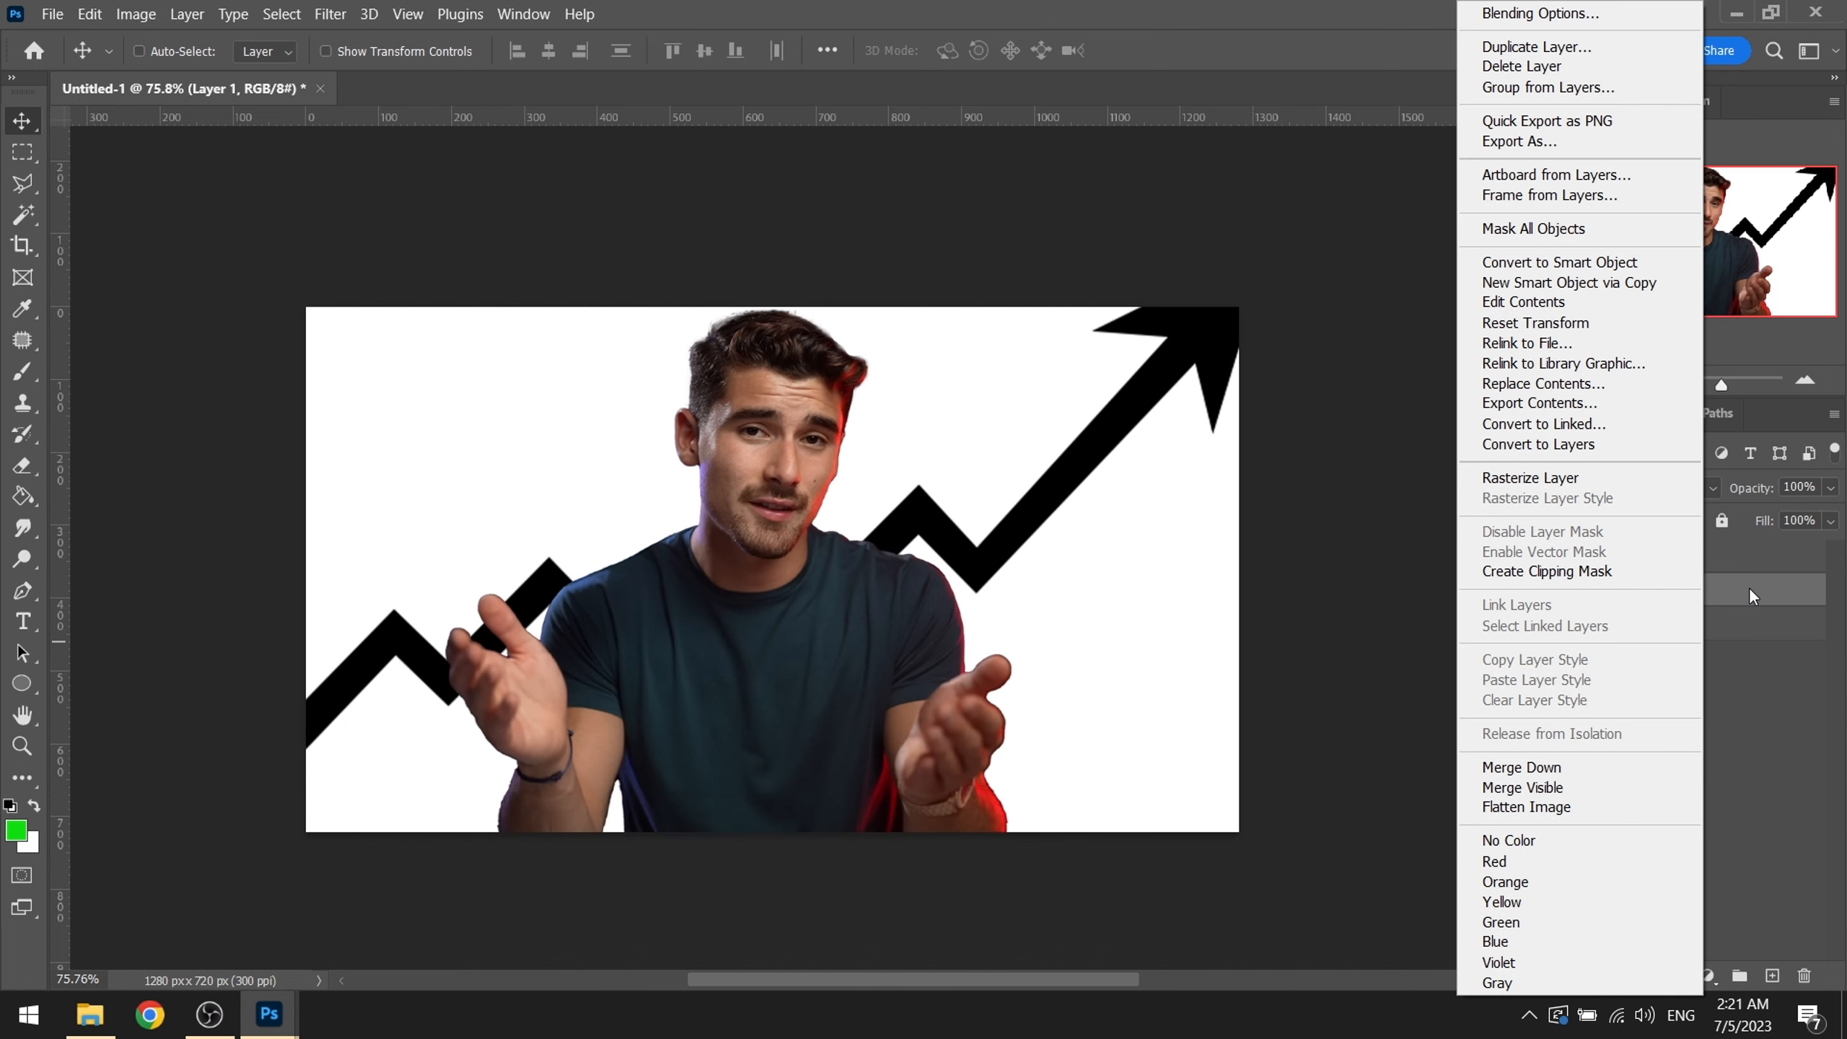
click(1538, 14)
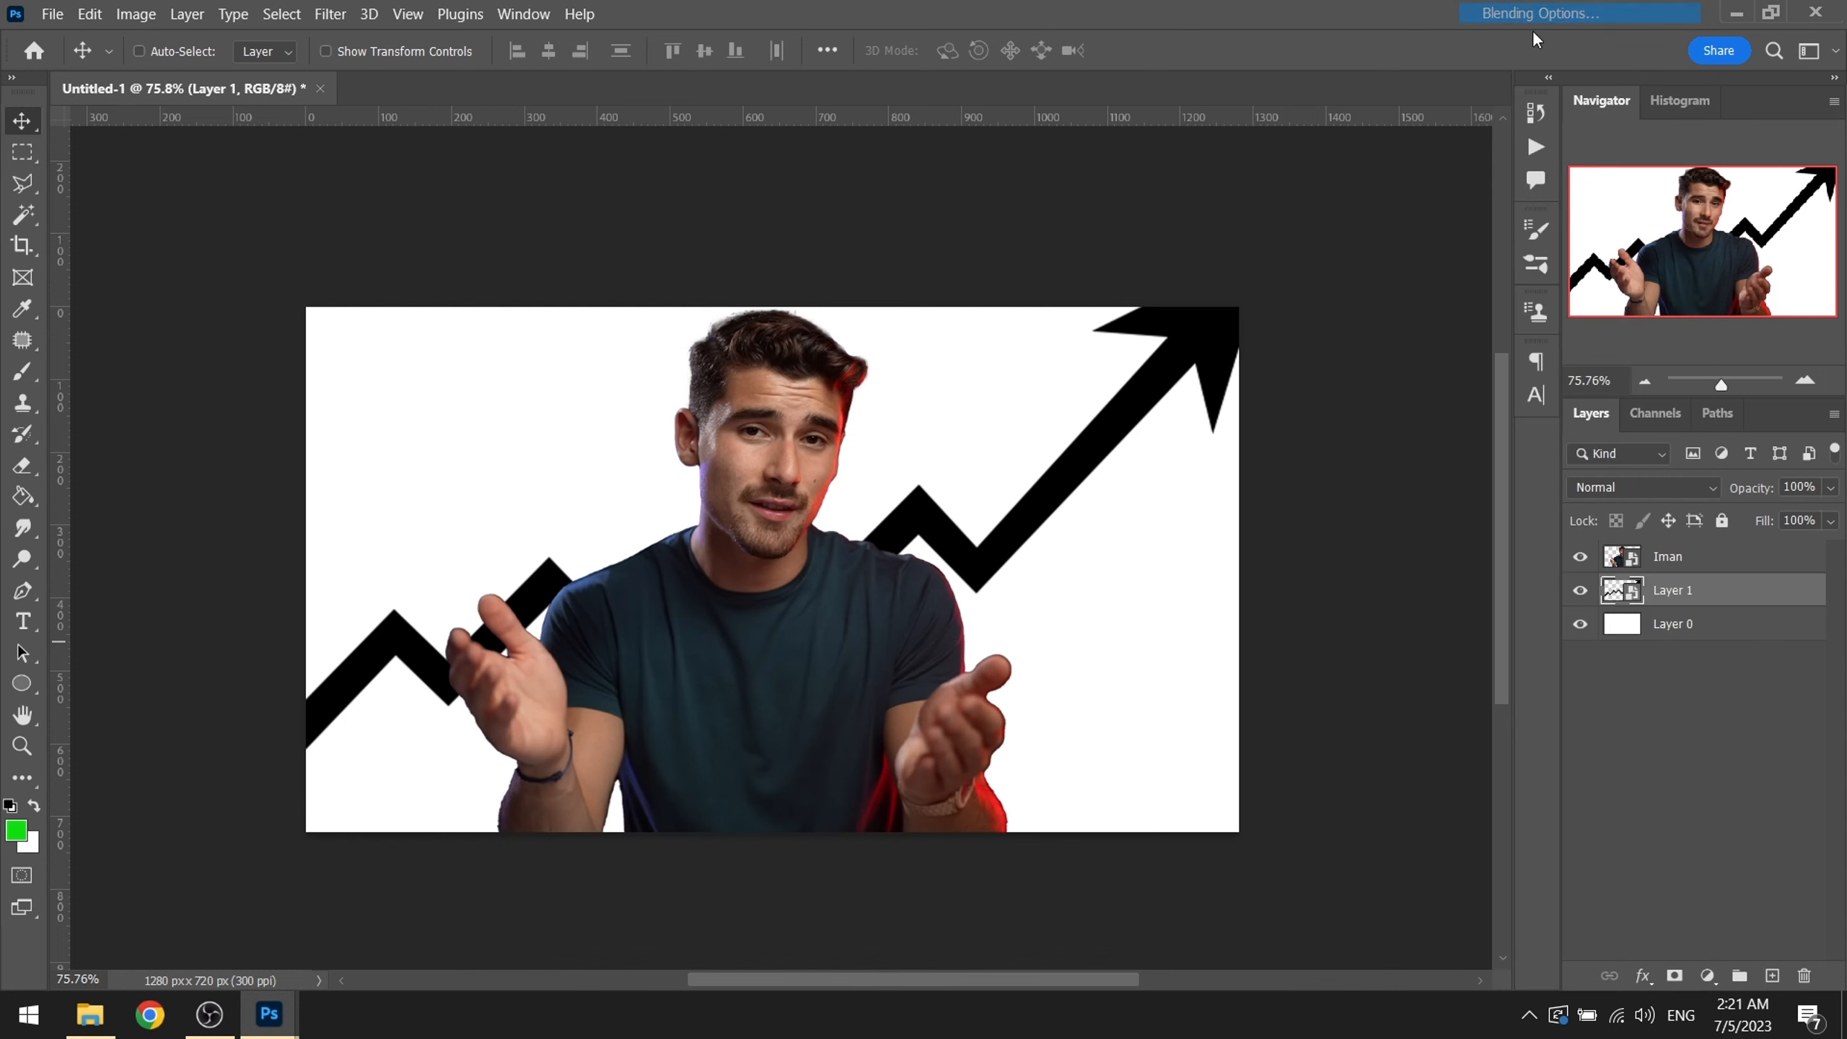
click(1013, 734)
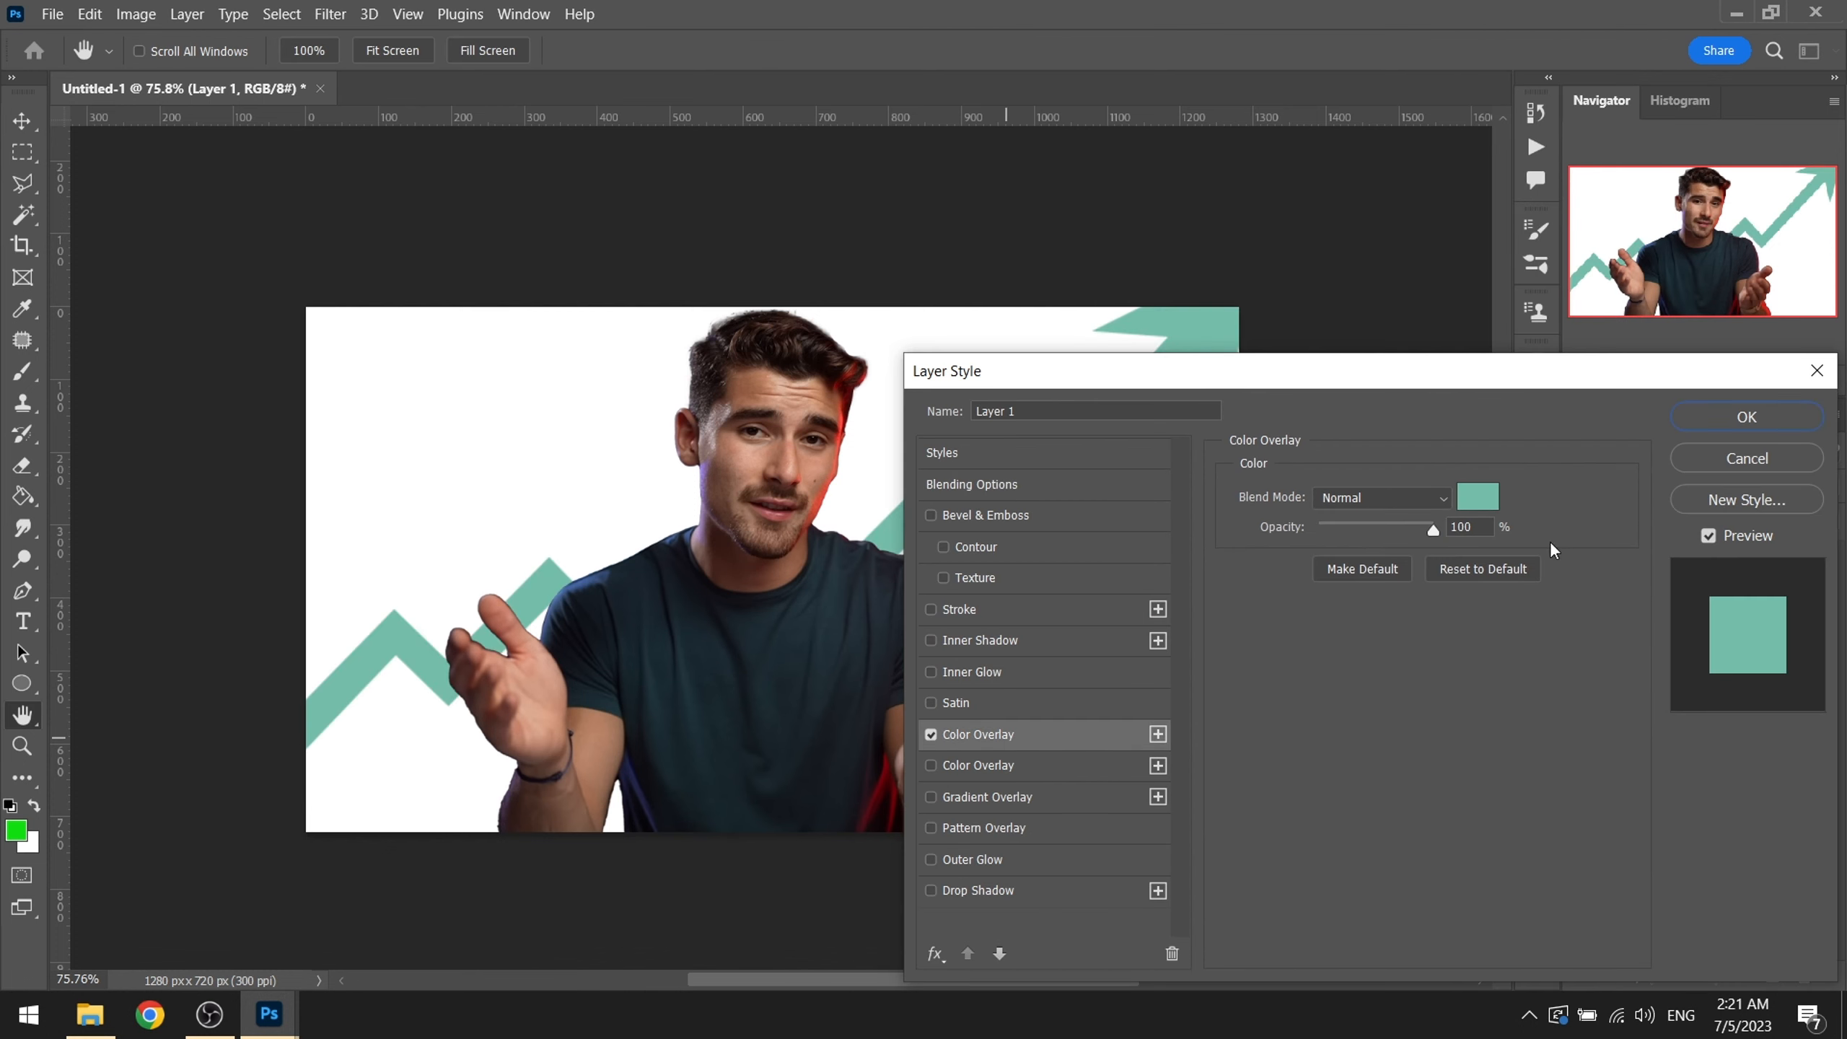
click(1476, 495)
key(ctrl+v)
key(Return)
key(Return)
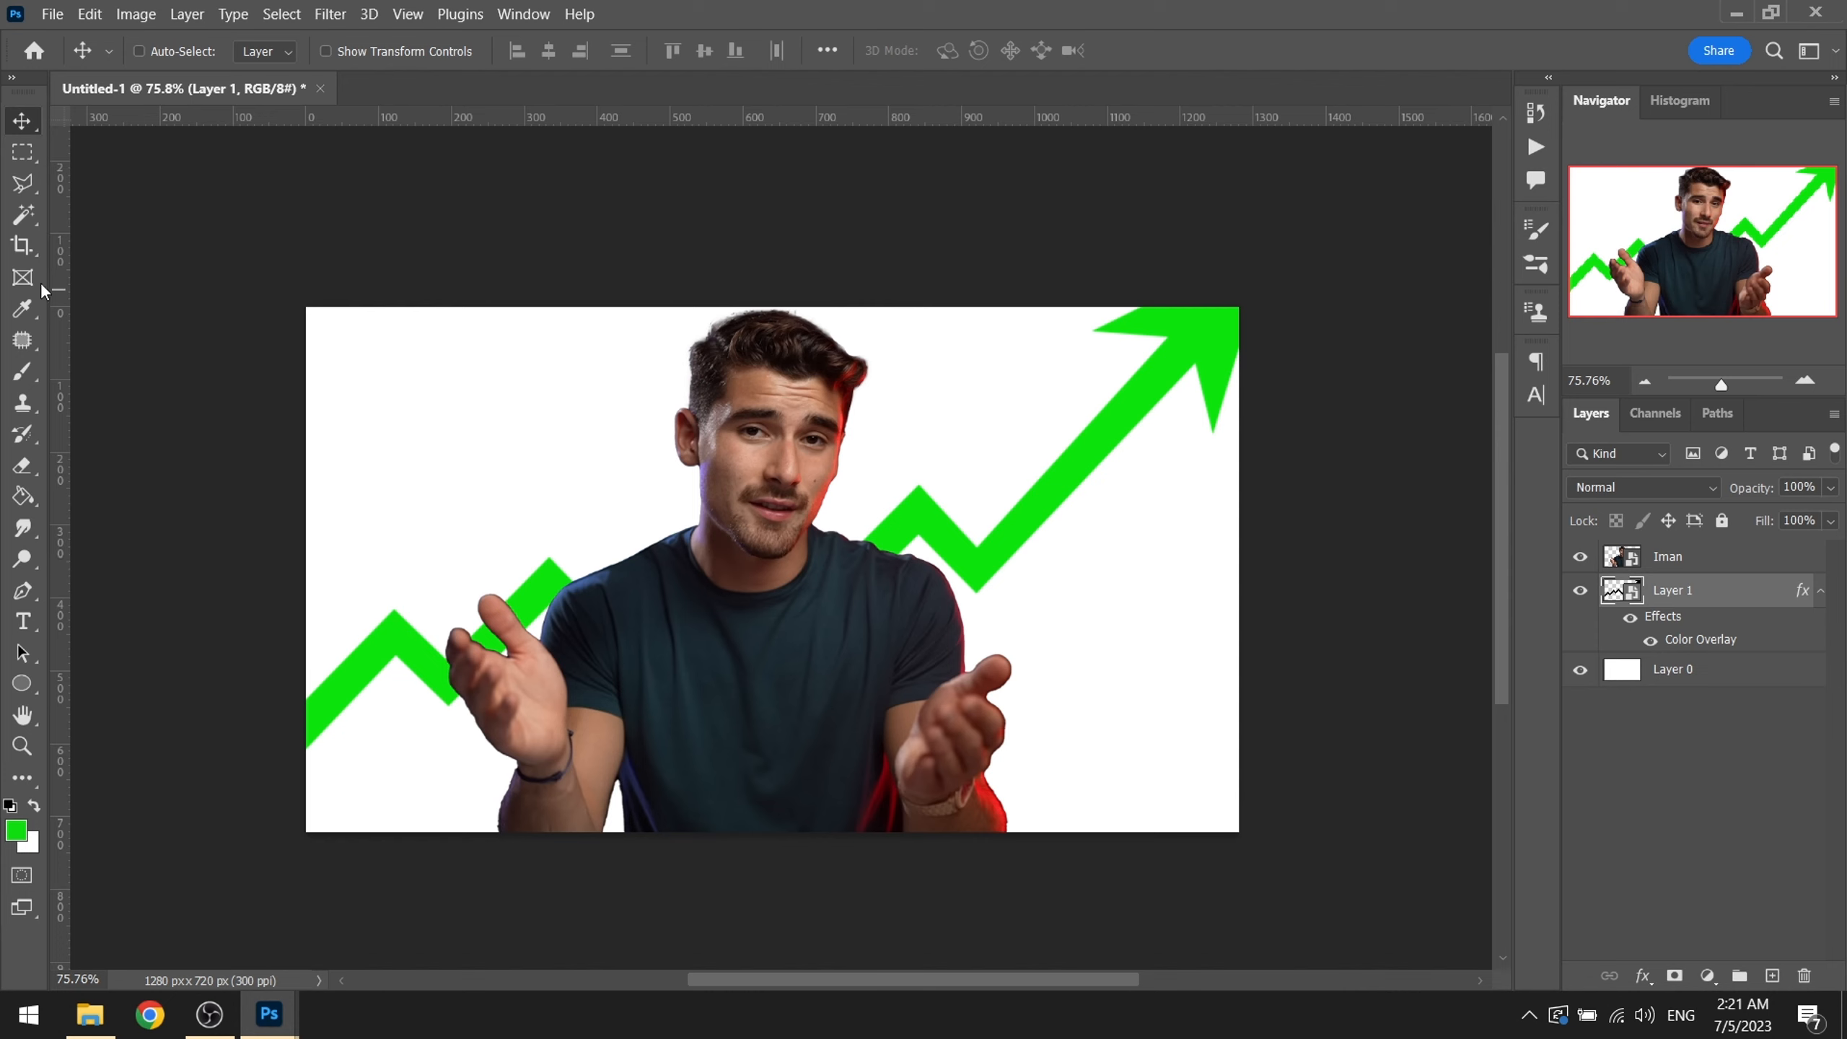
Step: Outline the whole area beneath the arrow with the Polygonal Lasso, following the middle of its zigzag line
click(29, 190)
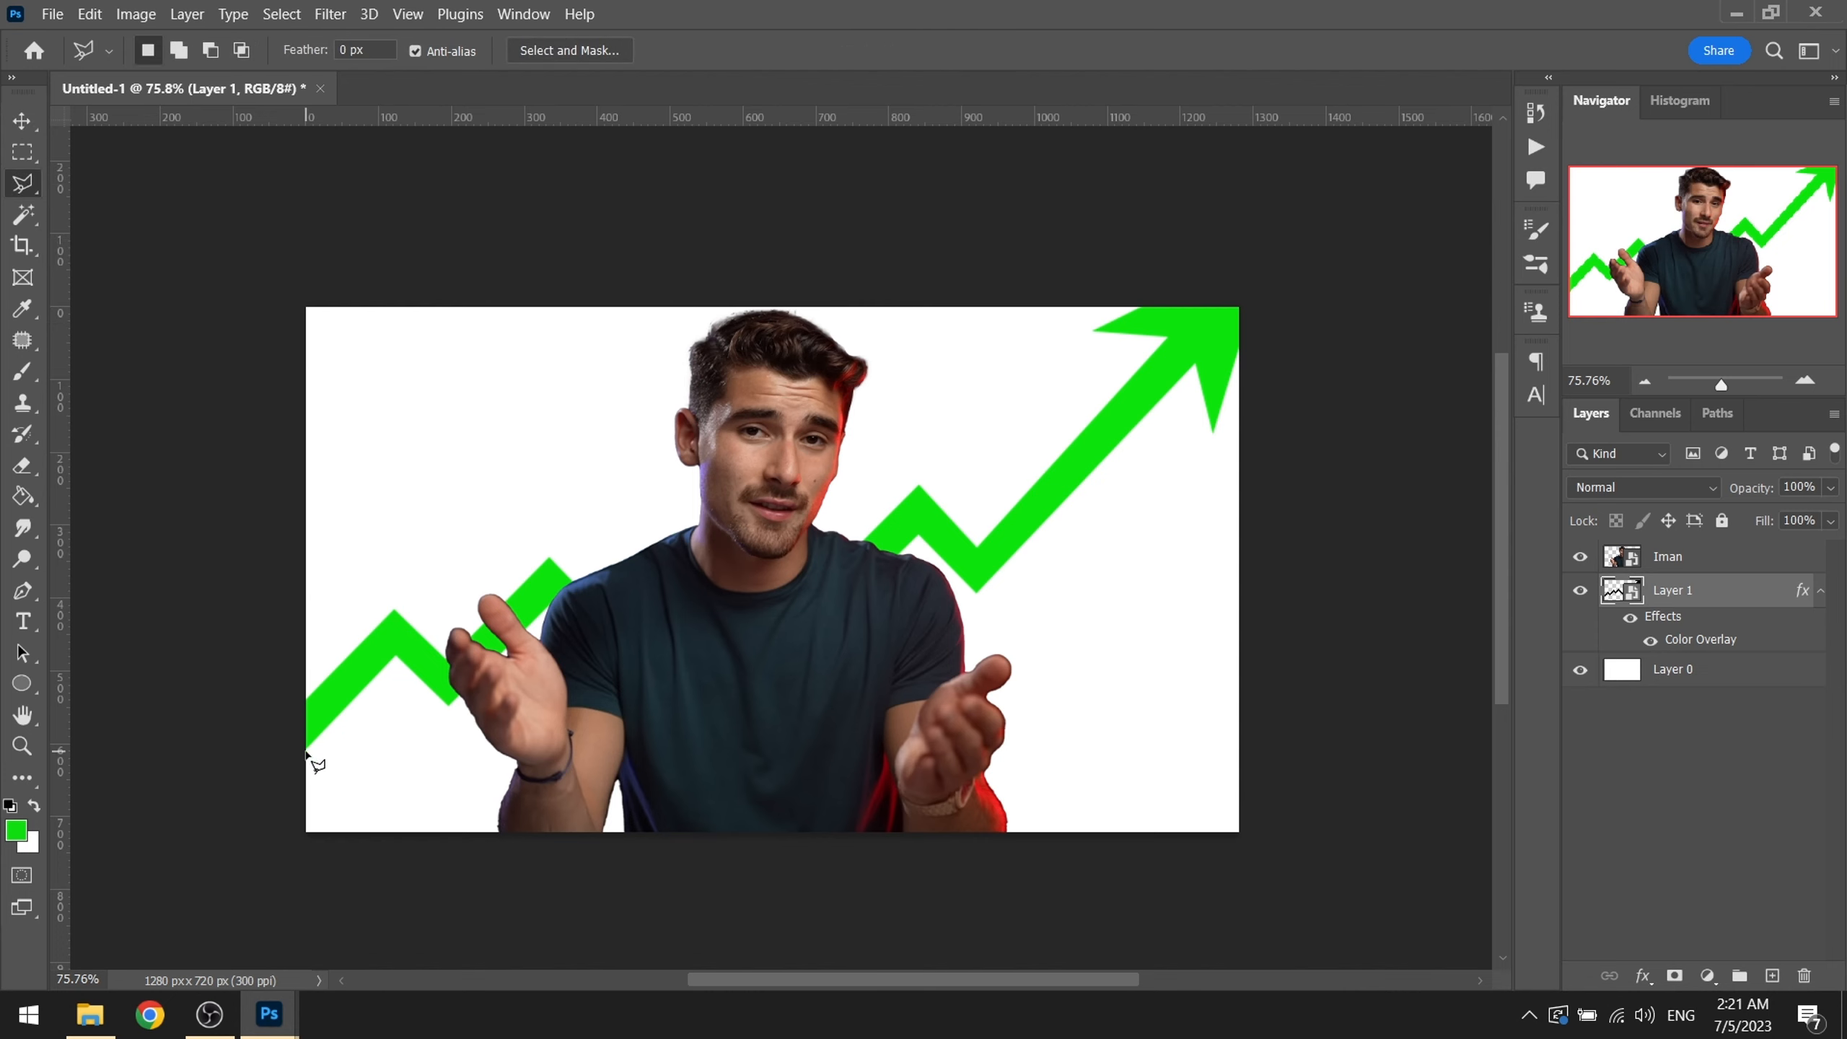
click(279, 756)
click(393, 632)
click(444, 673)
click(547, 584)
click(596, 626)
click(812, 586)
click(919, 511)
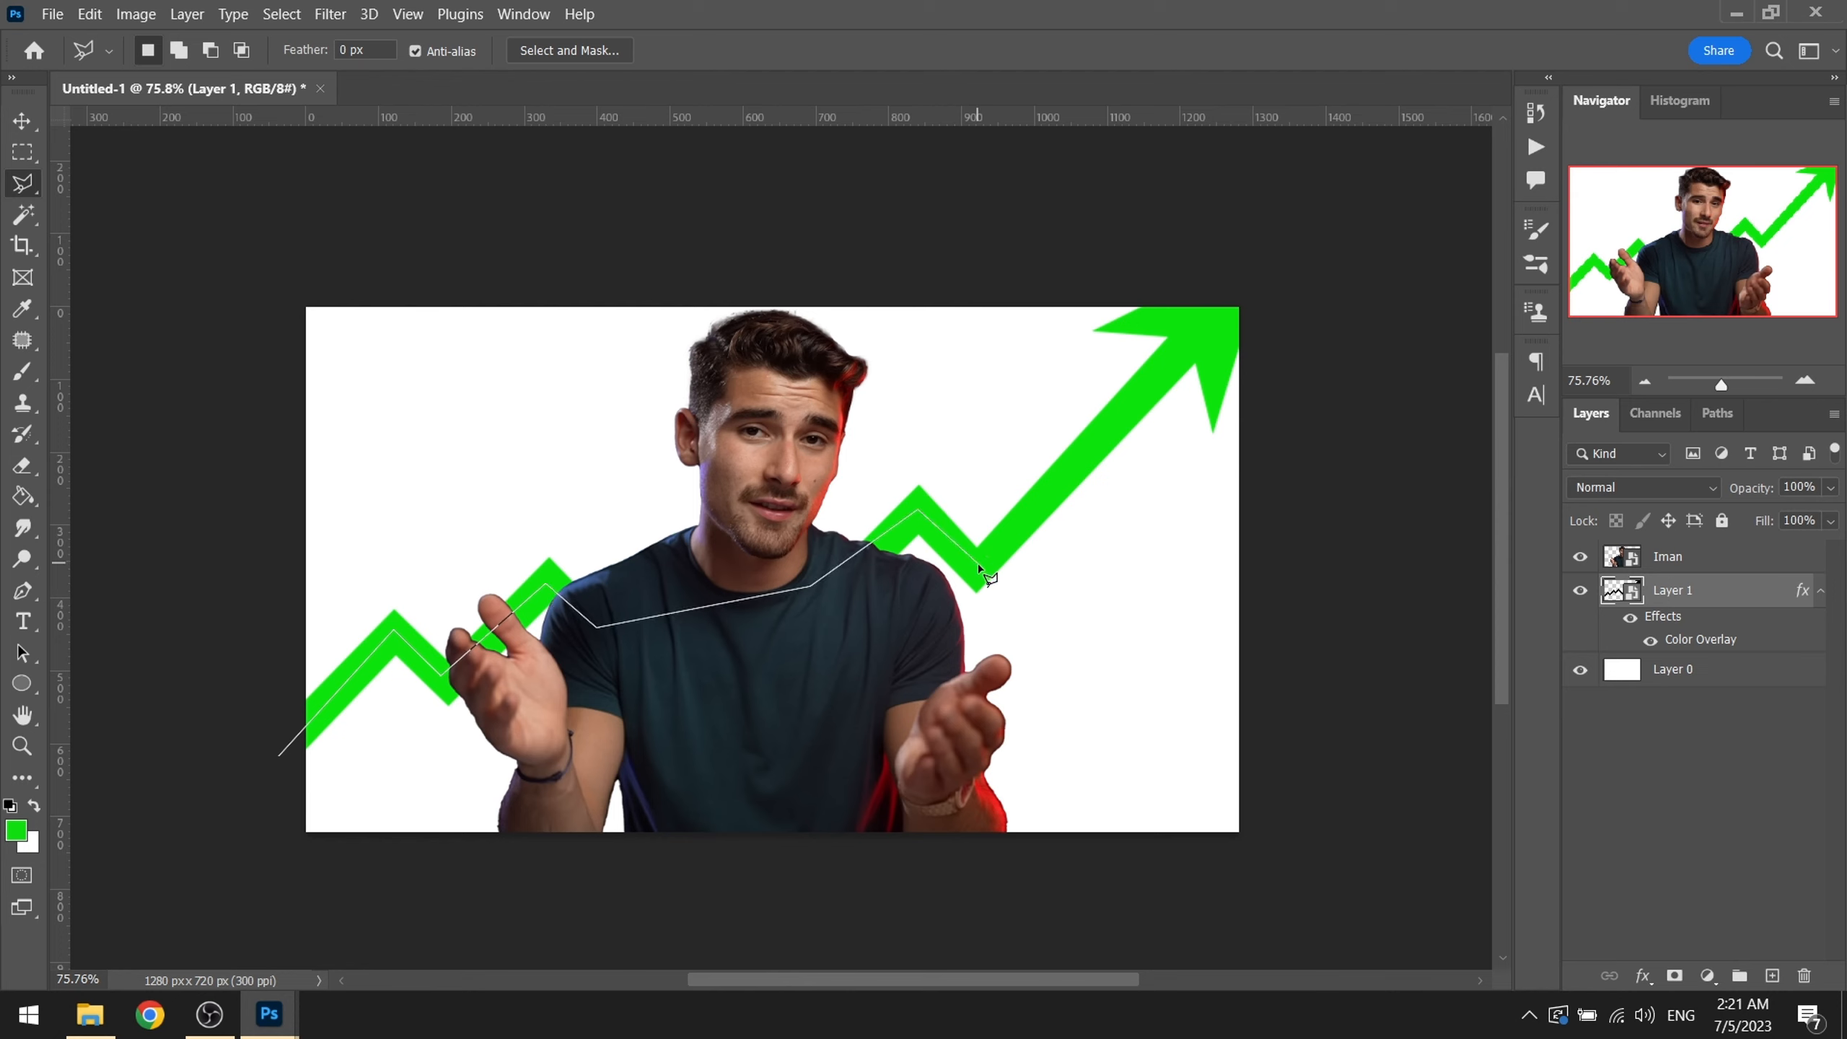
click(976, 574)
click(1264, 278)
click(1328, 970)
click(218, 970)
click(278, 756)
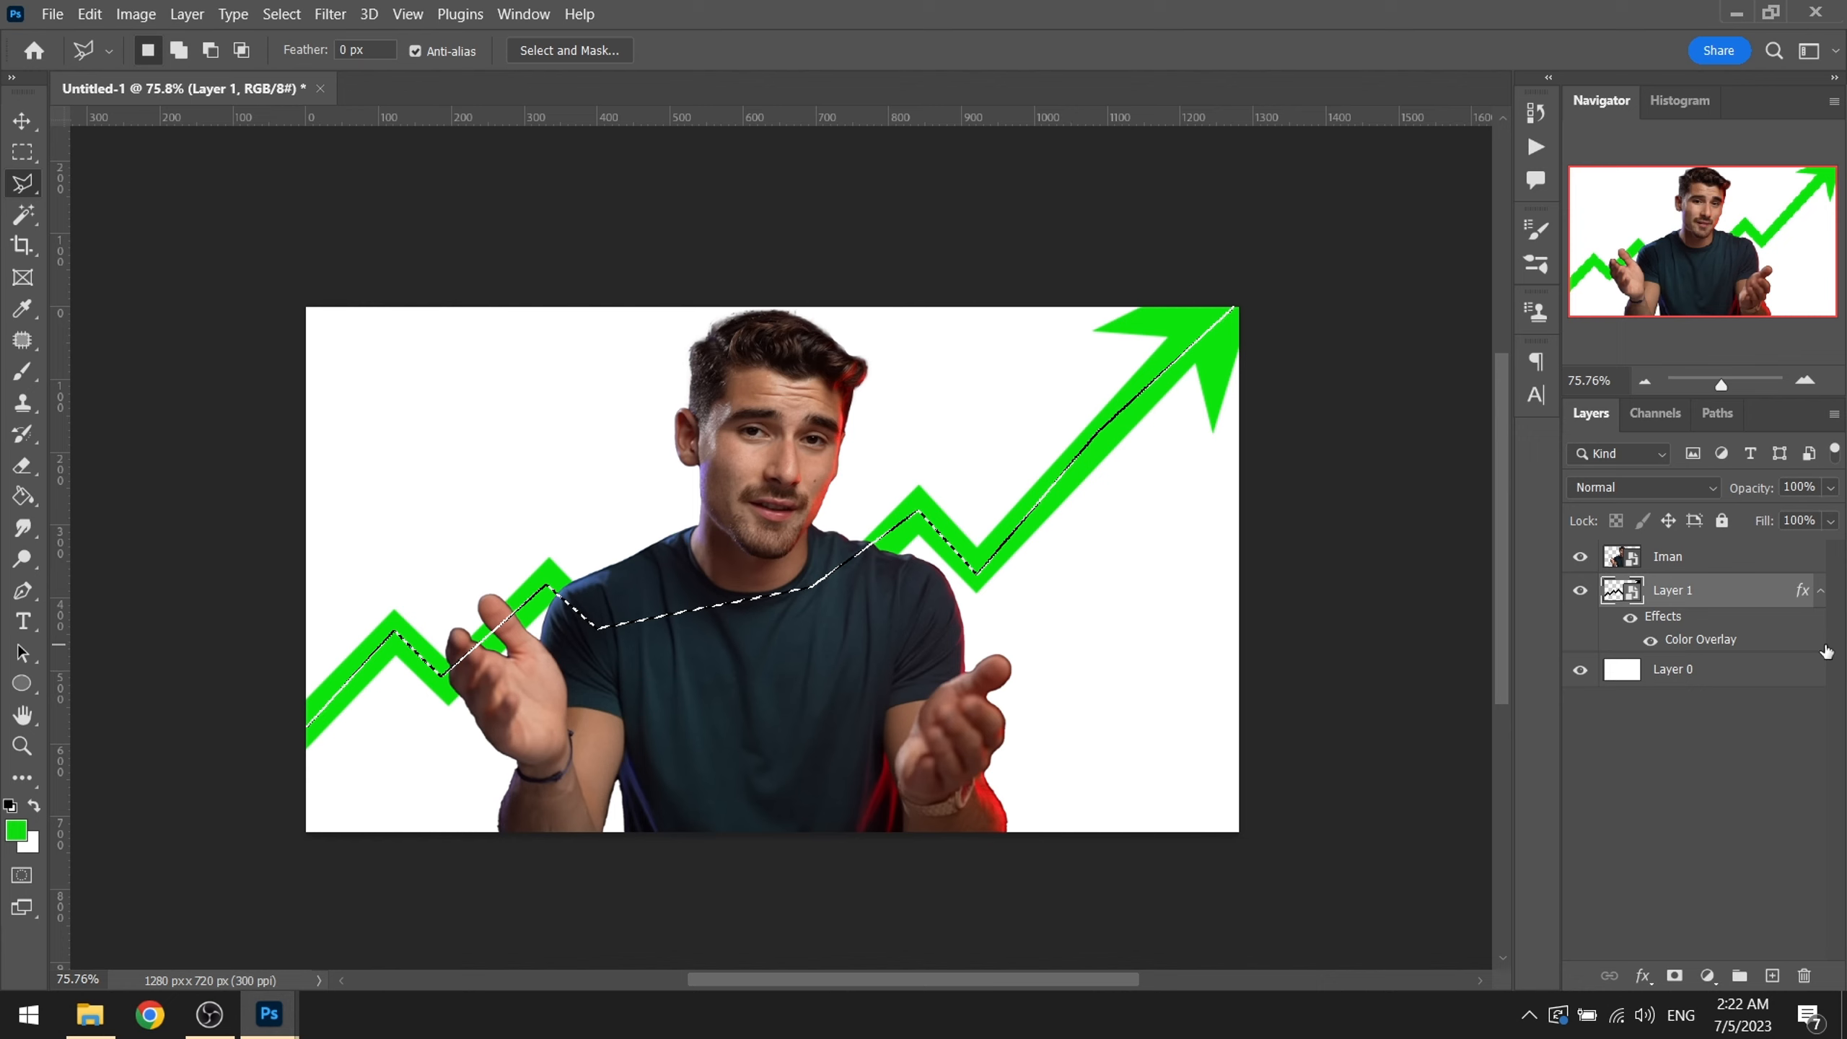
Step: Add a new layer directly above Layer 0 and set up a soft round brush of 993 px with 0% hardness
click(1814, 670)
click(1772, 975)
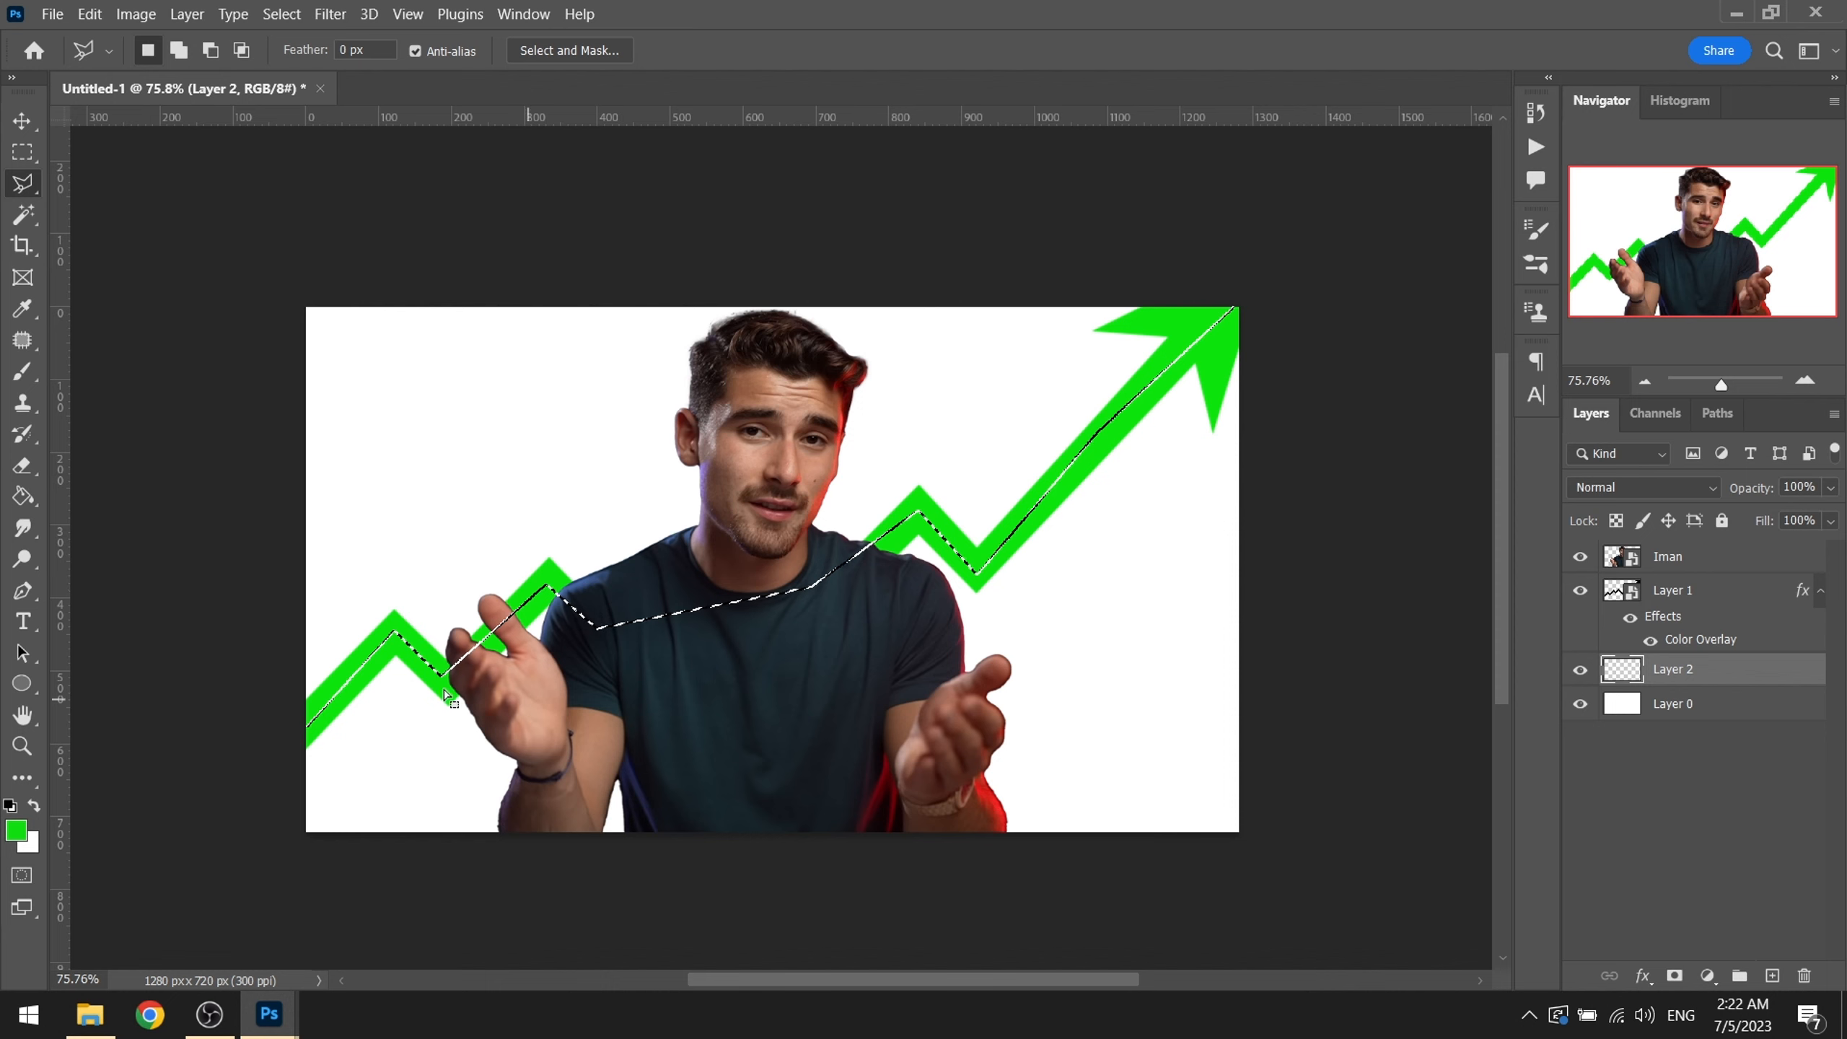
key(b)
alt+right_click(892, 587)
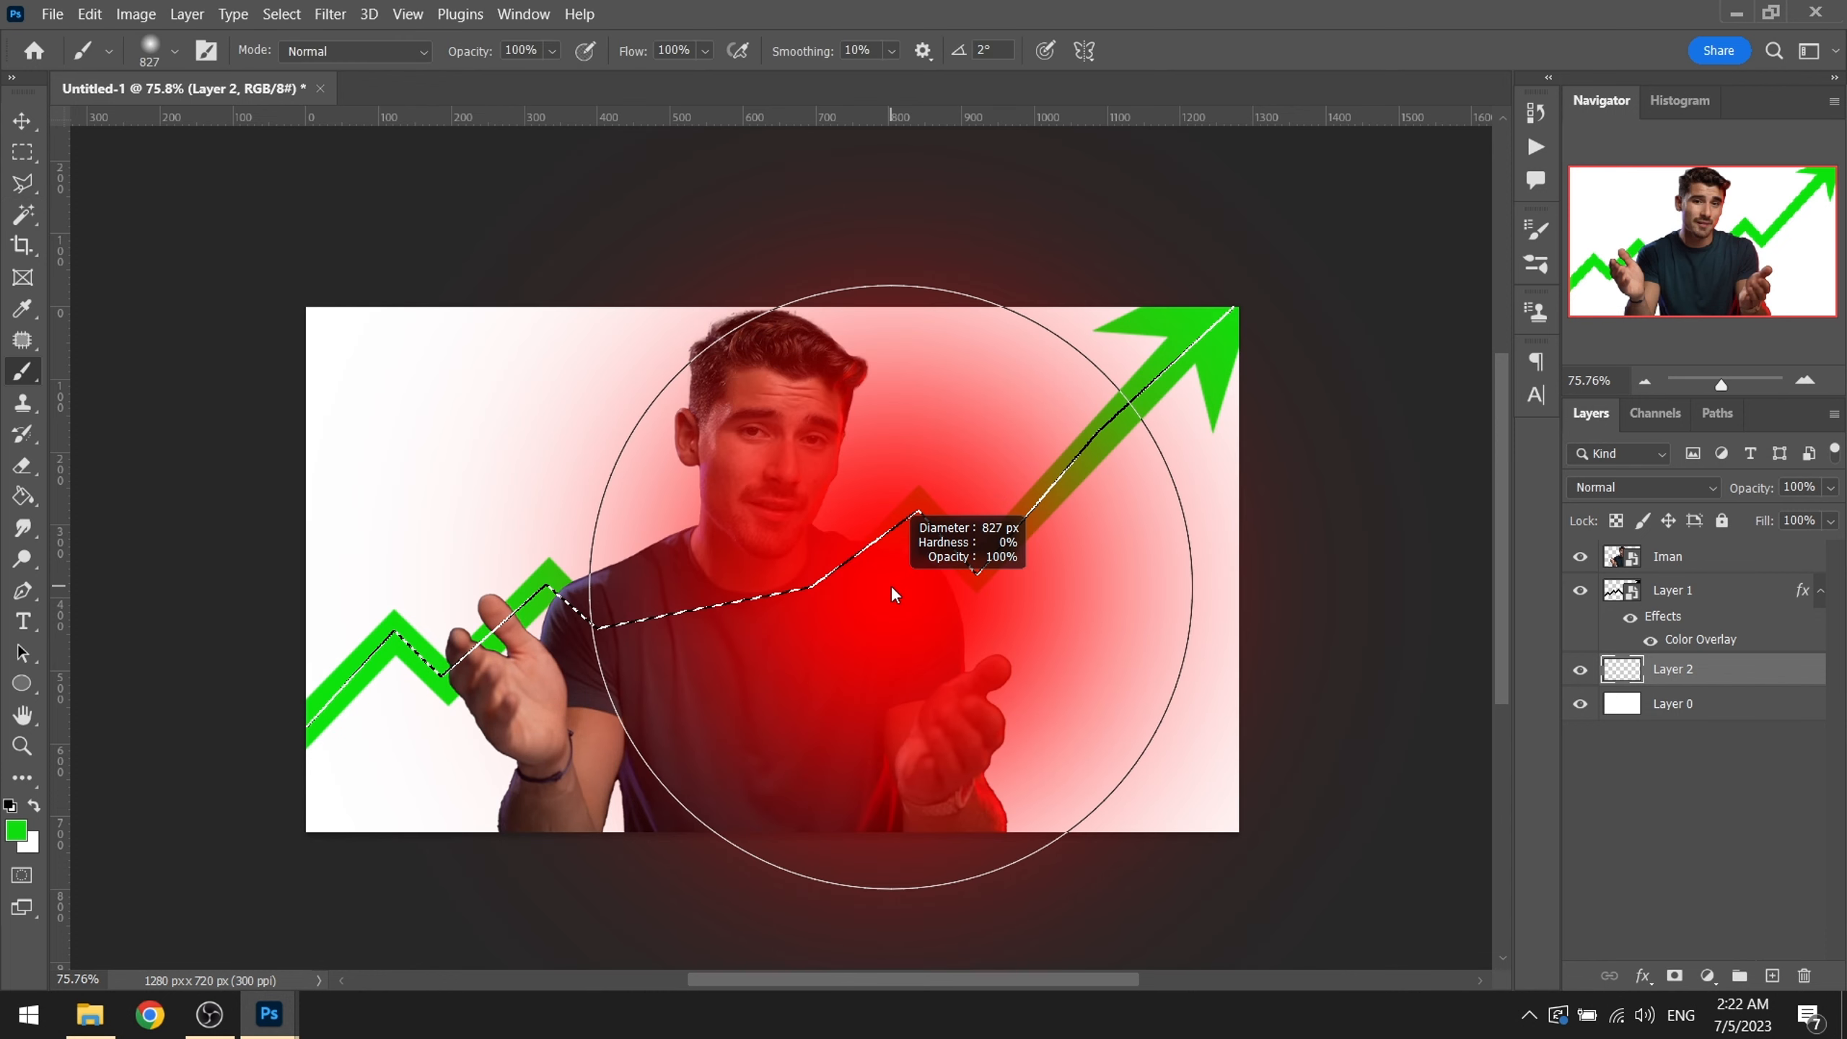
mouse_move(892, 587)
mouse_down()
mouse_move(872, 419)
mouse_move(892, 418)
mouse_up()
scroll(892, 430, down, 3)
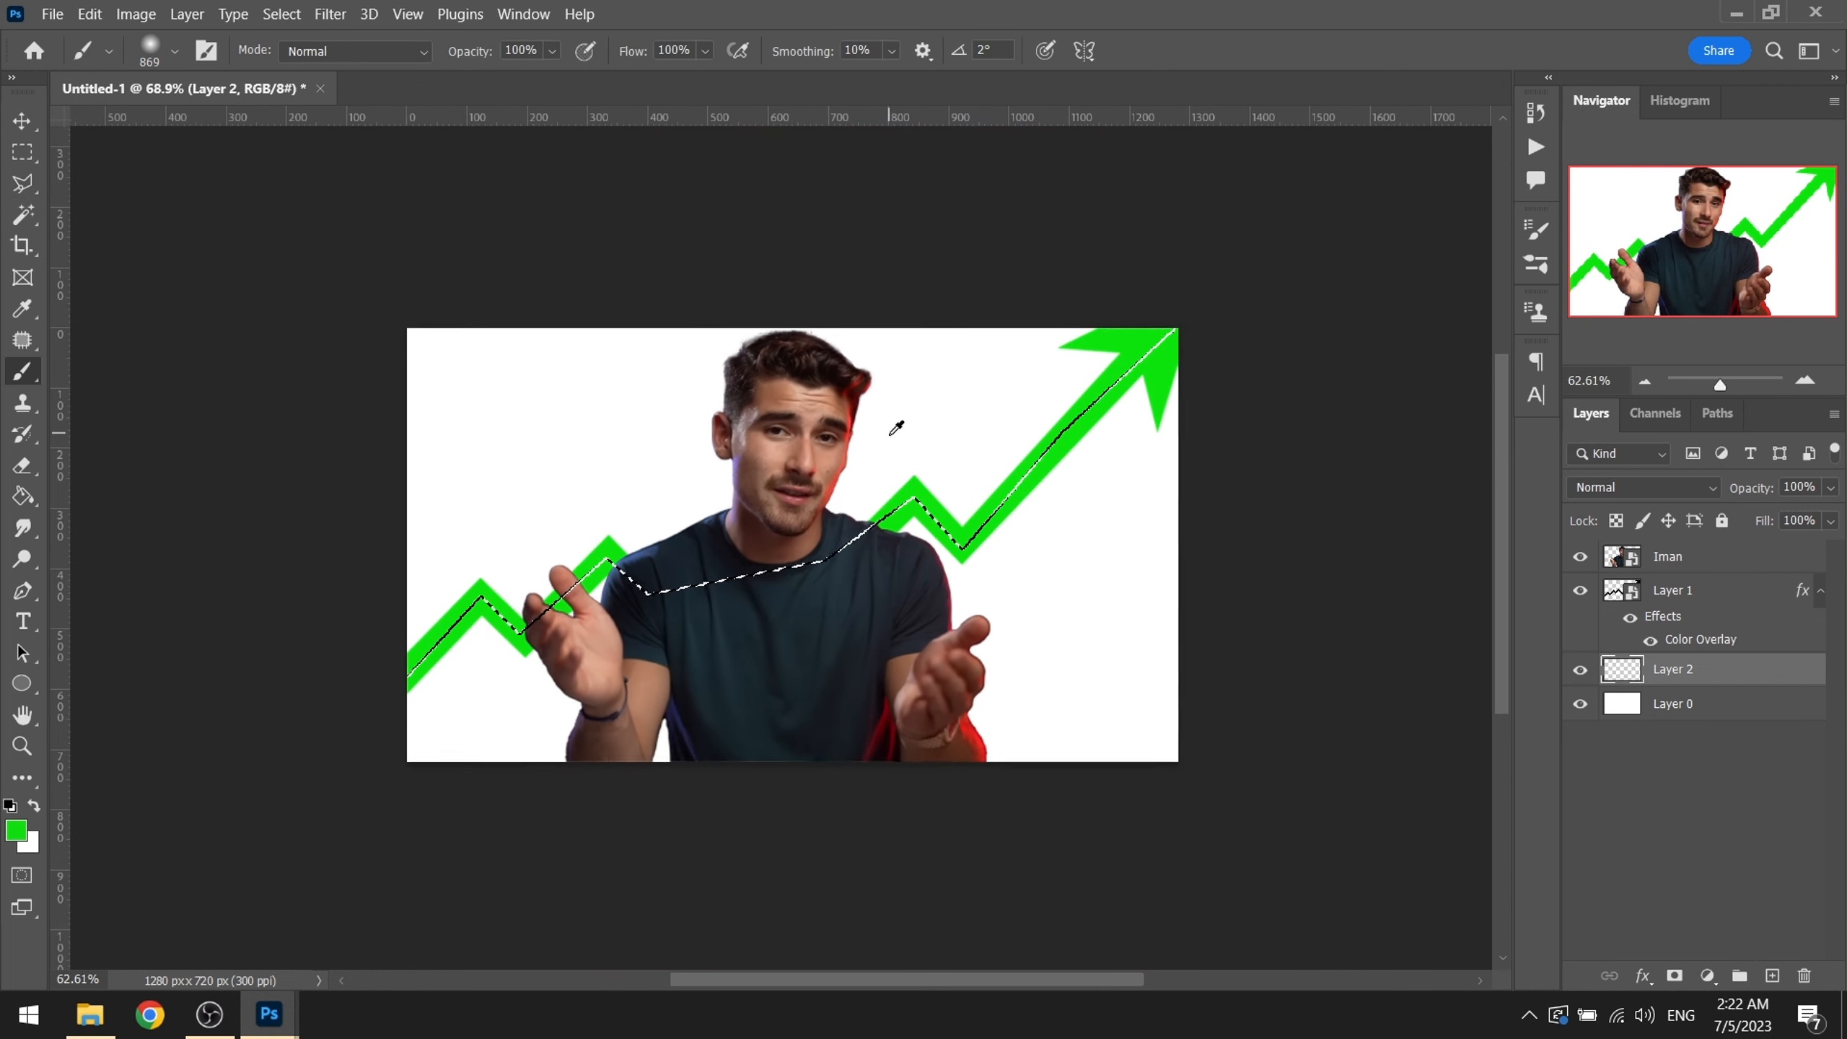
drag(905, 584, 891, 629)
mouse_move(829, 616)
mouse_down()
mouse_move(864, 606)
mouse_move(853, 504)
mouse_up()
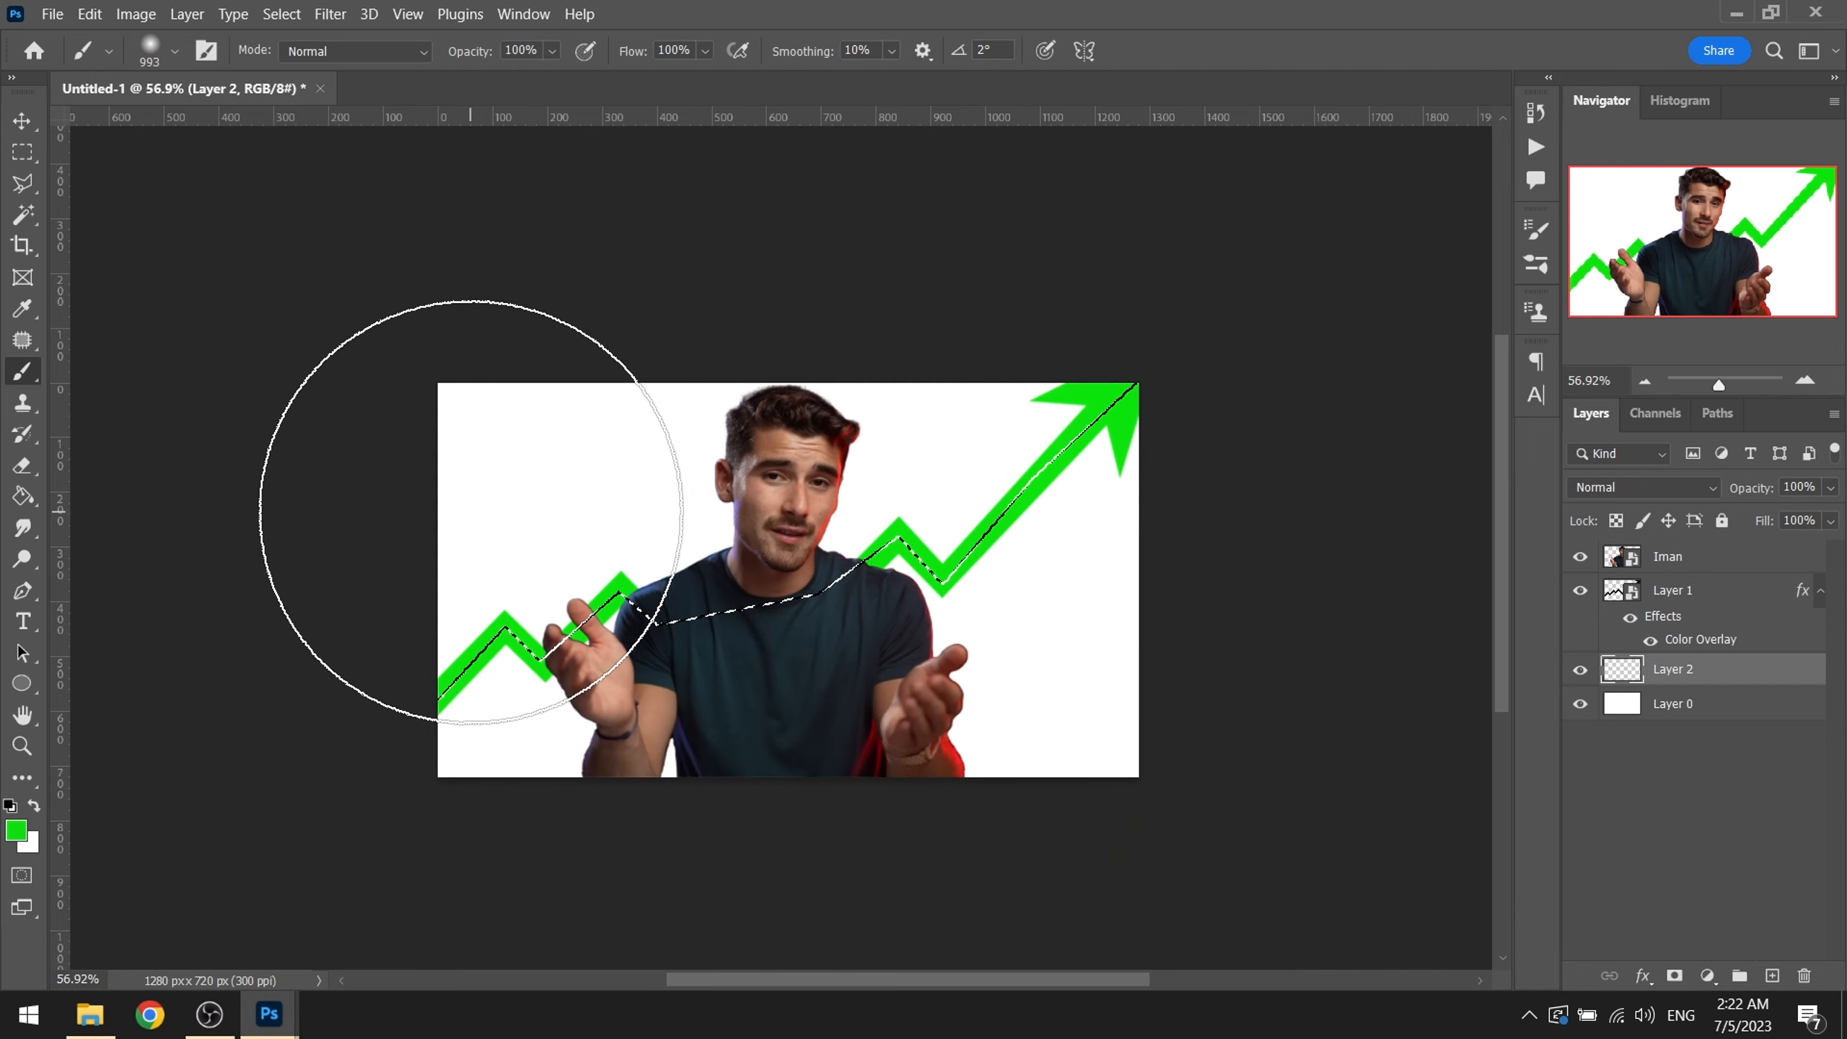
Step: Paint a soft green glow inside the selection along the underside of the arrow, from the left edge to the arrowhead
click(478, 504)
click(497, 487)
click(401, 542)
click(631, 442)
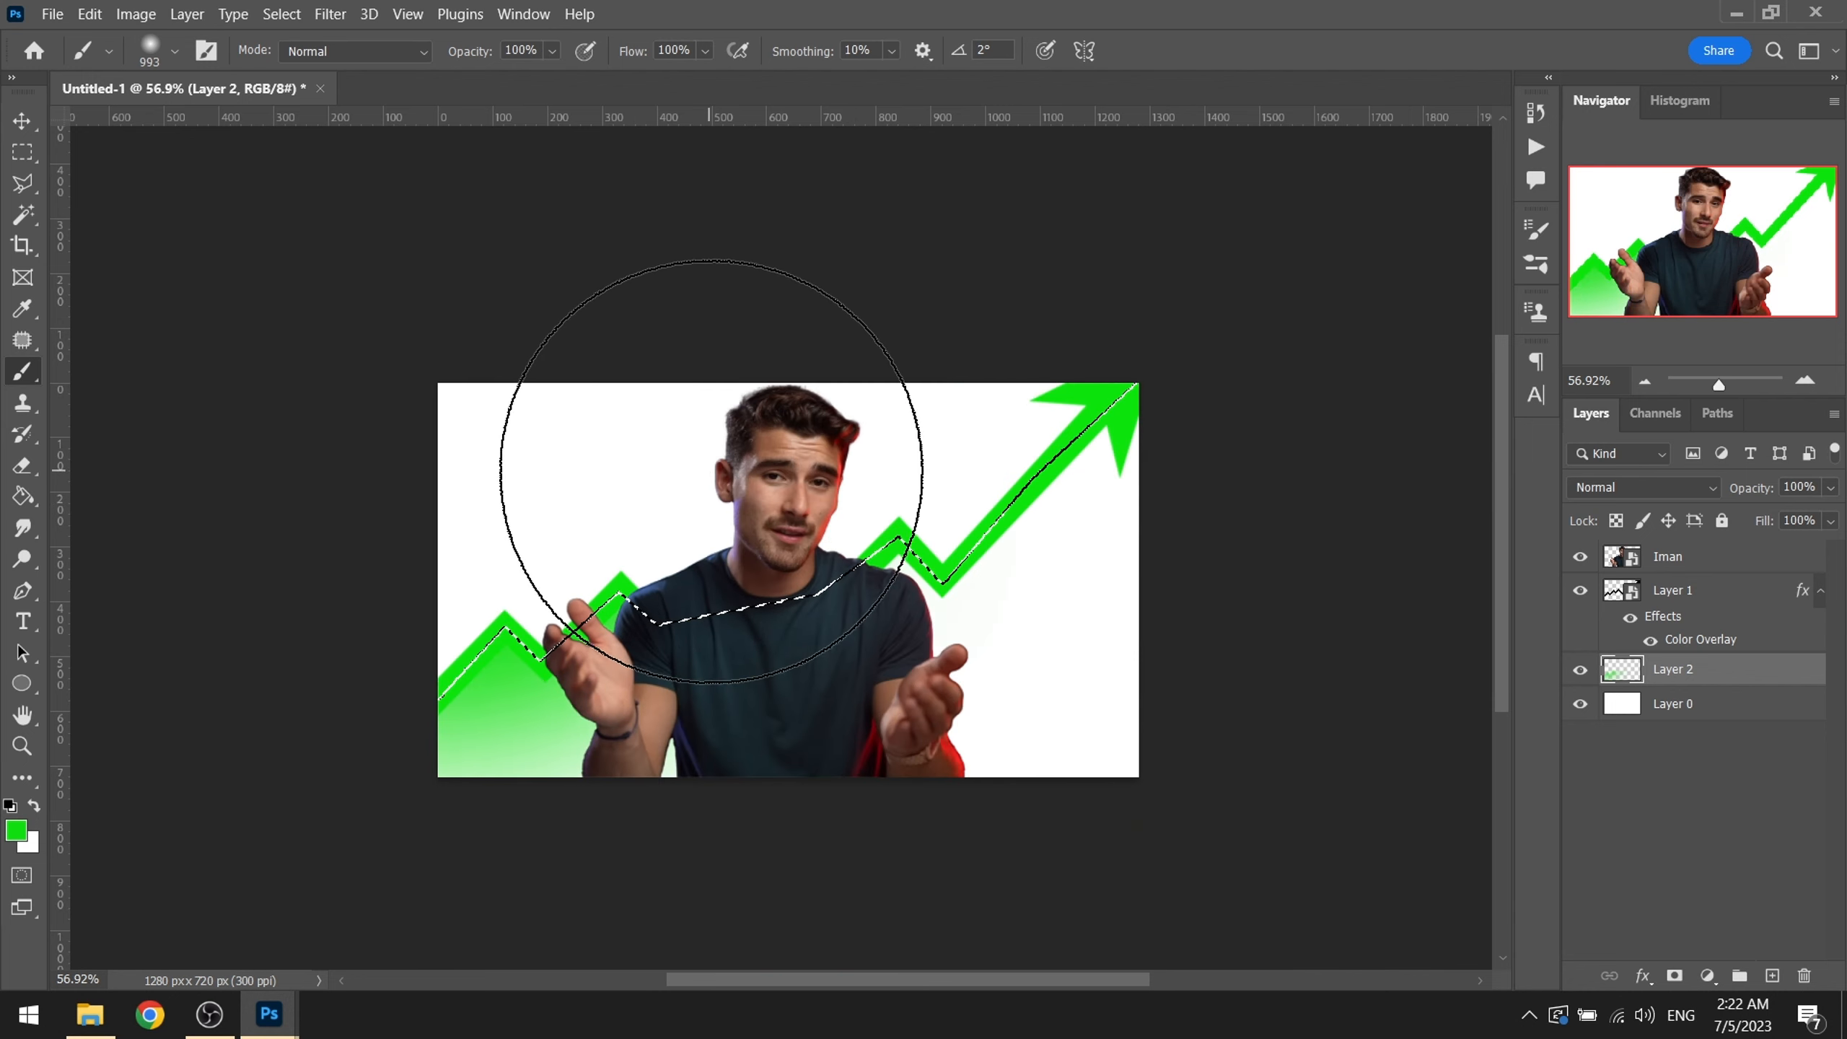
click(713, 468)
click(818, 469)
click(850, 464)
click(918, 426)
click(961, 391)
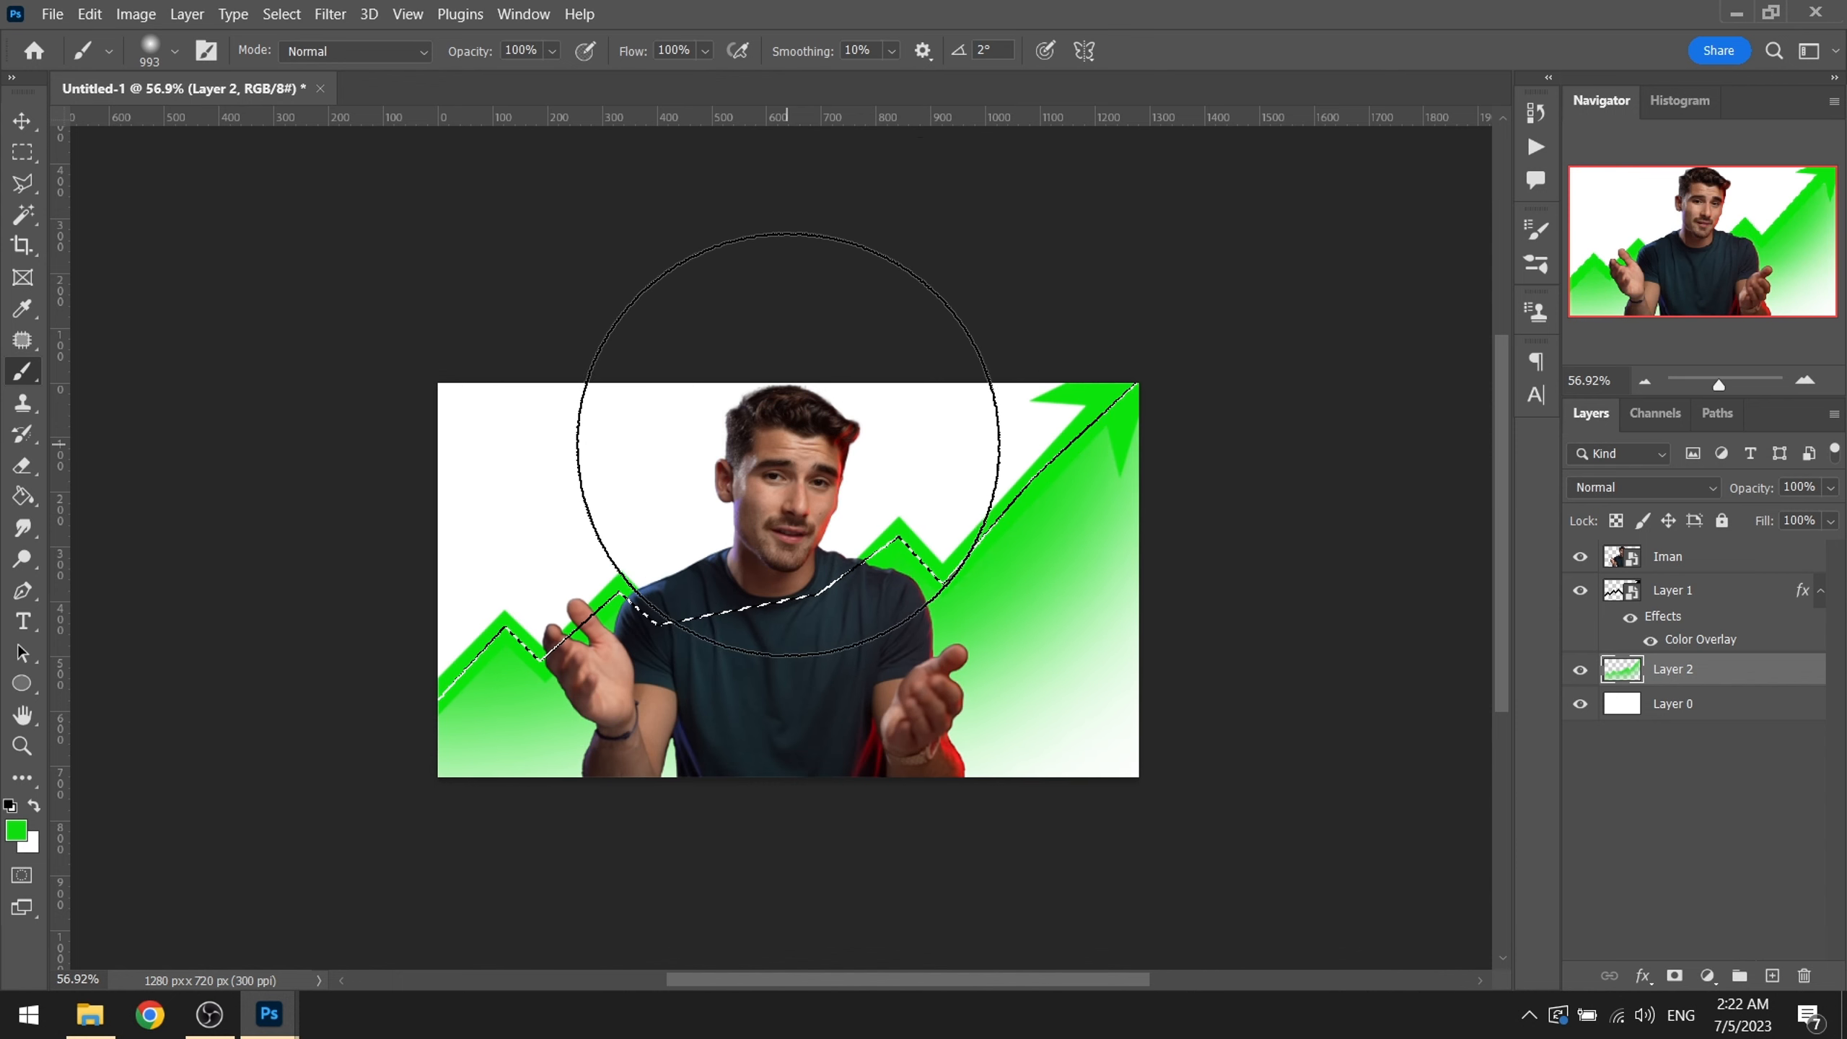
scroll(917, 457, down, 3)
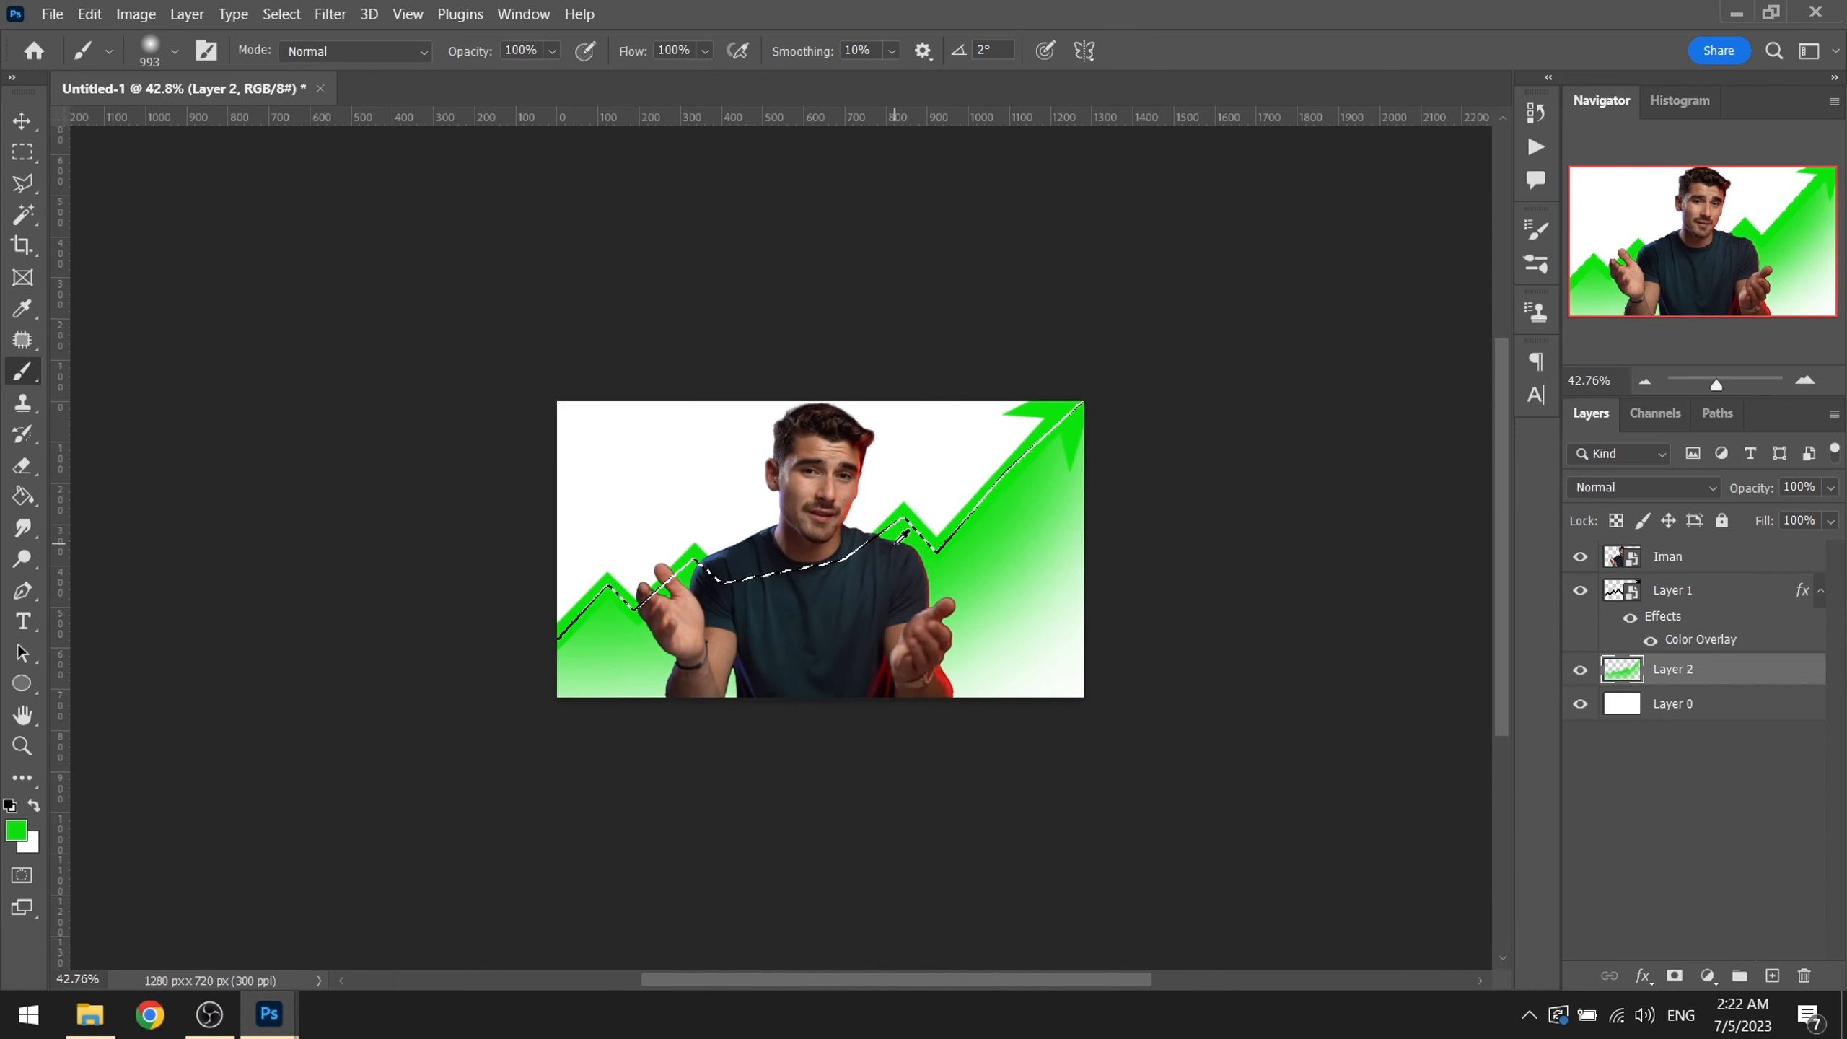
scroll(889, 570, up, 3)
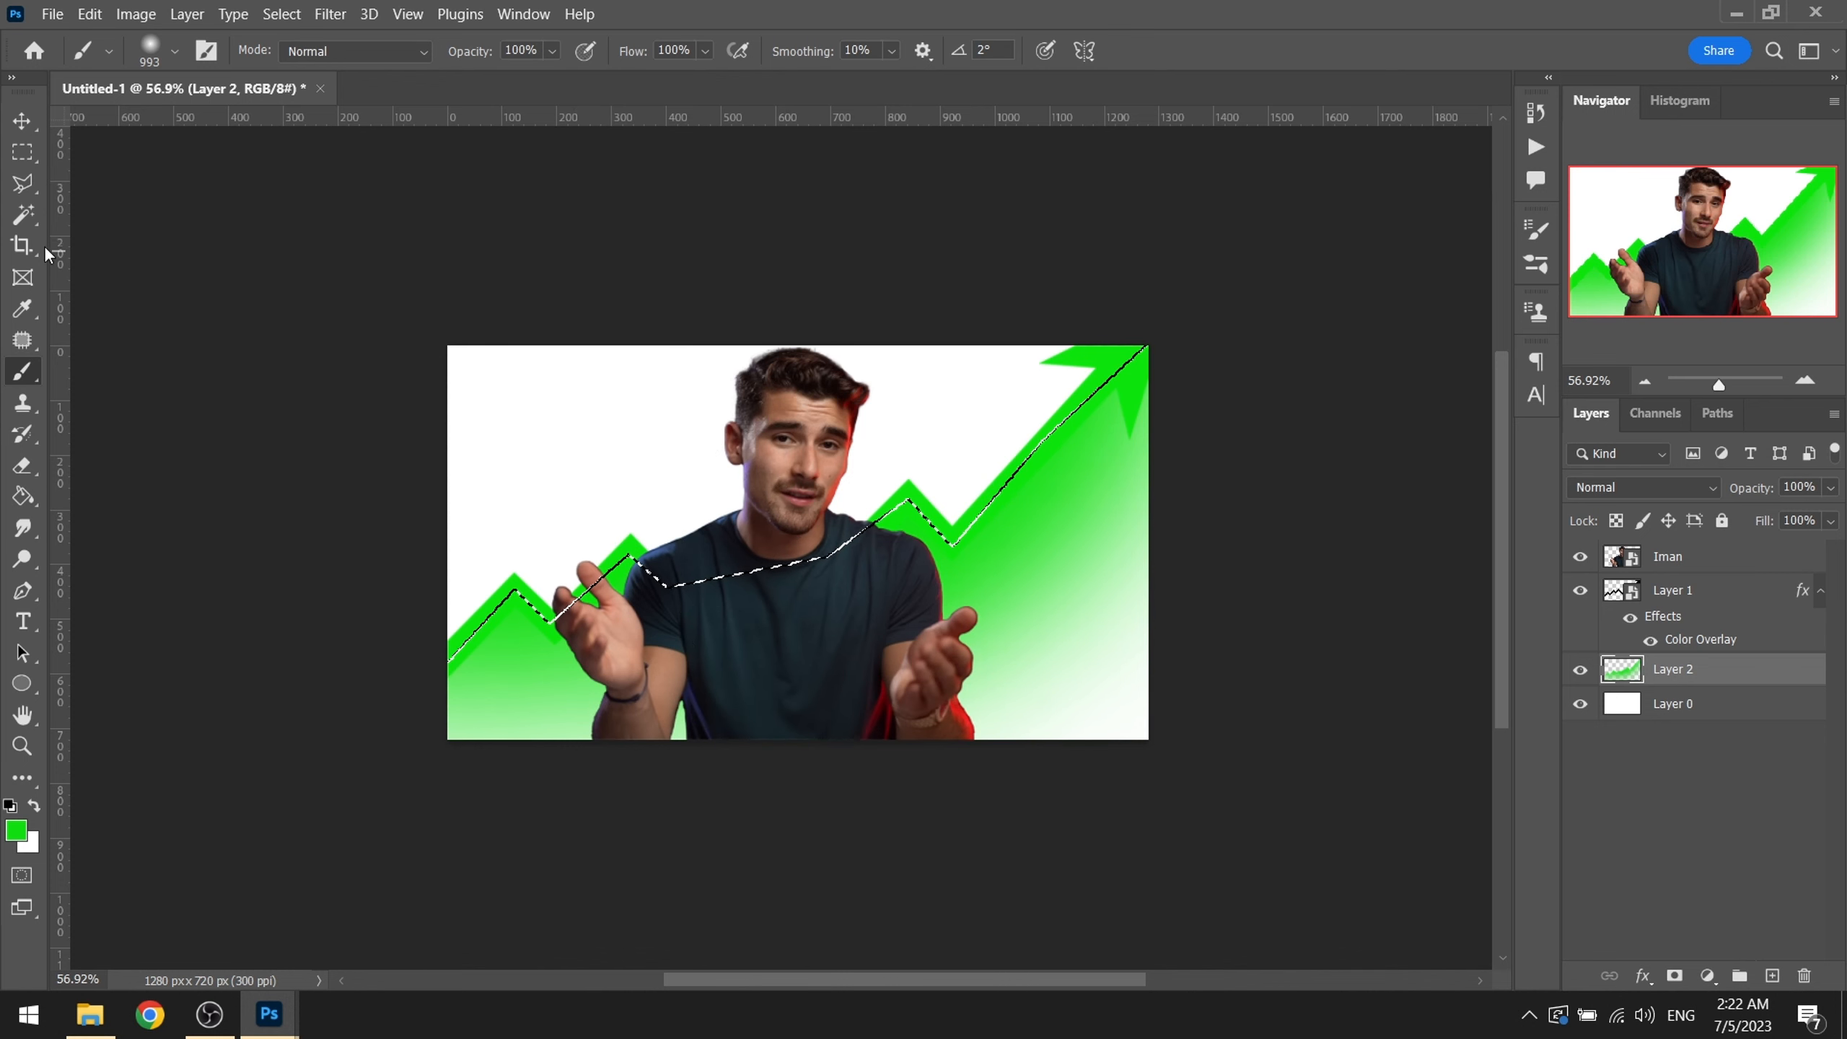
Step: Deselect the area beneath the arrow
click(27, 162)
click(342, 223)
drag(1034, 427, 970, 446)
scroll(977, 474, up, 3)
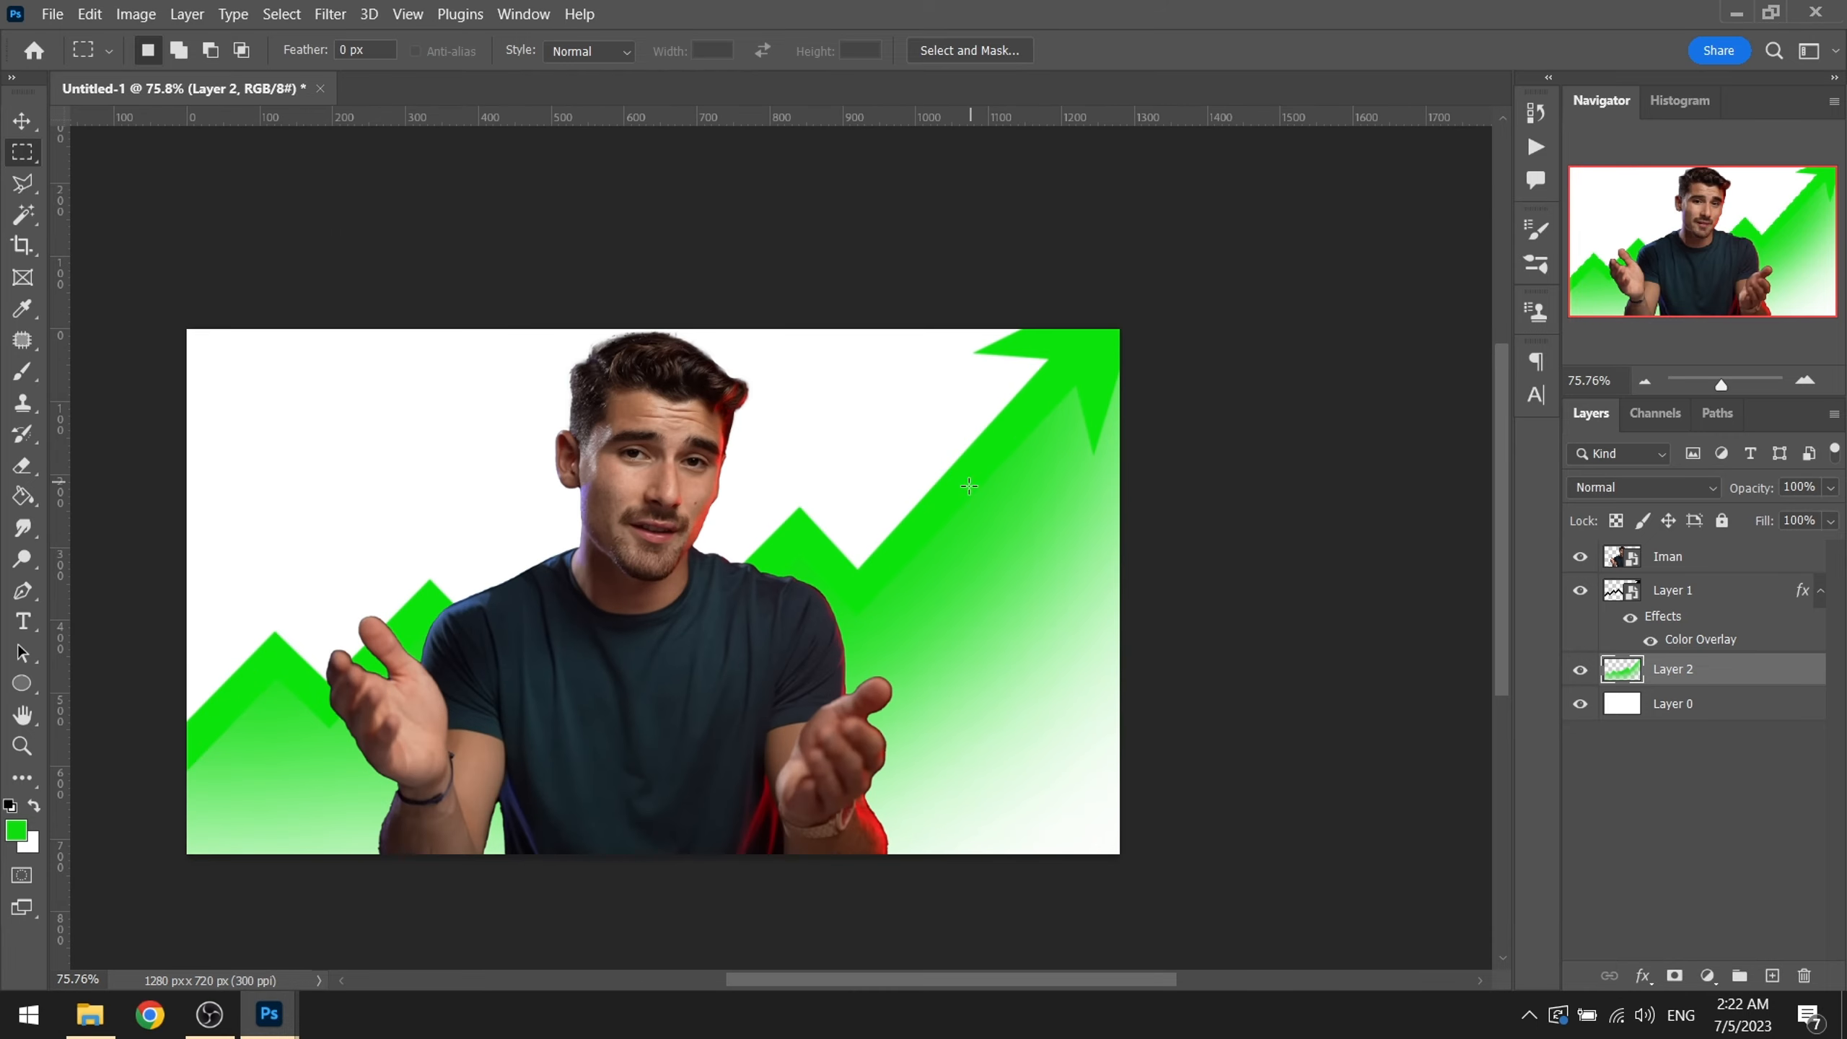
drag(791, 514, 847, 512)
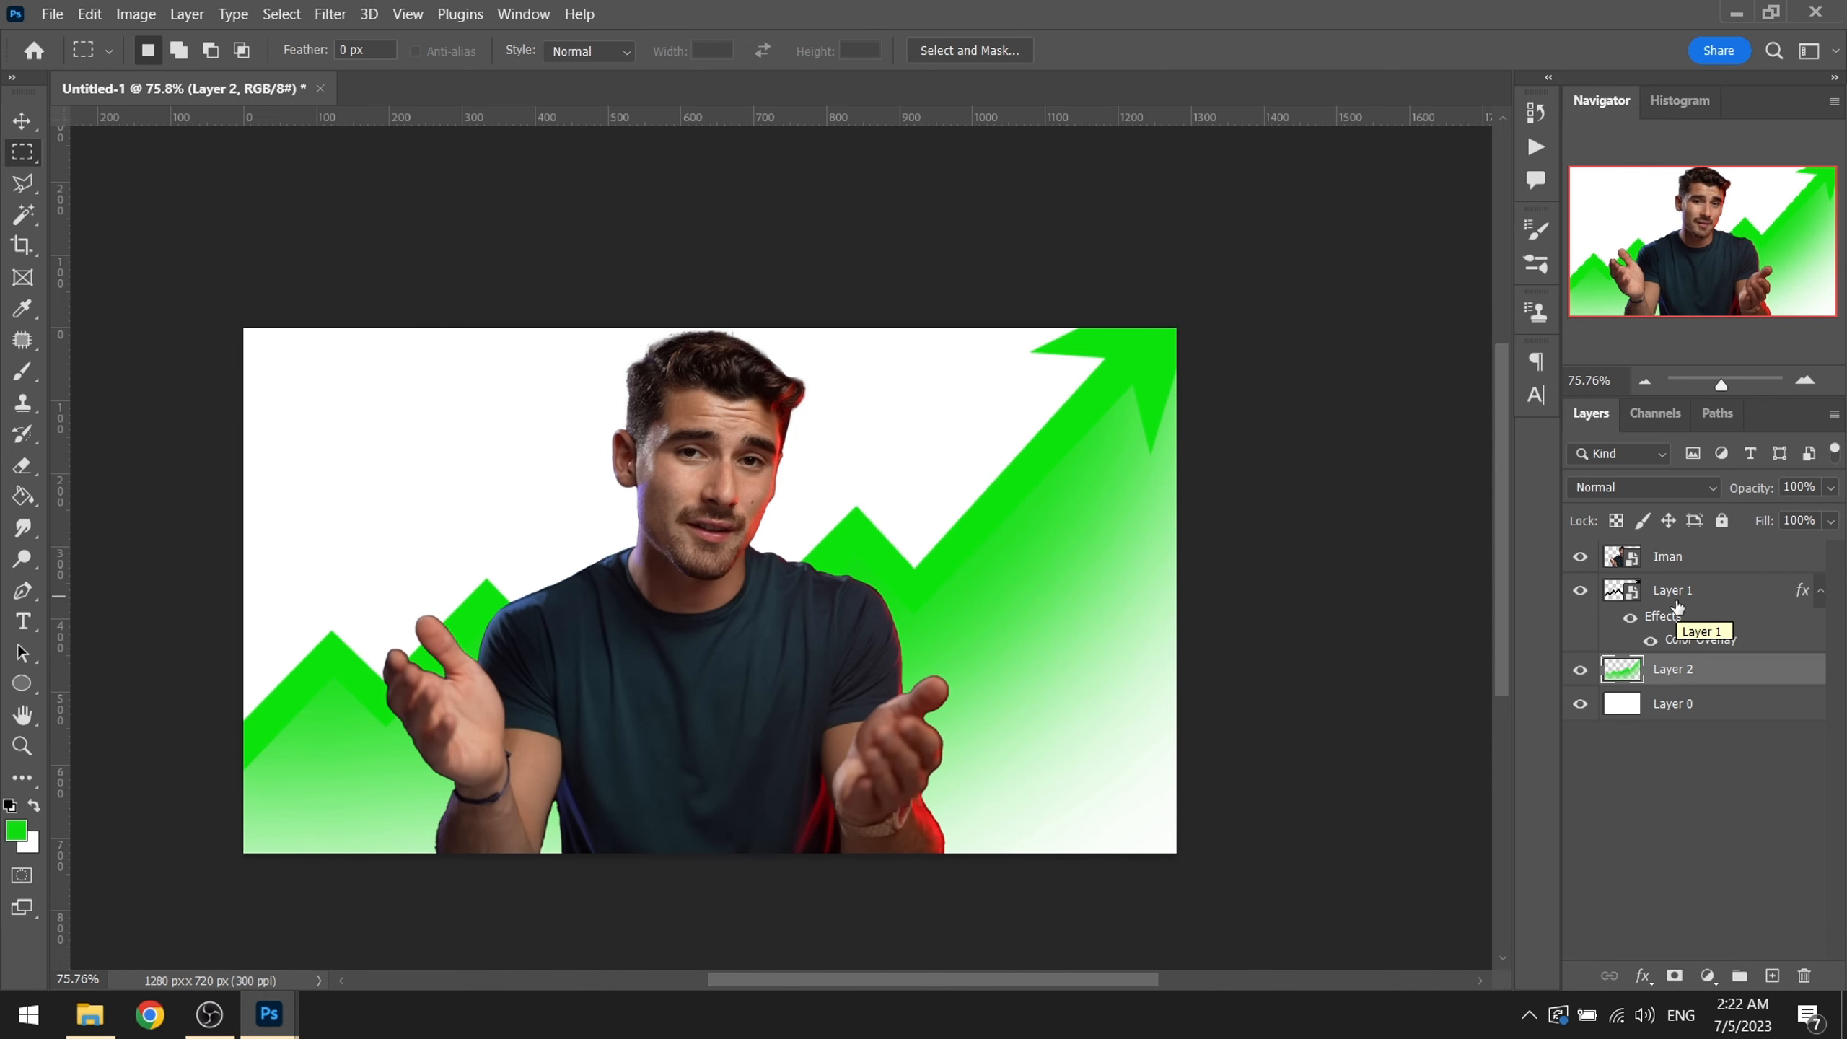
Step: Add a Drop Shadow to the arrow on Layer 1 with its opacity reduced to 24%
right_click(1676, 606)
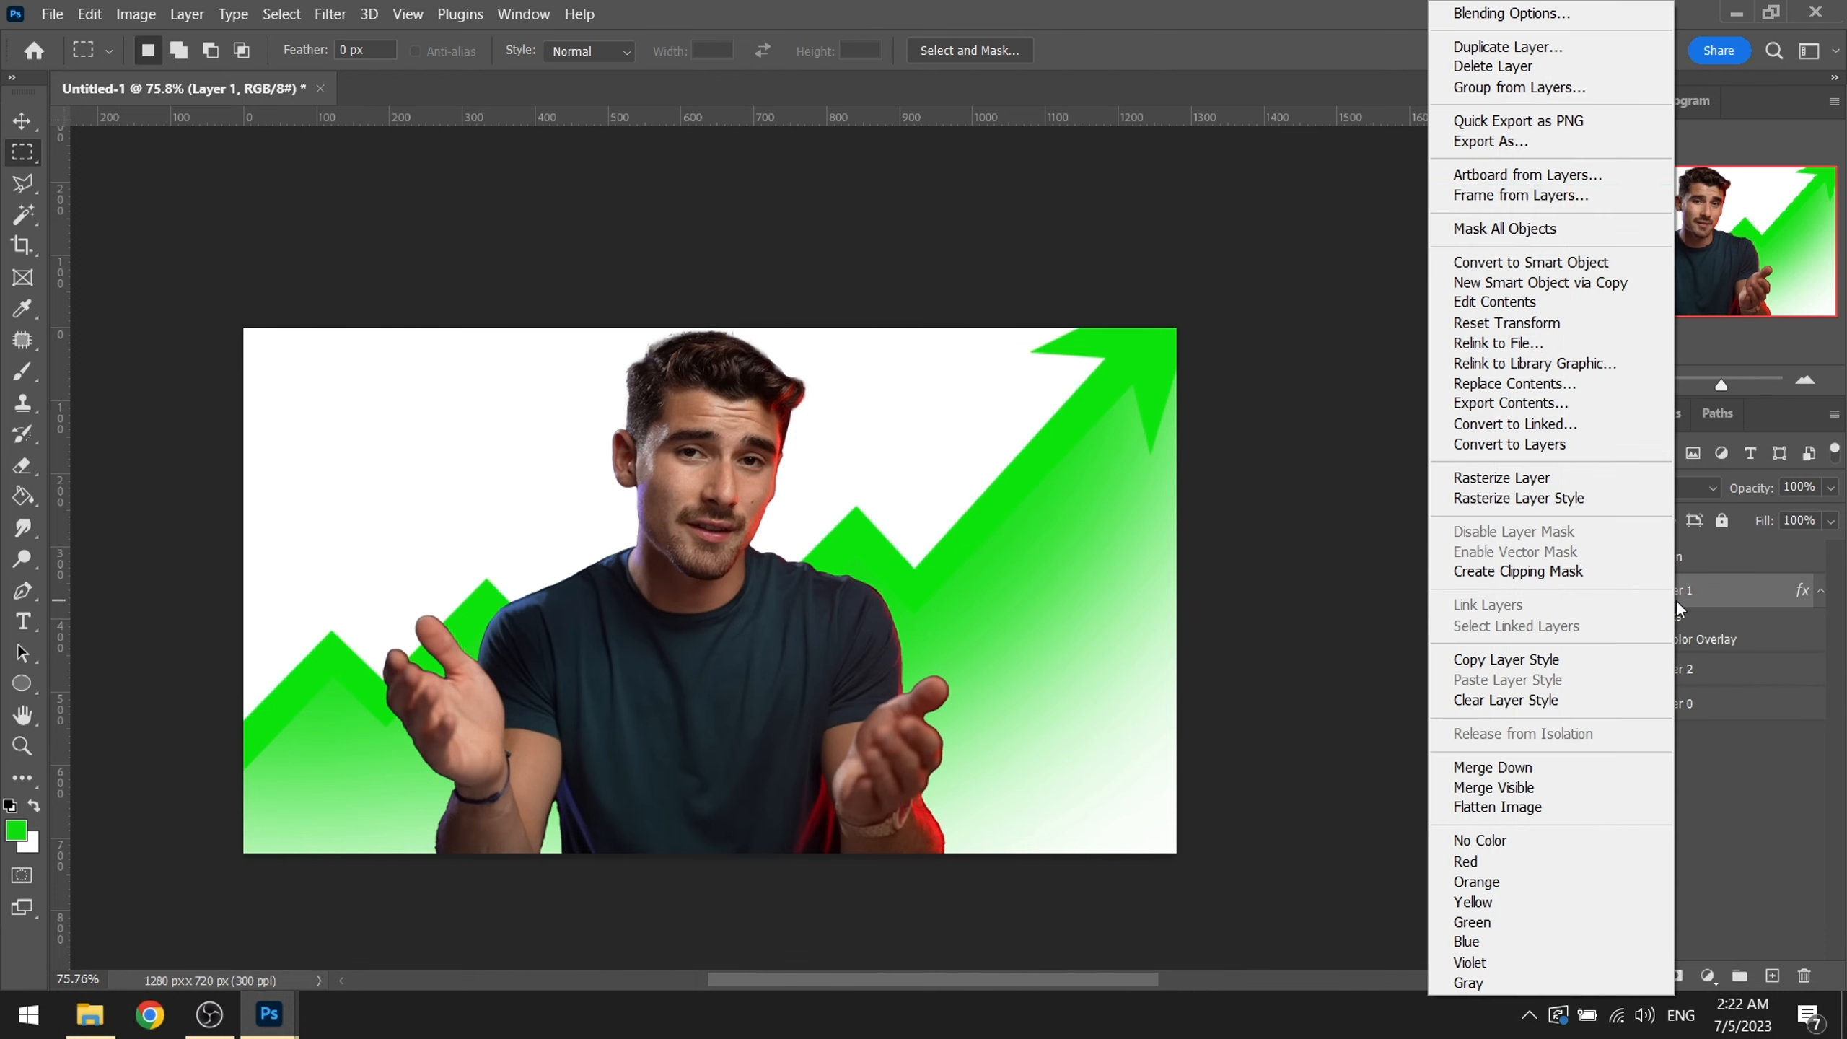
click(1514, 14)
click(979, 890)
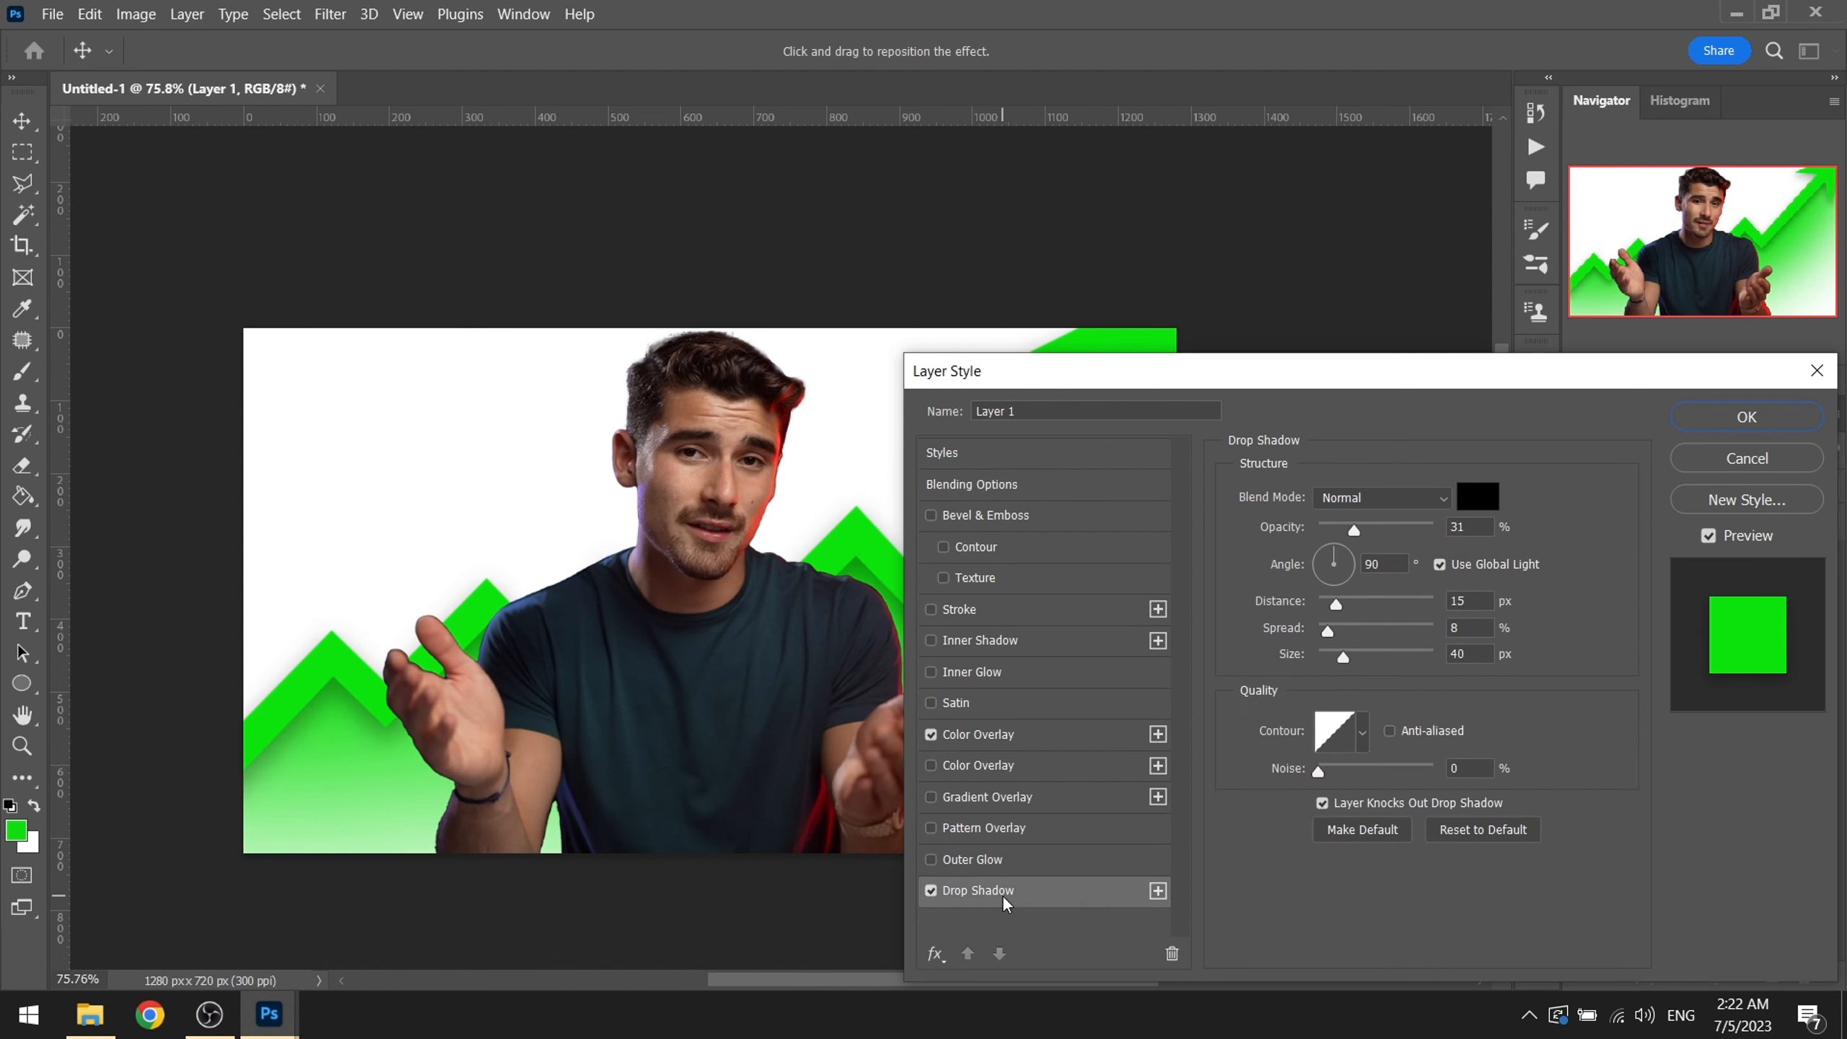
drag(1083, 374, 1389, 318)
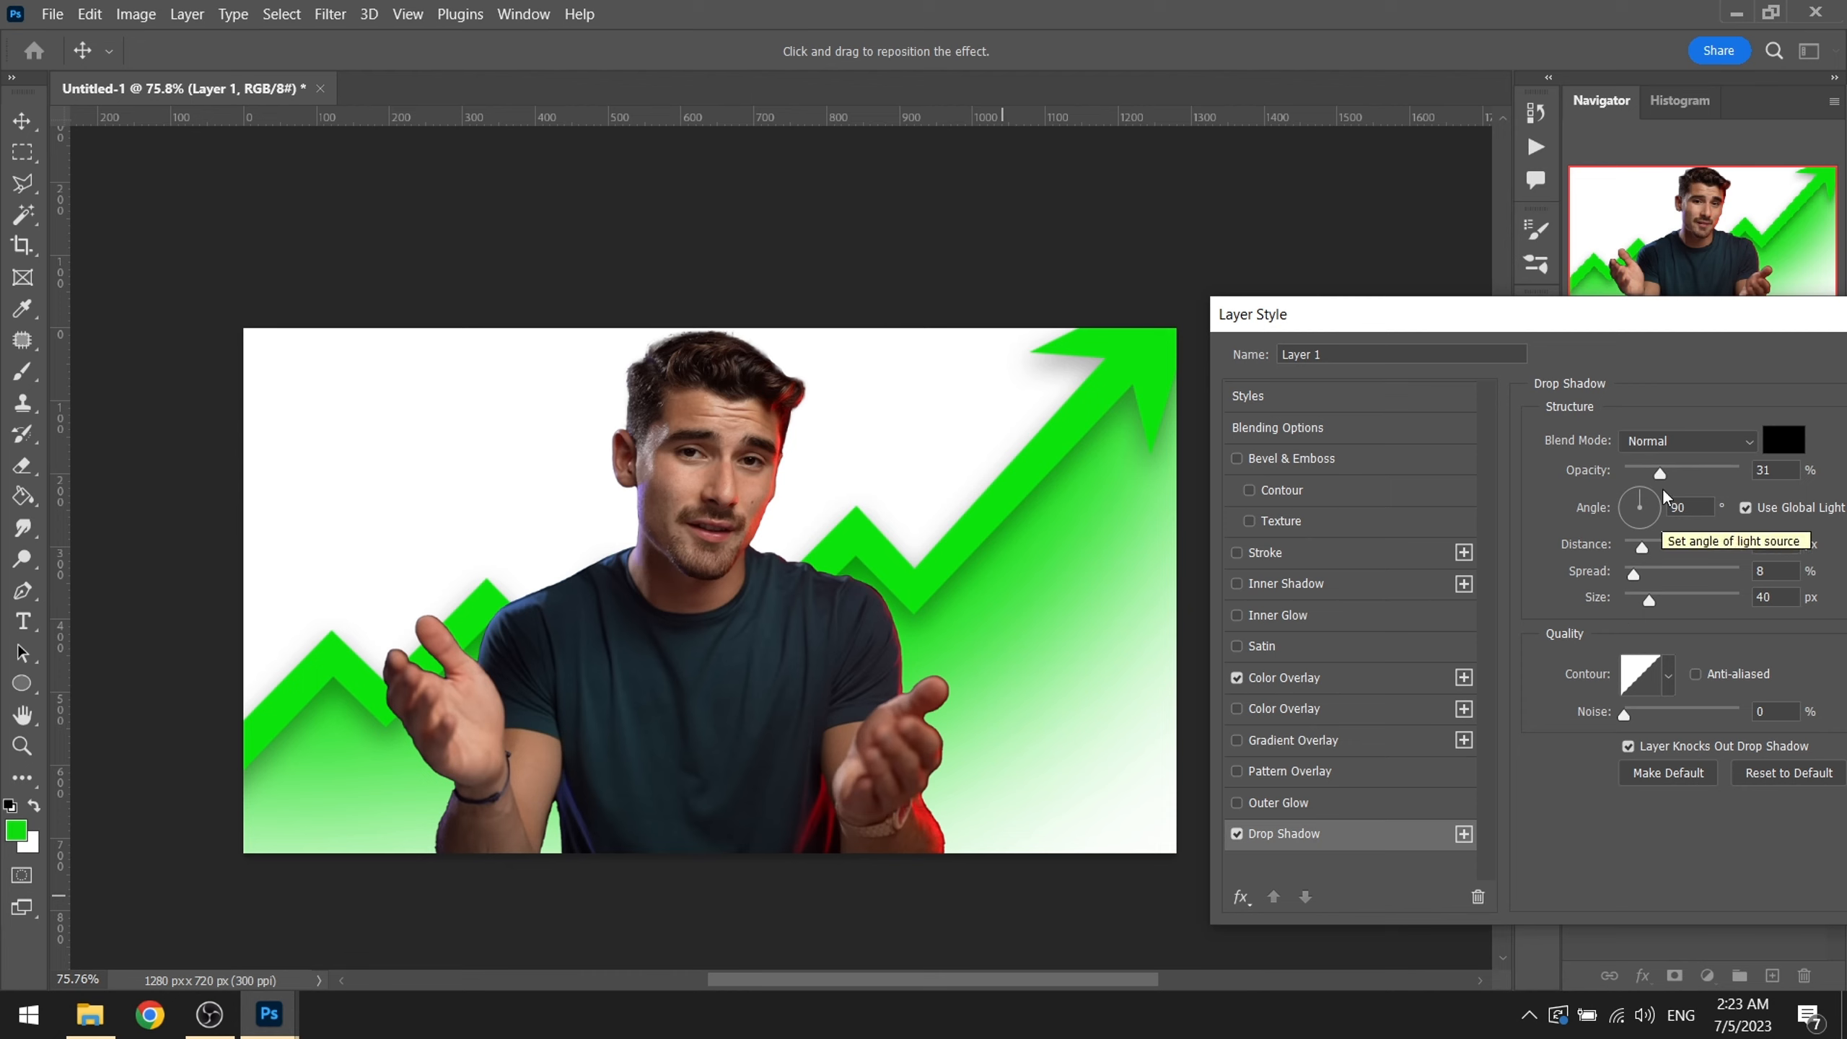
drag(1666, 482, 1664, 476)
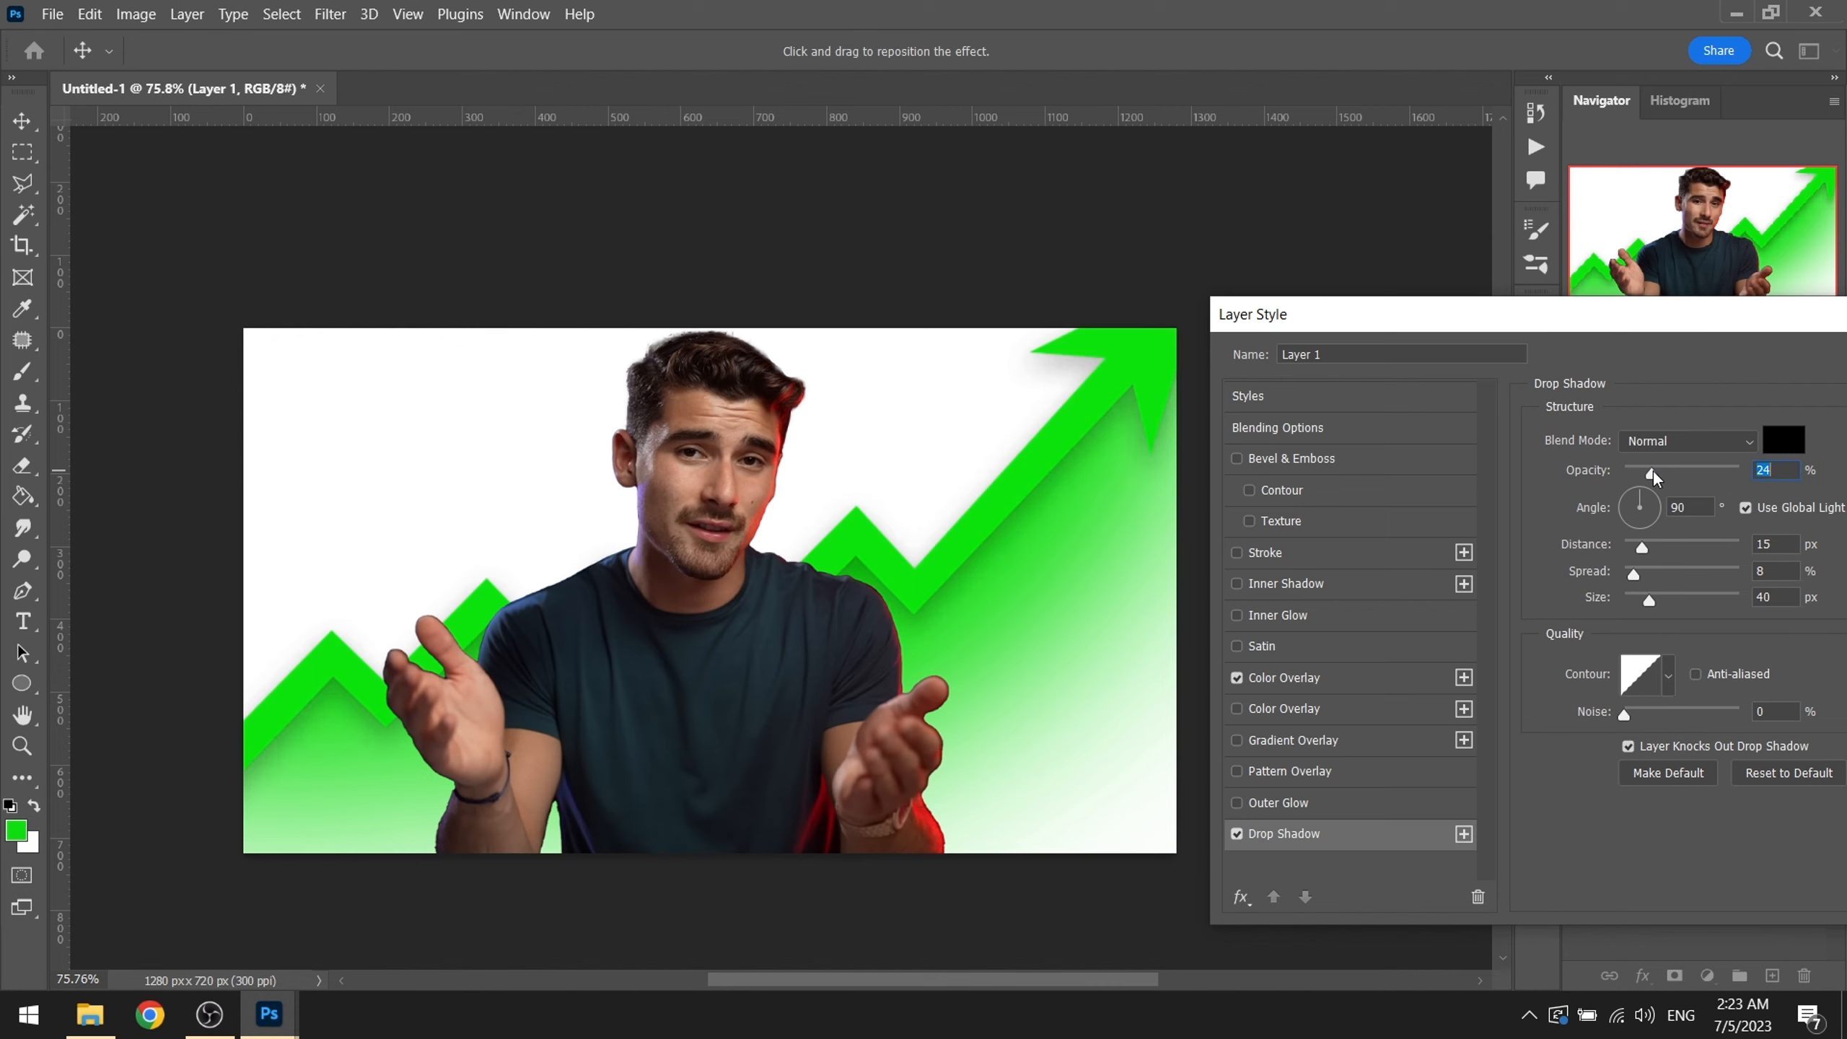
key(Return)
key(m)
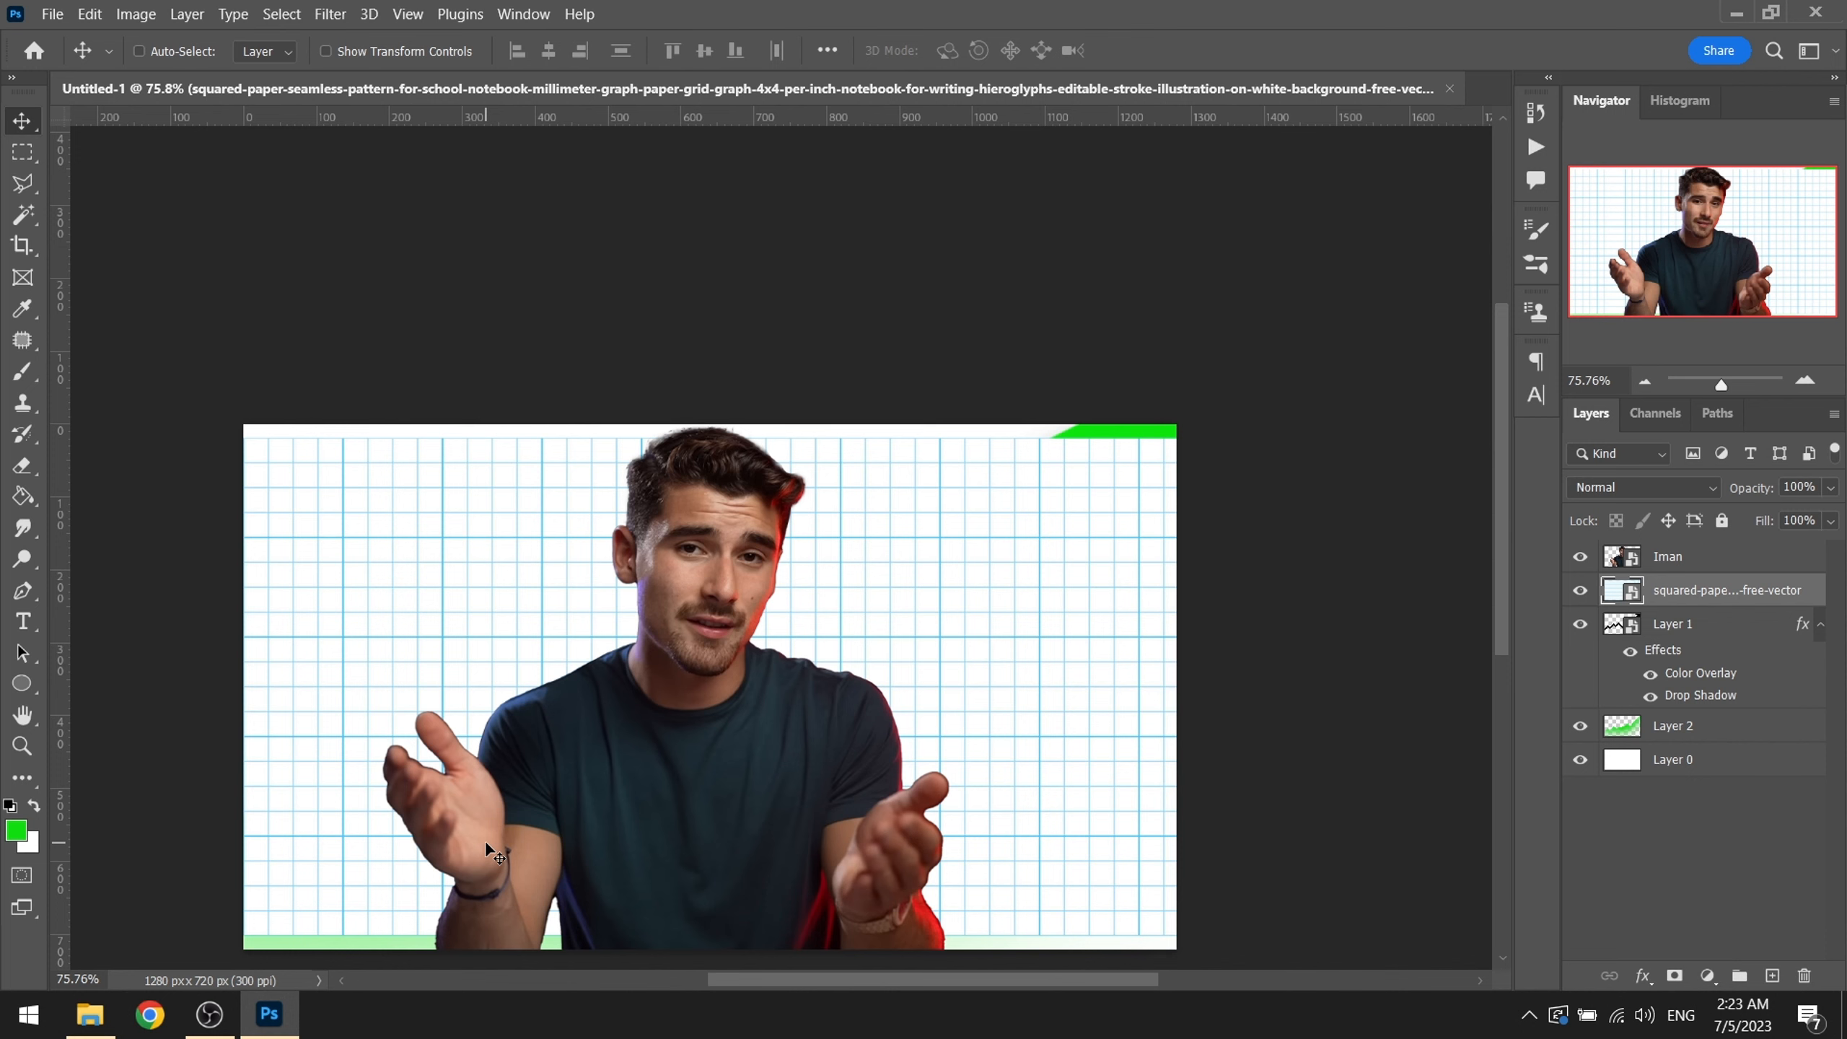
Step: Reposition the grid-paper pattern on the canvas and remove its colour with a Hue/Saturation saturation of -100
drag(651, 737, 688, 659)
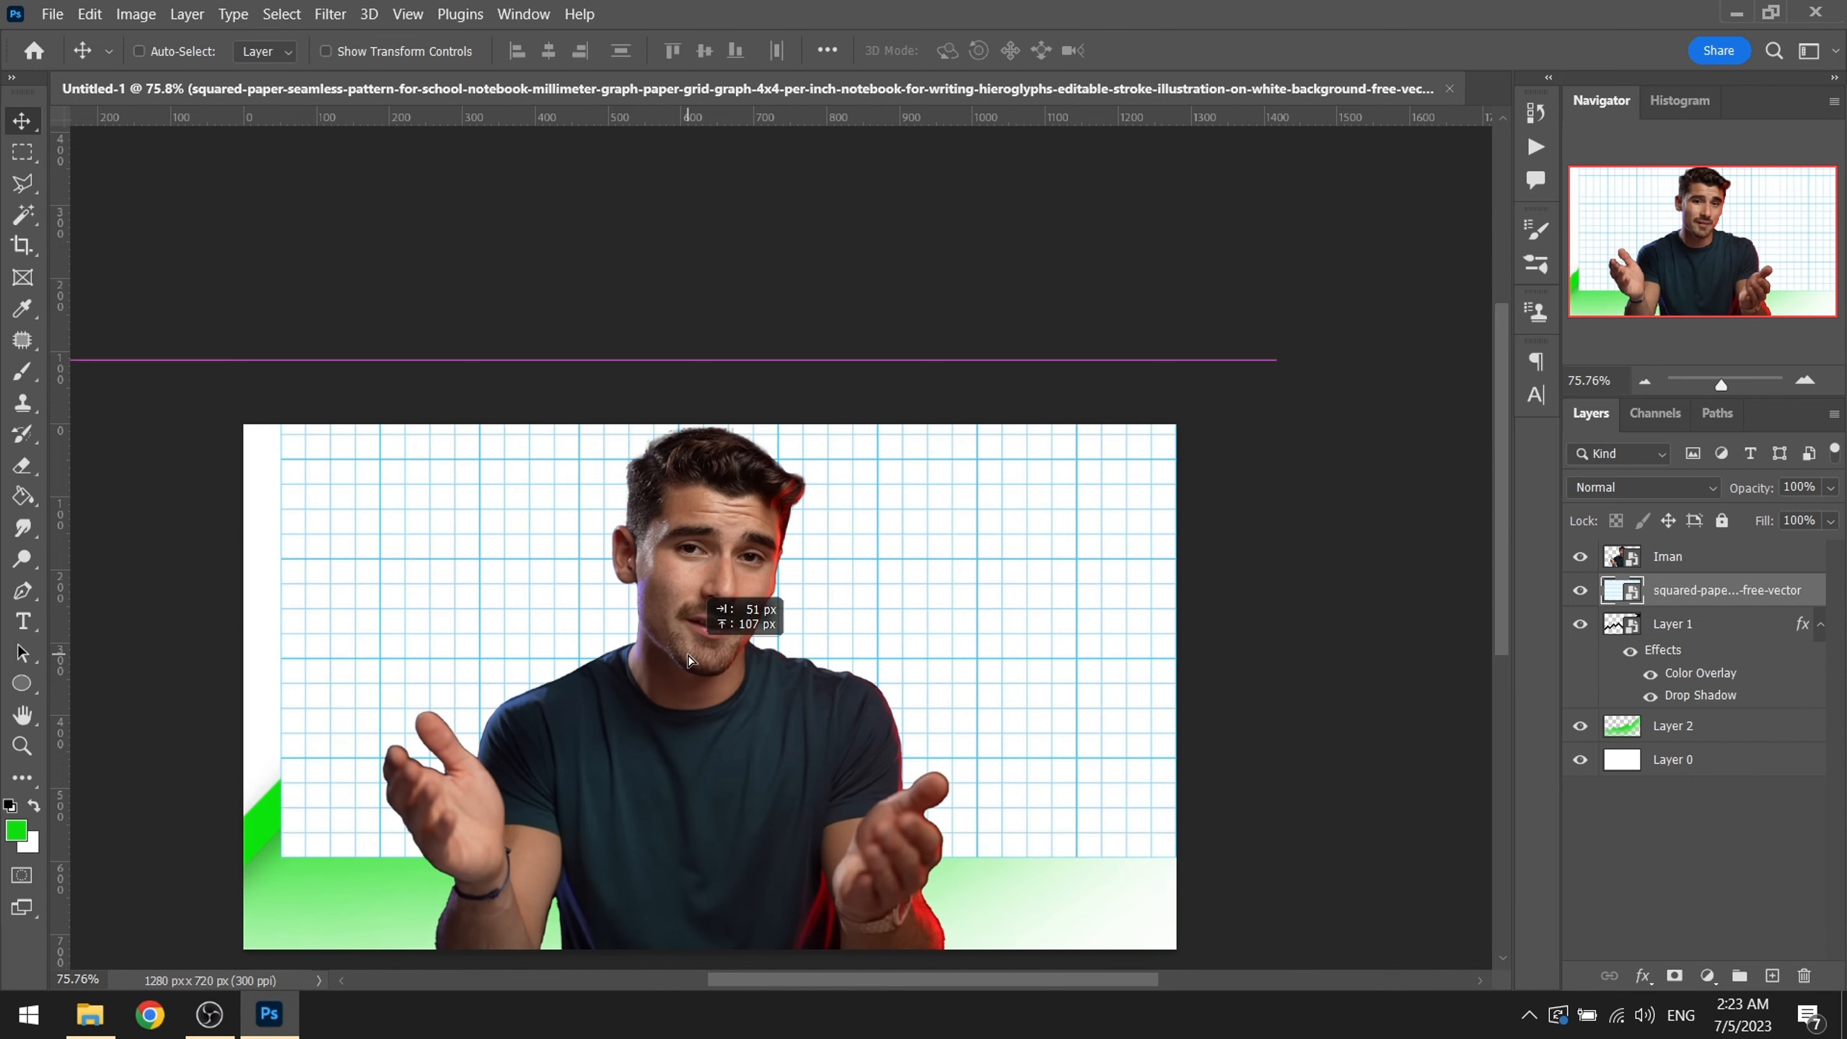
drag(781, 723, 860, 621)
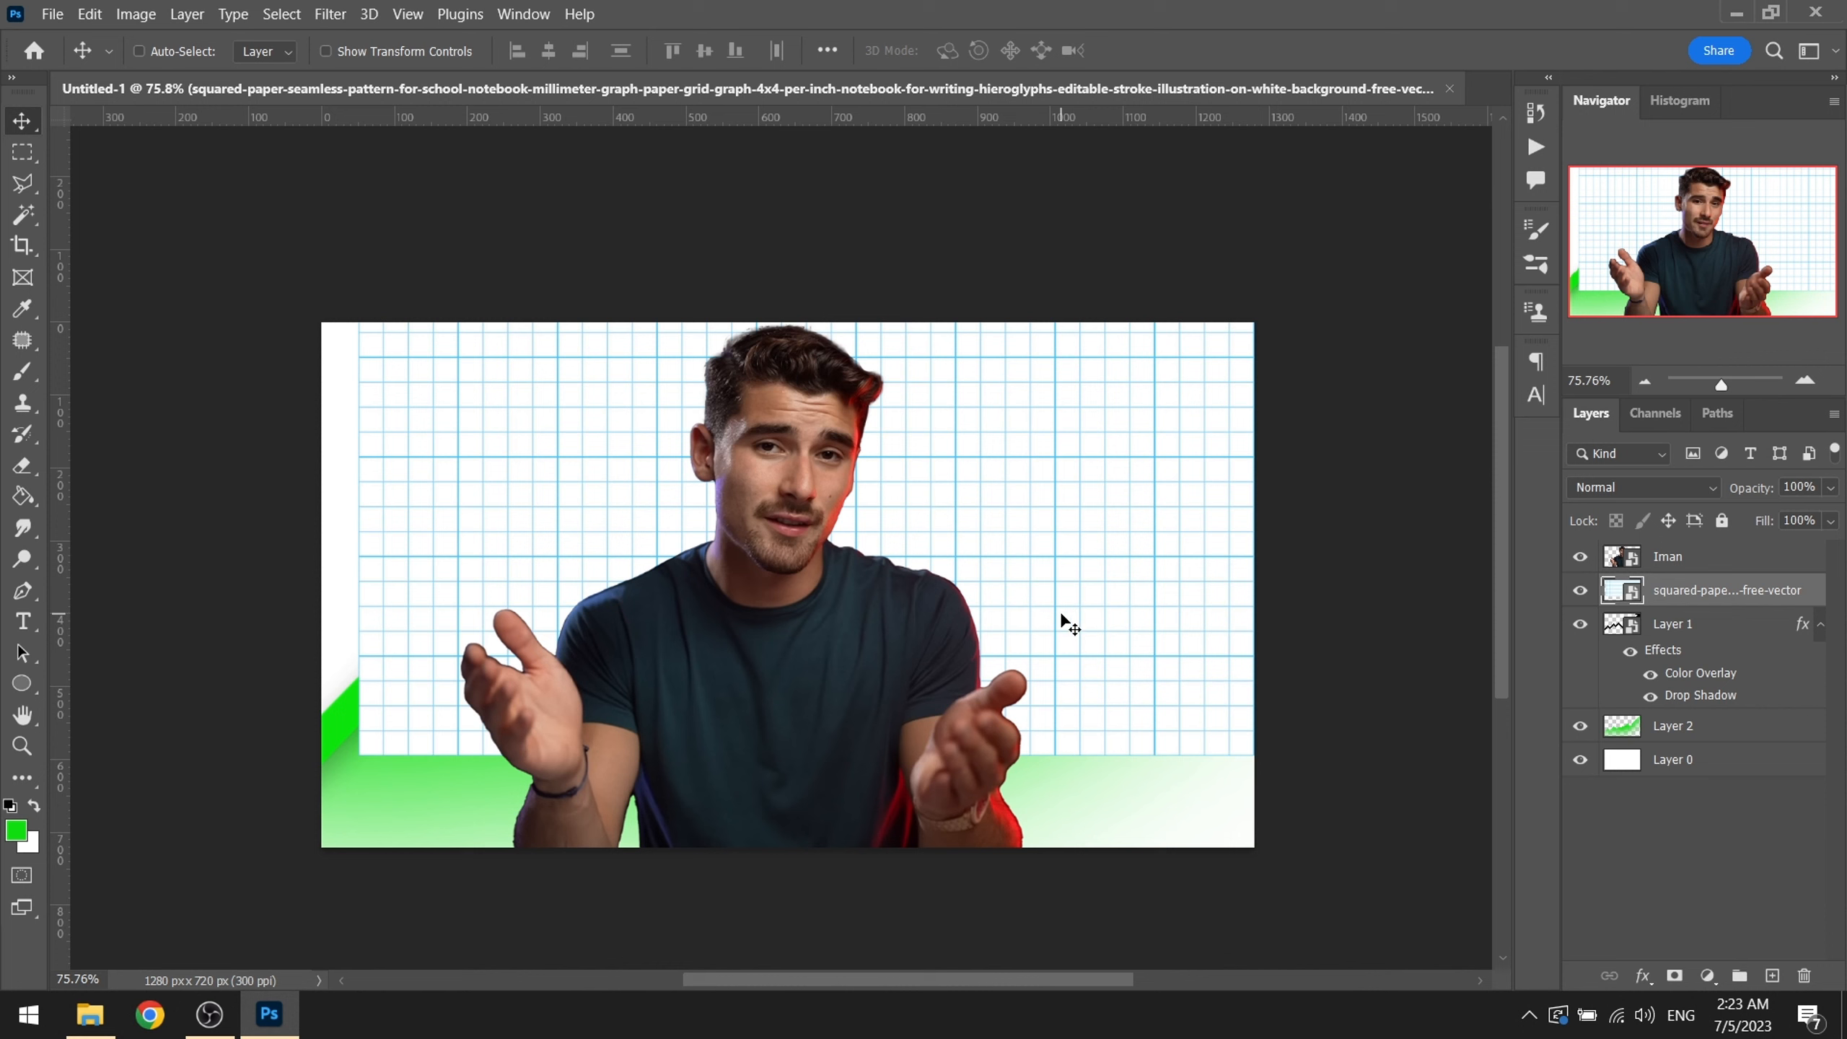
key(ctrl)
key(ctrl+u)
drag(858, 396, 156, 348)
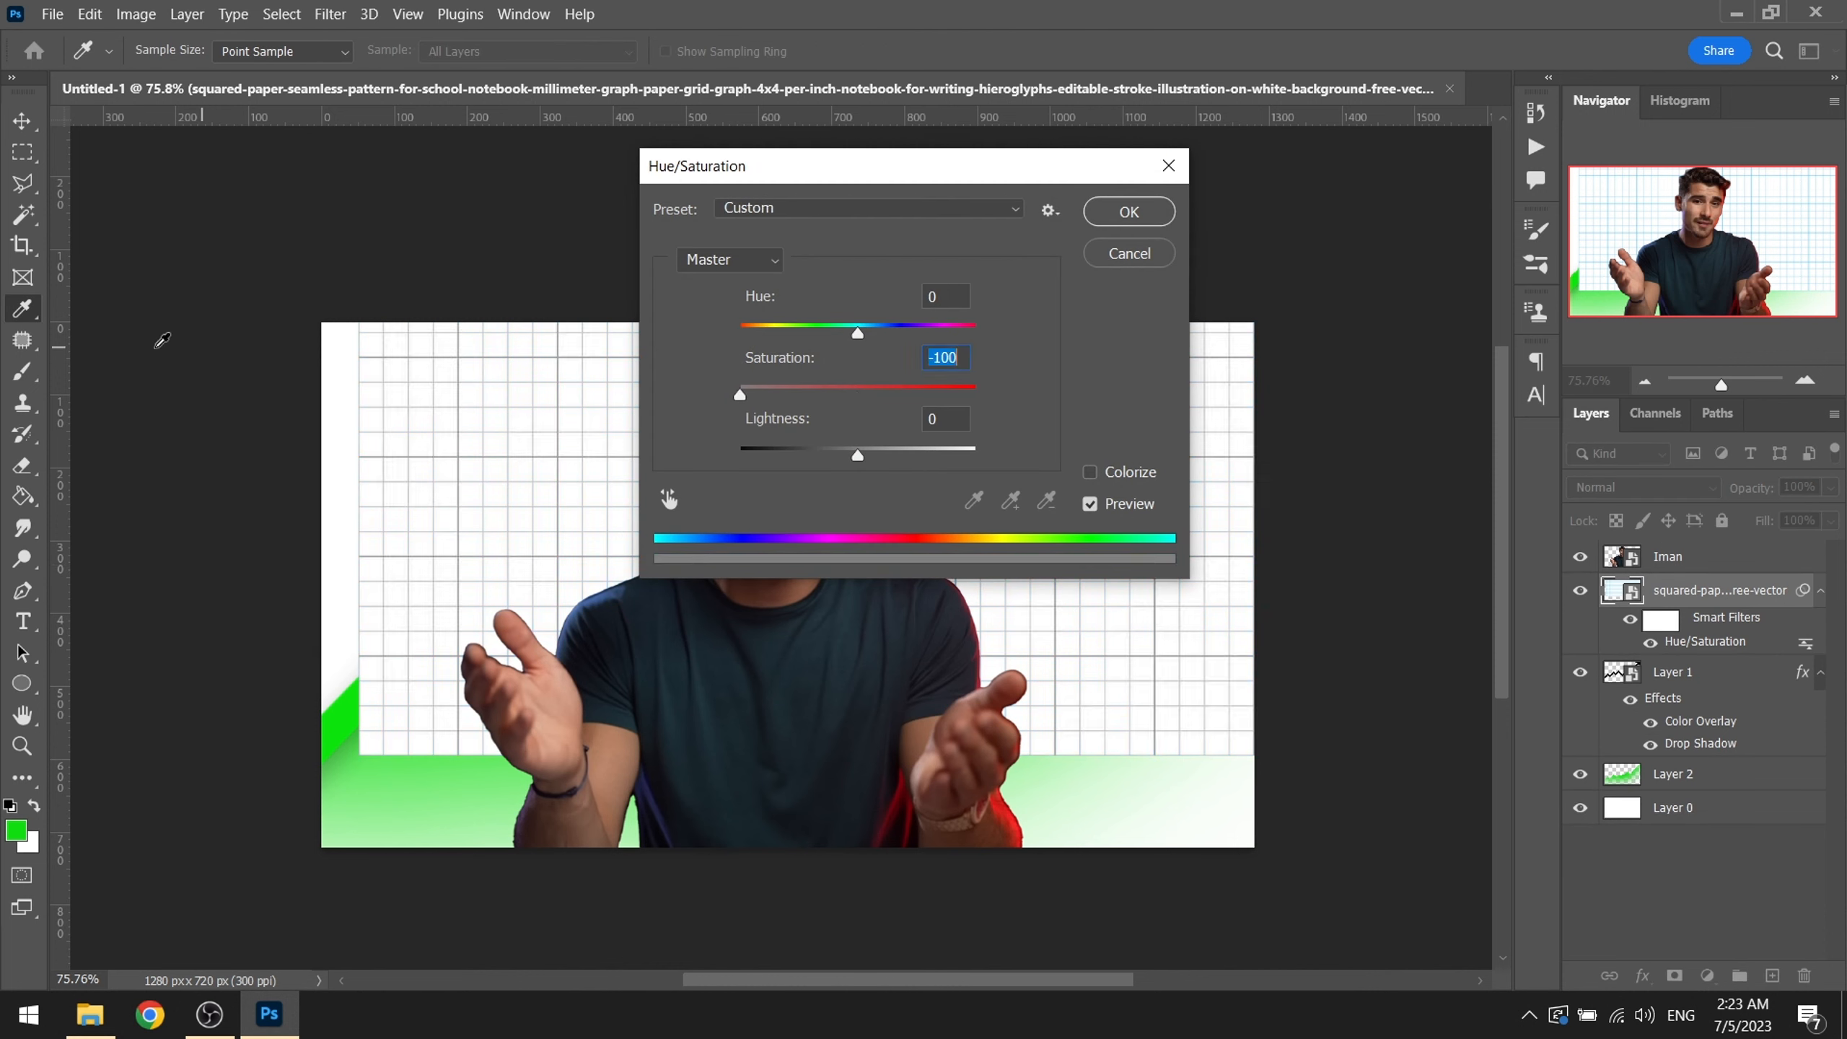
key(Return)
Step: Place the grid-paper layer directly below Layer 1 and set its blend mode to Color Burn
drag(876, 524, 926, 592)
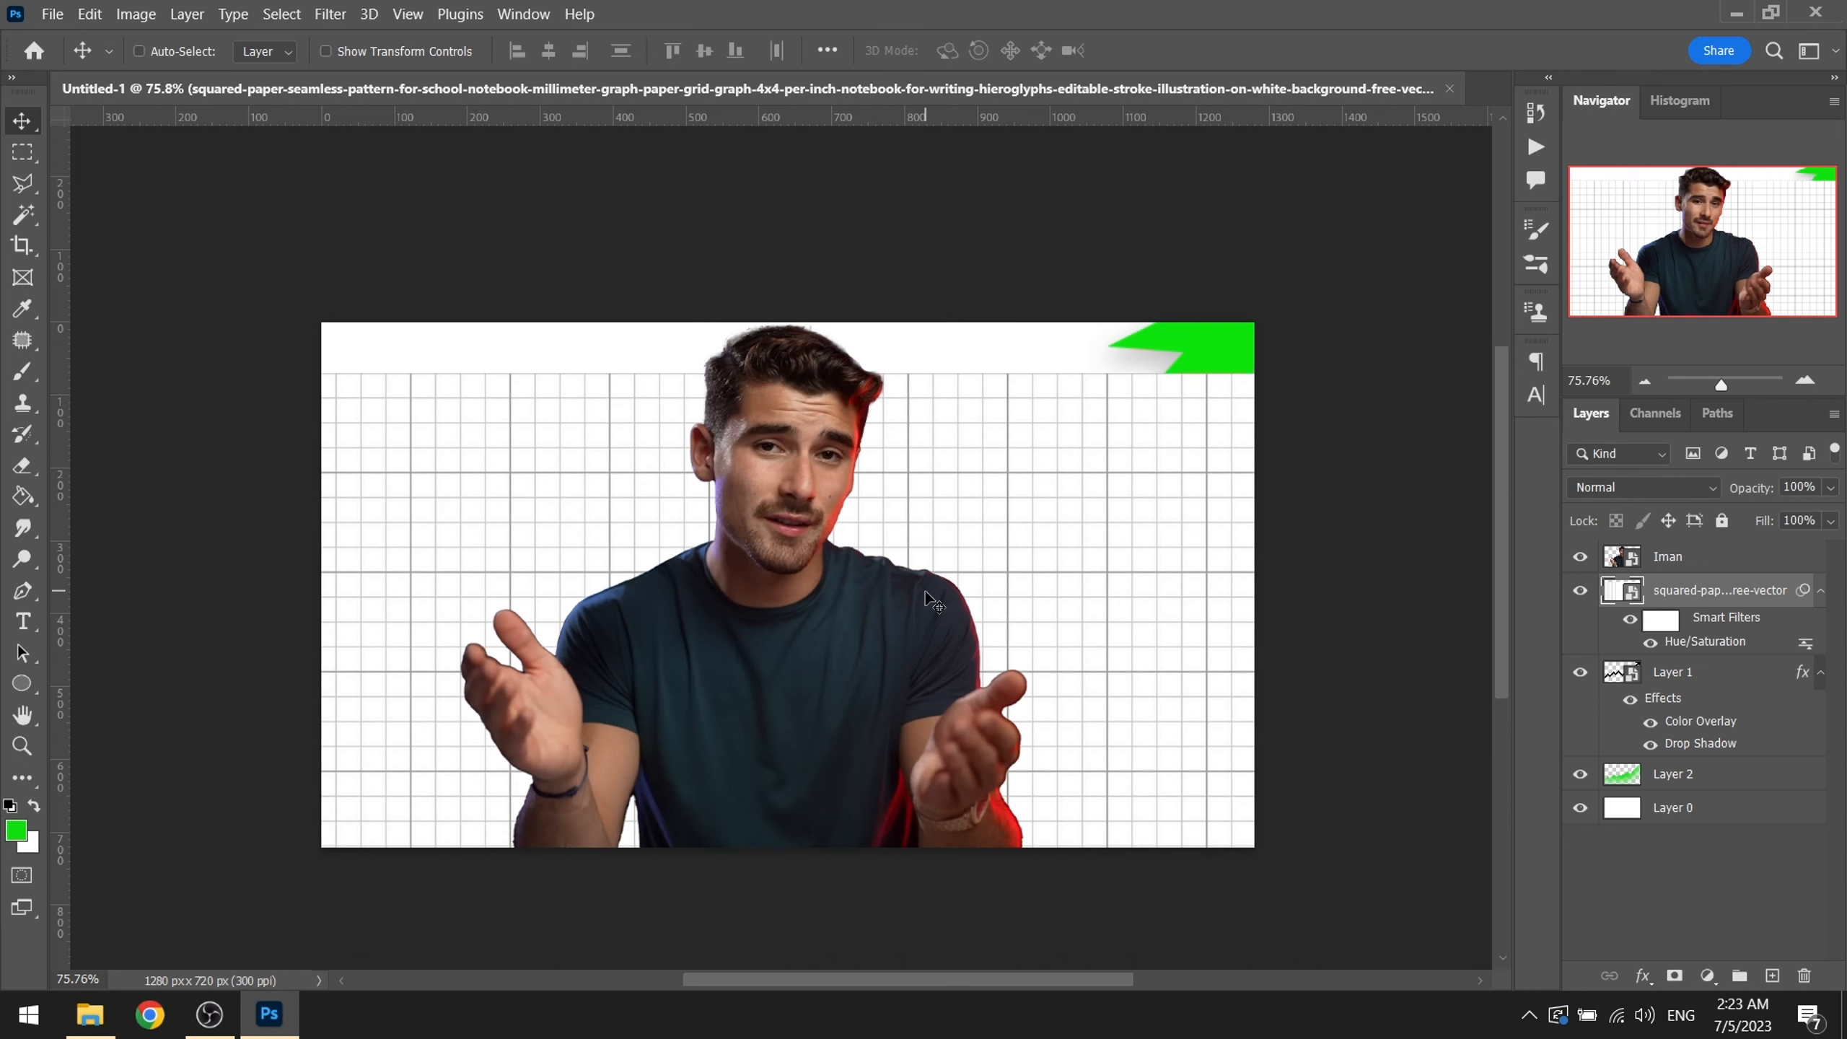
drag(1705, 603, 1703, 746)
click(1643, 487)
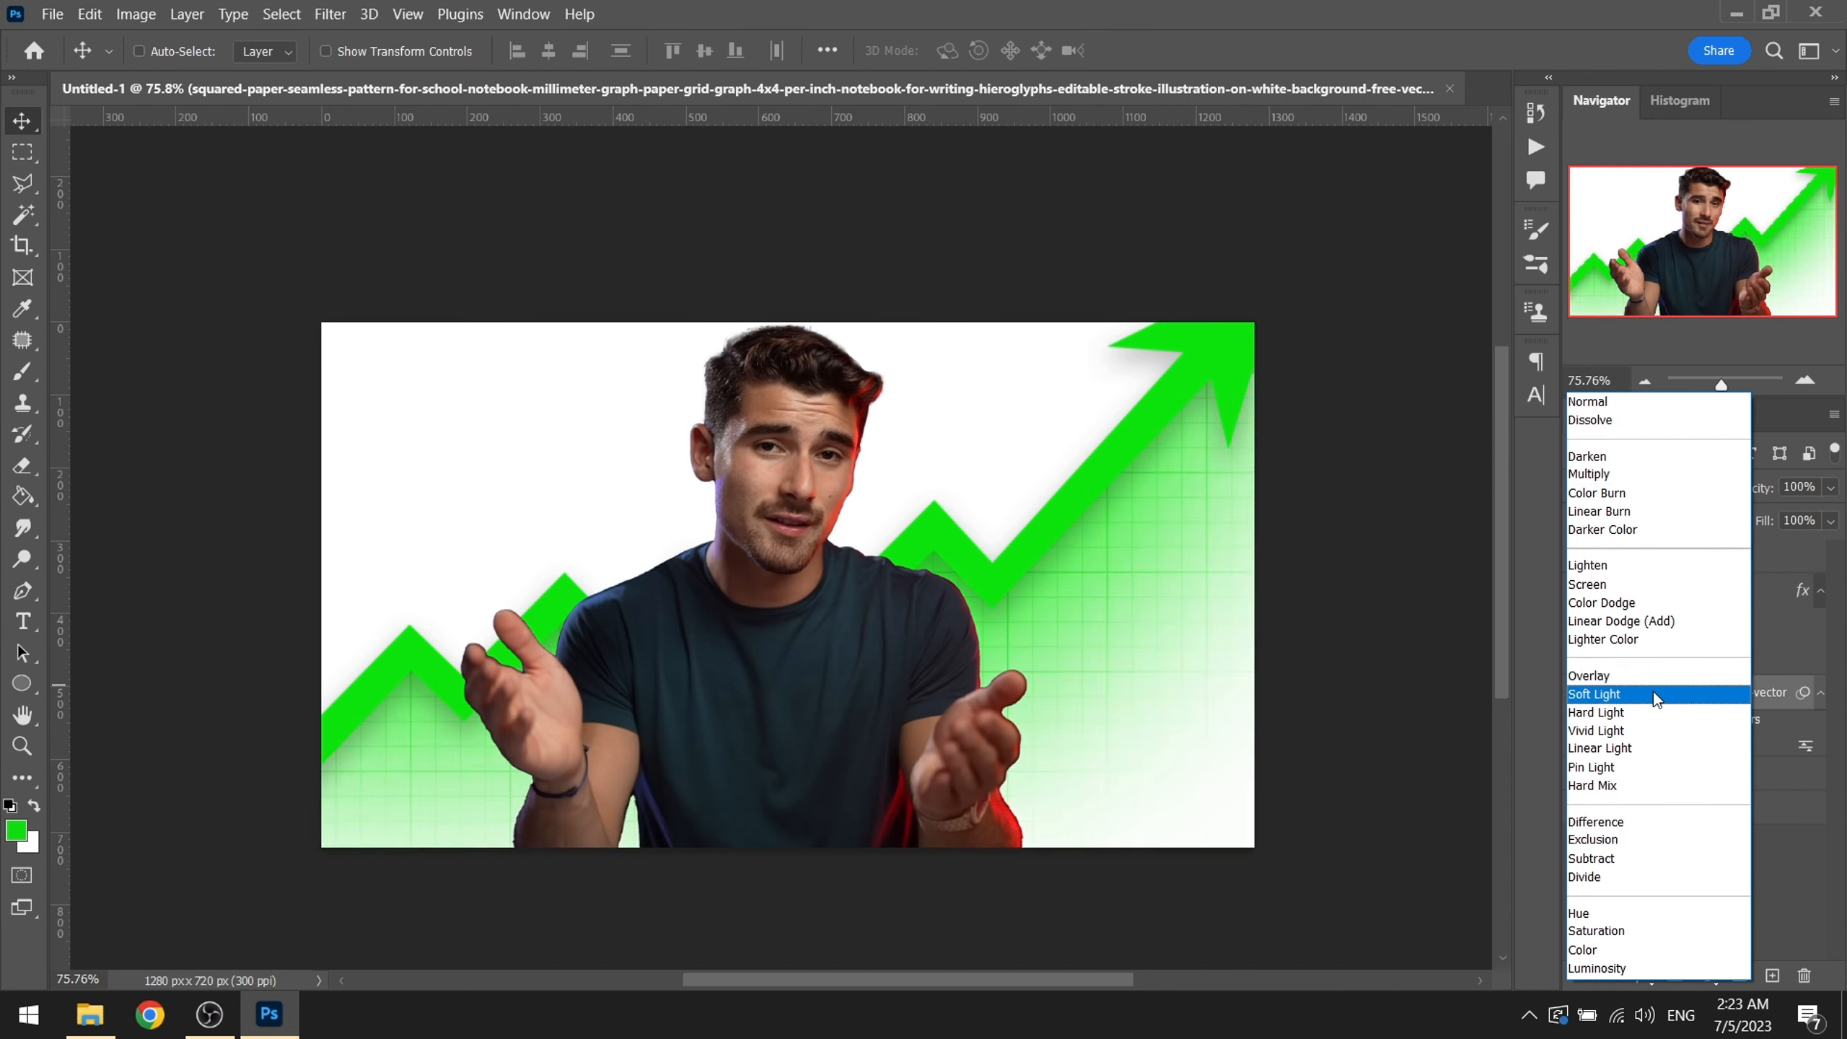
click(1642, 495)
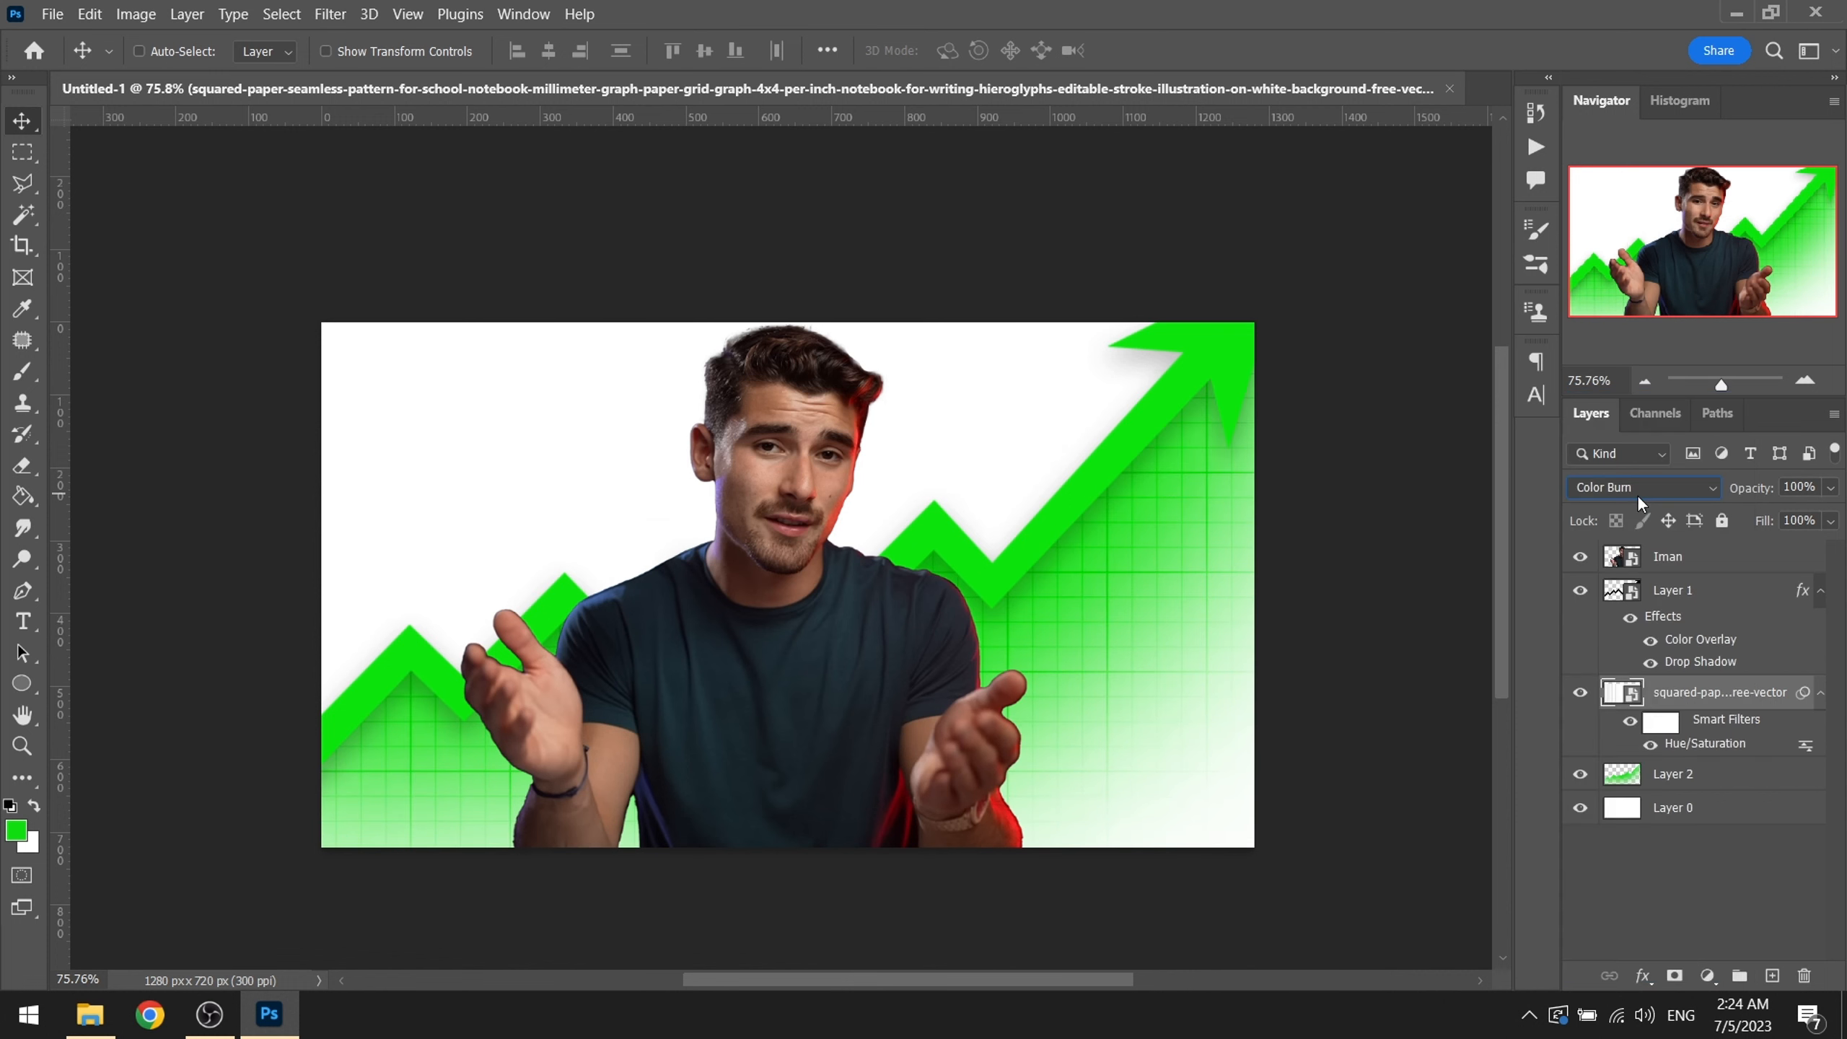
drag(1721, 700, 1704, 790)
click(1681, 699)
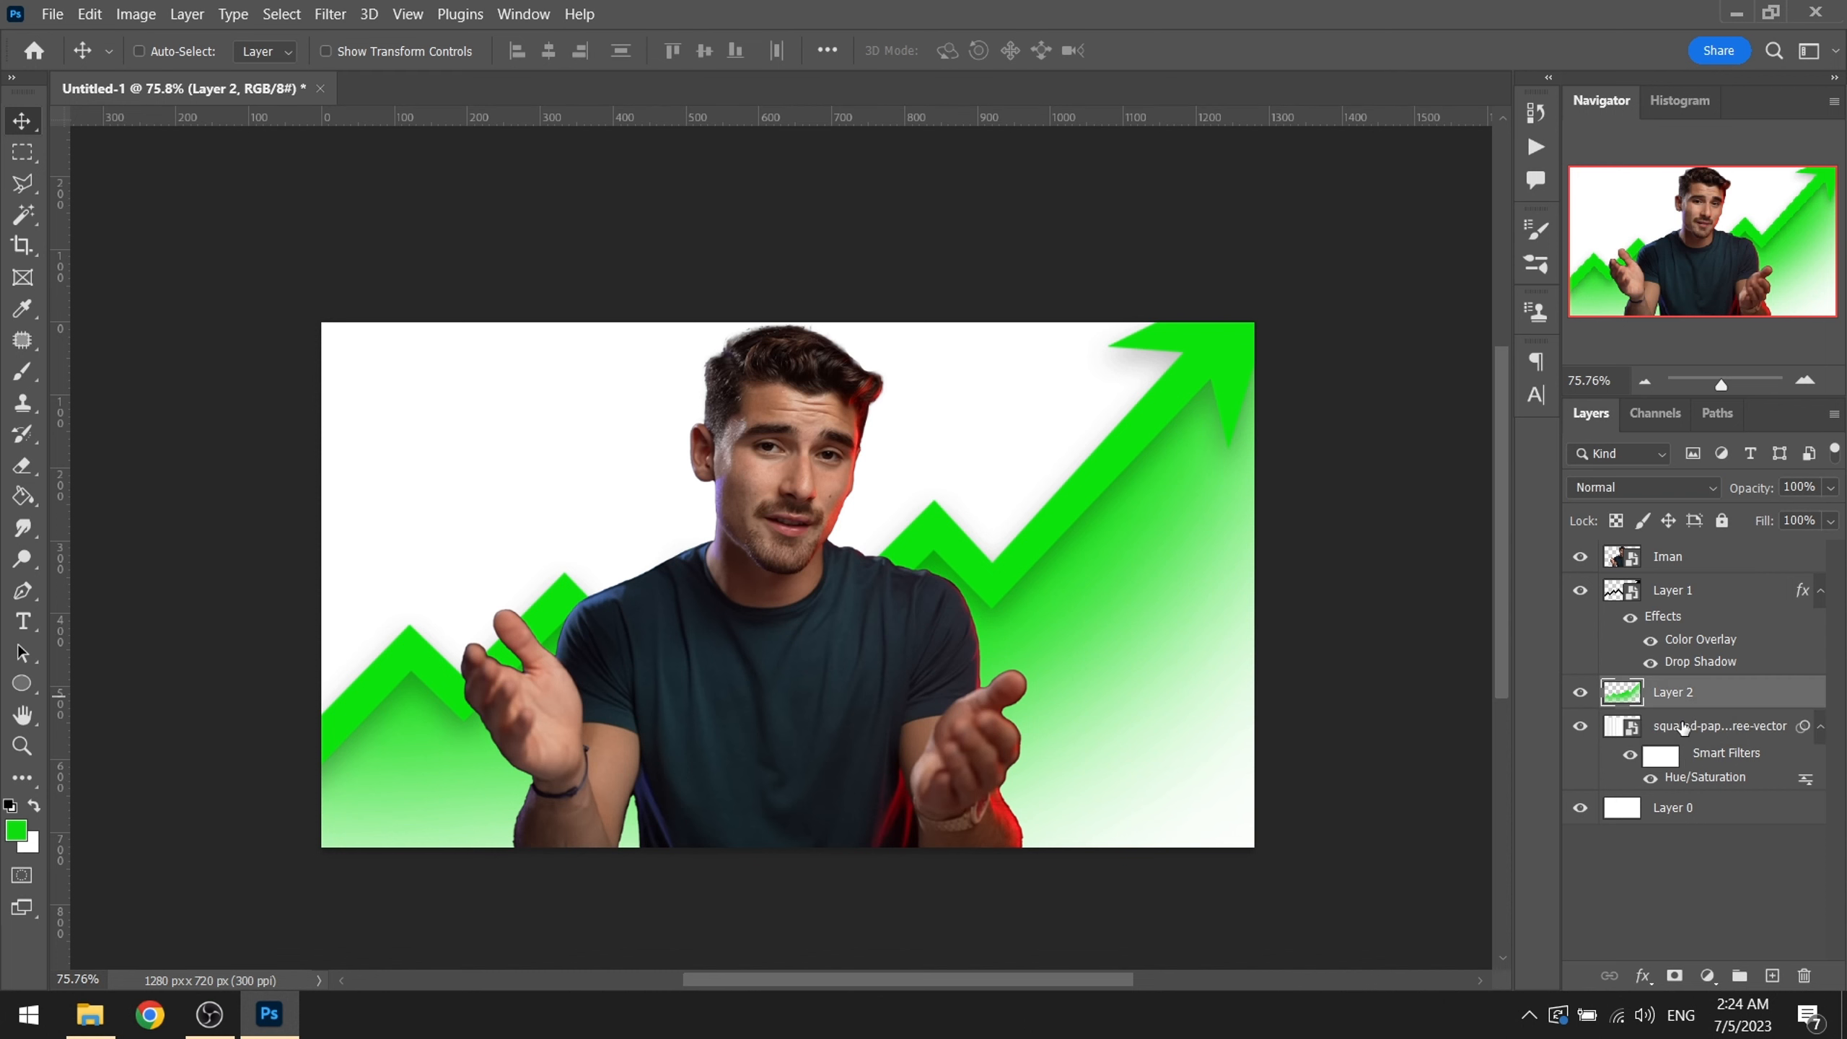
drag(1681, 728, 1667, 695)
Step: Shift the grid pattern slightly lower within the green glow beneath the arrow
drag(1156, 554, 1159, 616)
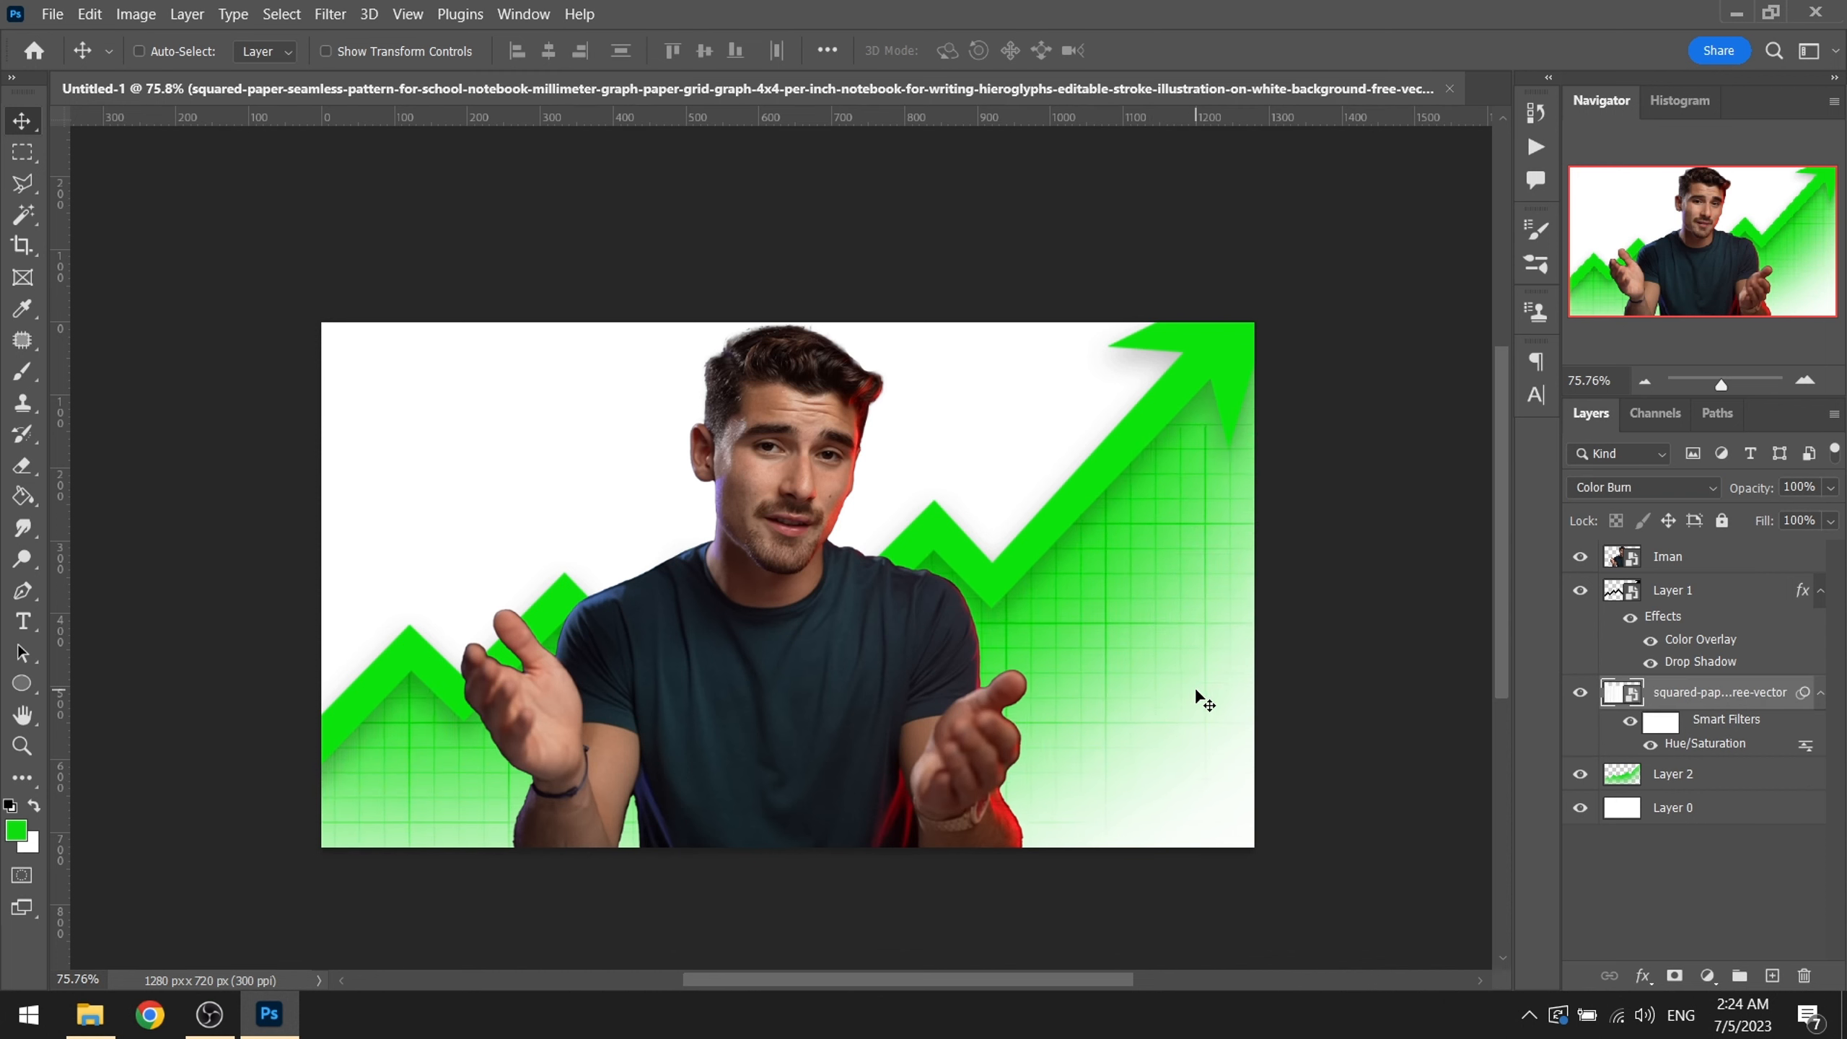
scroll(1196, 683, down, 4)
scroll(1196, 676, up, 4)
Step: Add a new layer directly above the grid-paper layer and set up a soft black brush of 1102 px
click(1772, 975)
key(b)
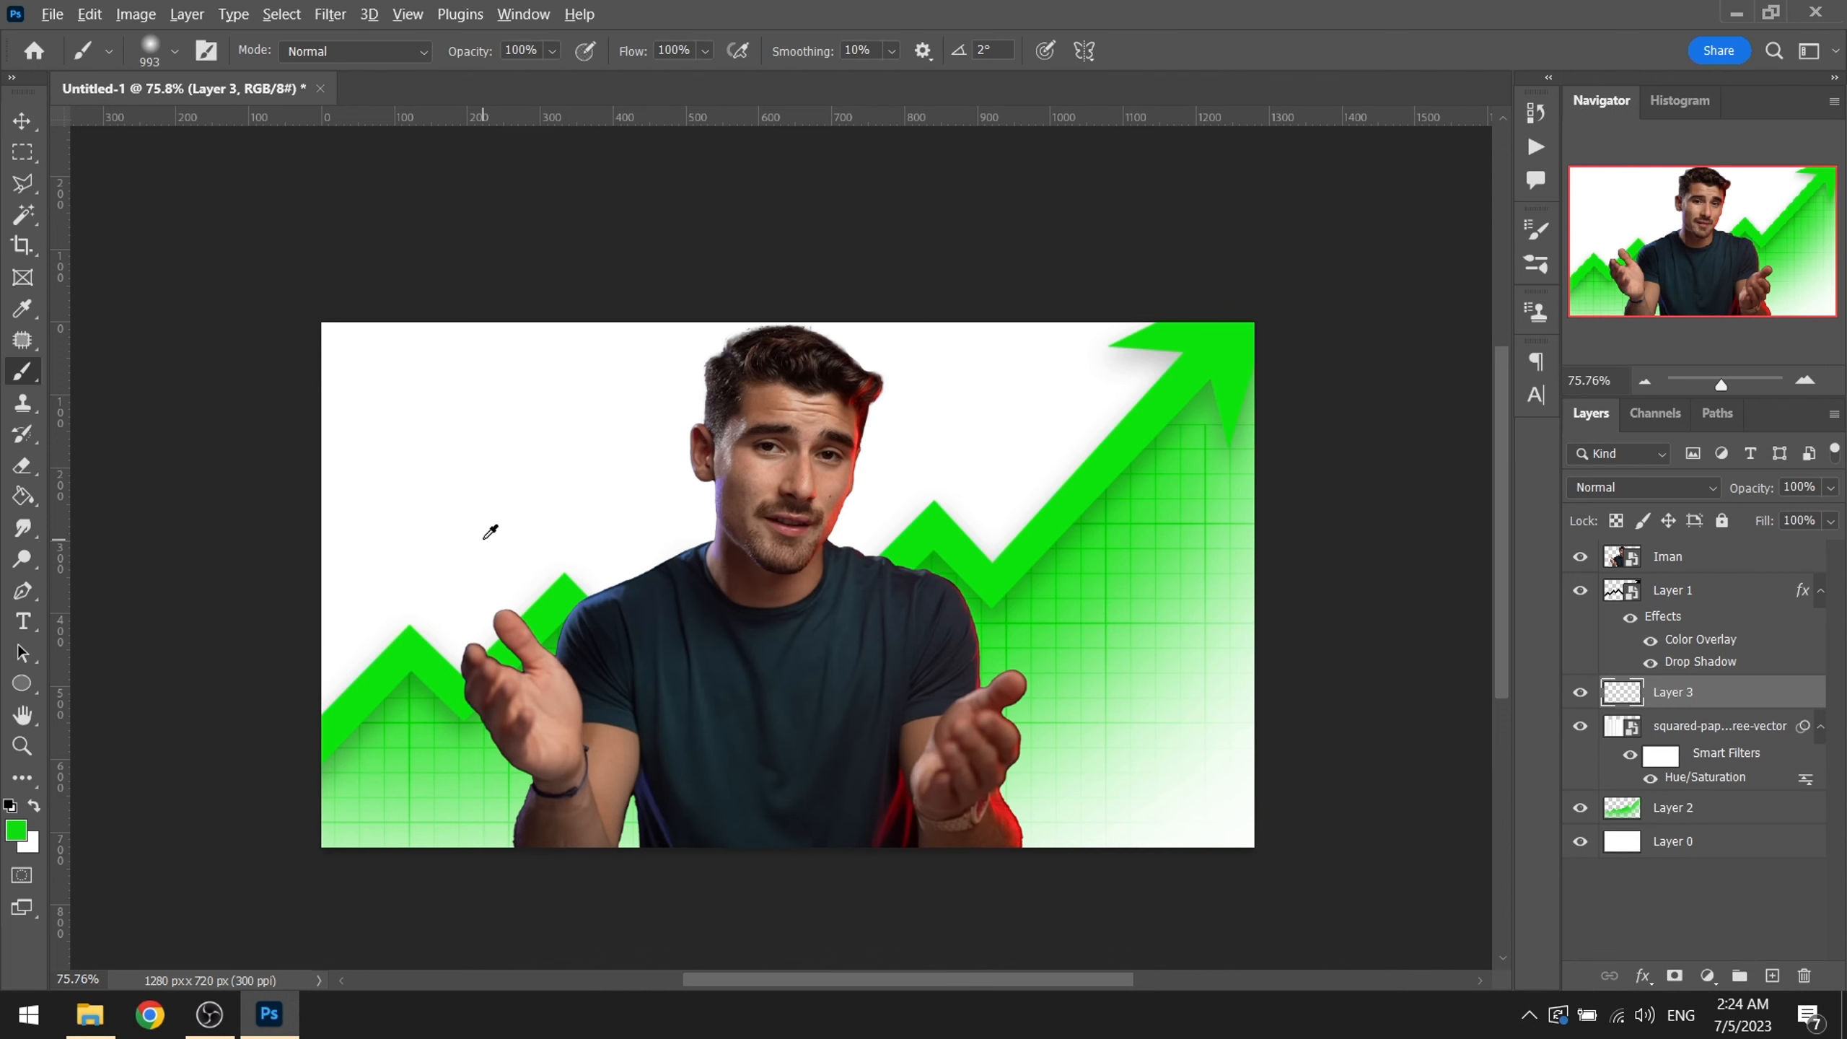
mouse_move(502, 531)
mouse_down()
mouse_move(475, 169)
mouse_move(404, 173)
mouse_up()
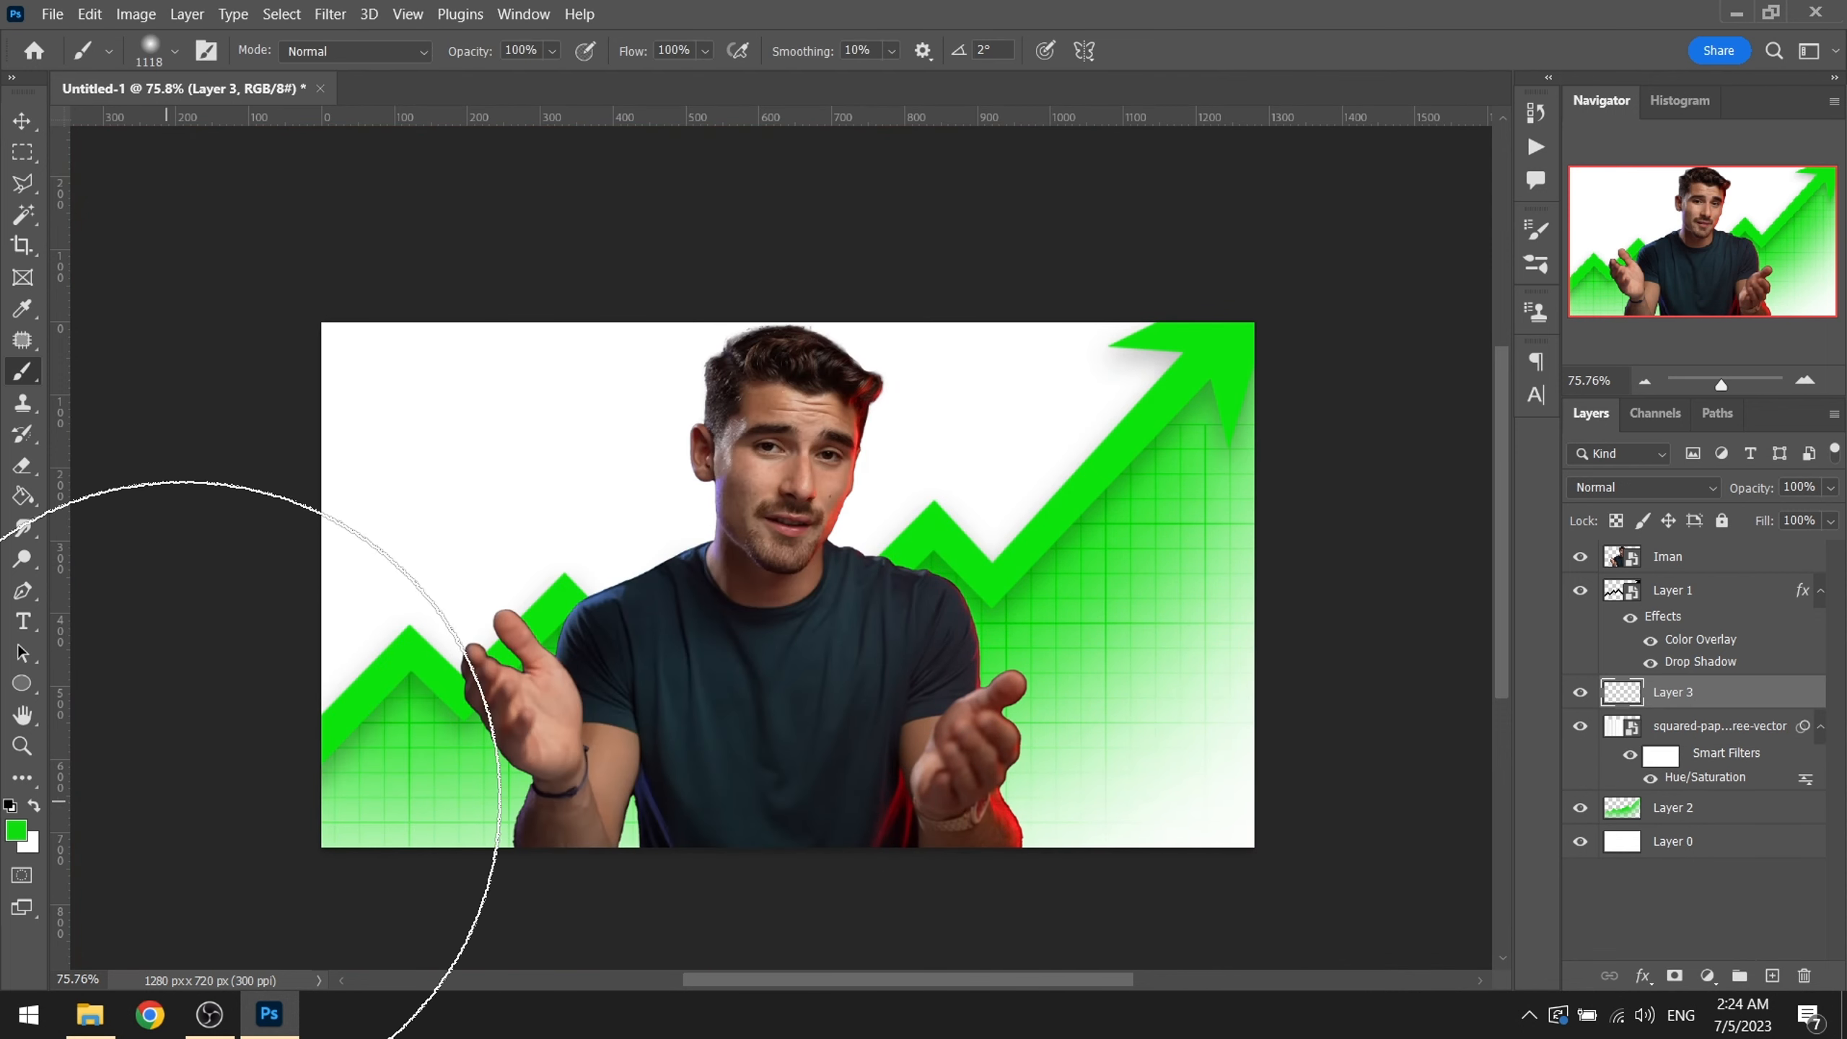
click(12, 809)
mouse_move(644, 585)
mouse_down()
mouse_move(558, 577)
mouse_move(613, 581)
mouse_up()
Step: Paint a faint dark vignette along the canvas corners by dabbing from outside the edges, undoing unwanted dabs
scroll(553, 561, down, 5)
click(306, 231)
click(187, 359)
key(ctrl+z)
scroll(571, 183, down, 3)
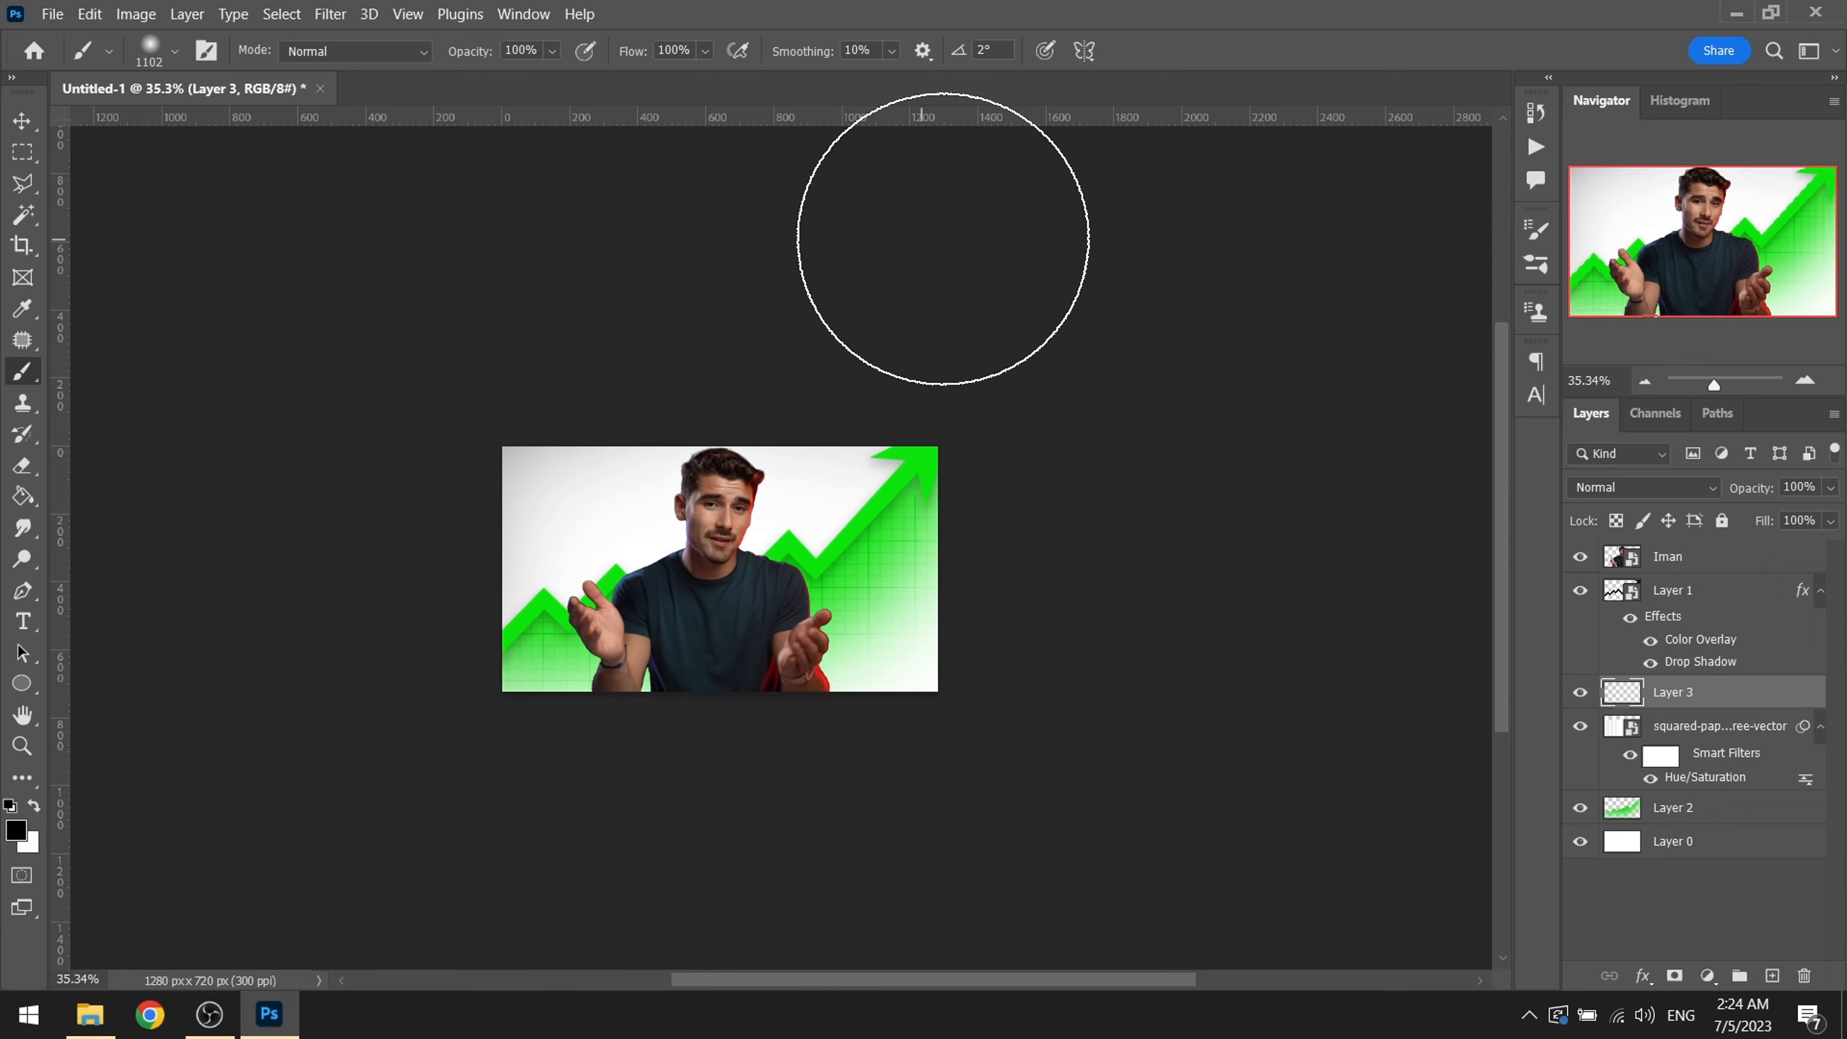
click(1014, 796)
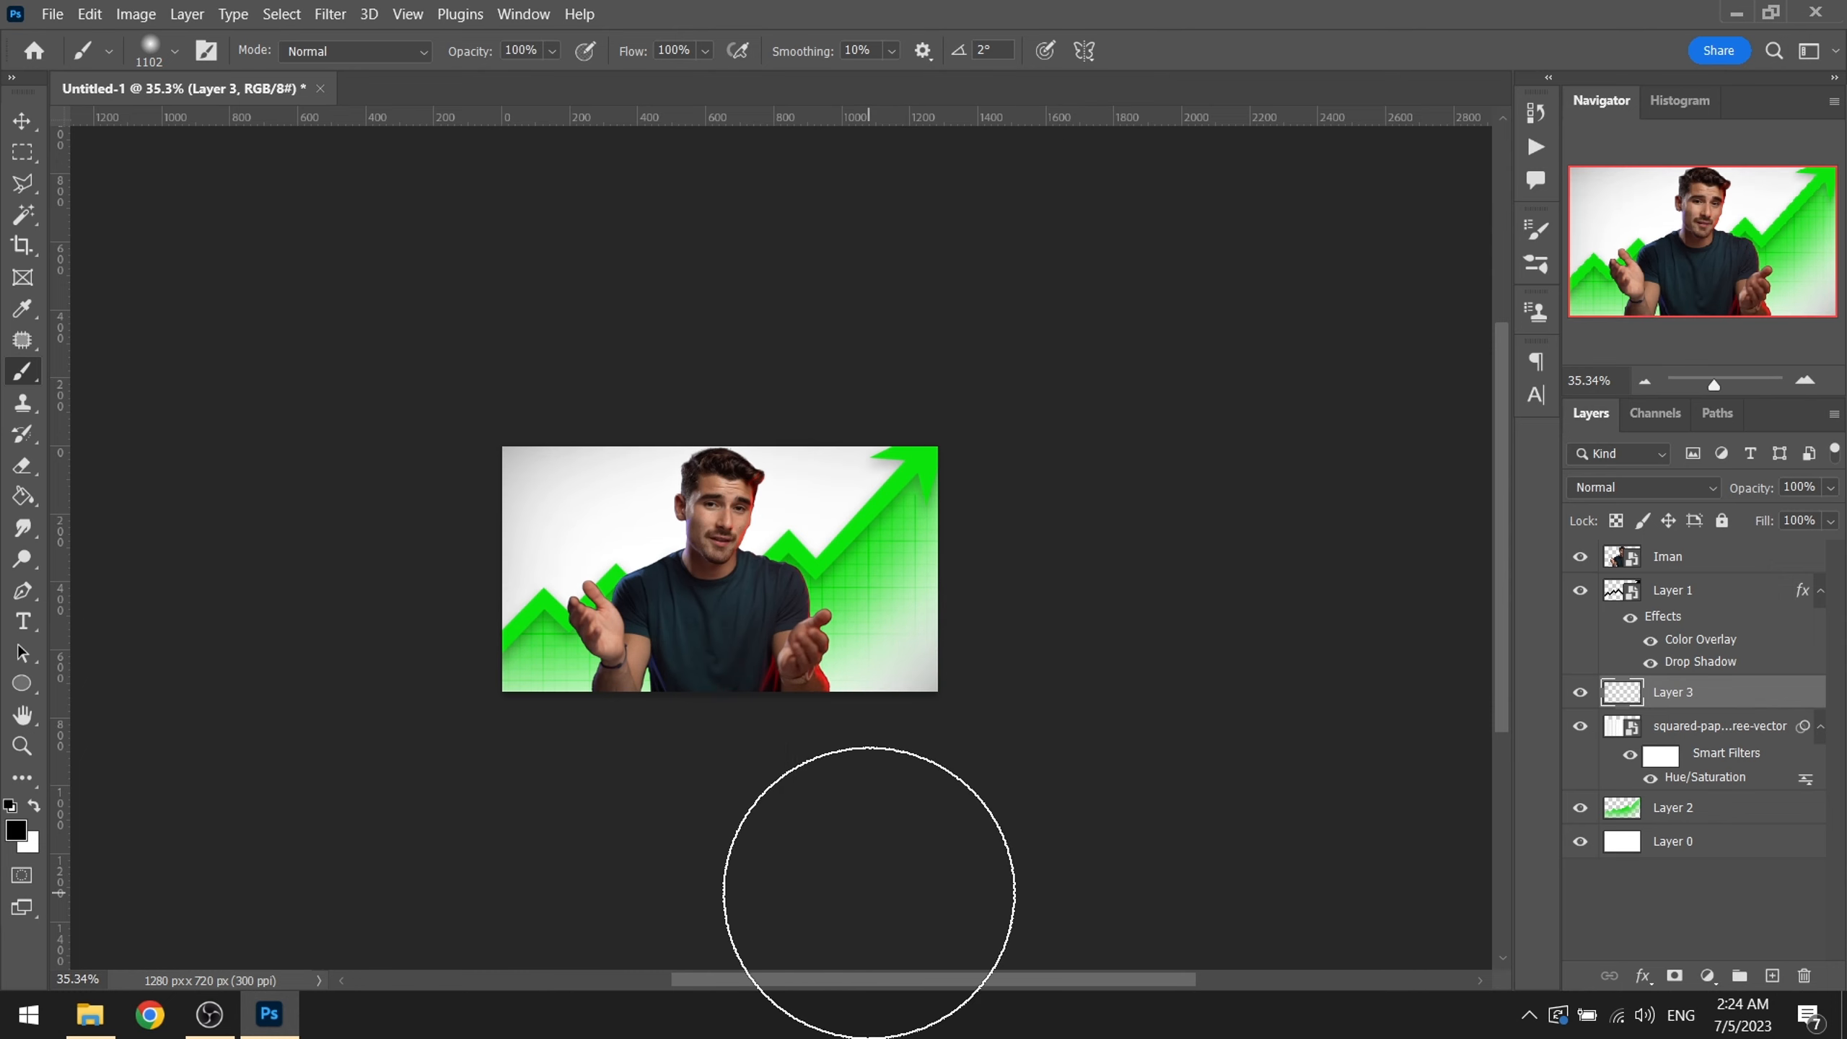
key(ctrl+z)
scroll(813, 633, up, 8)
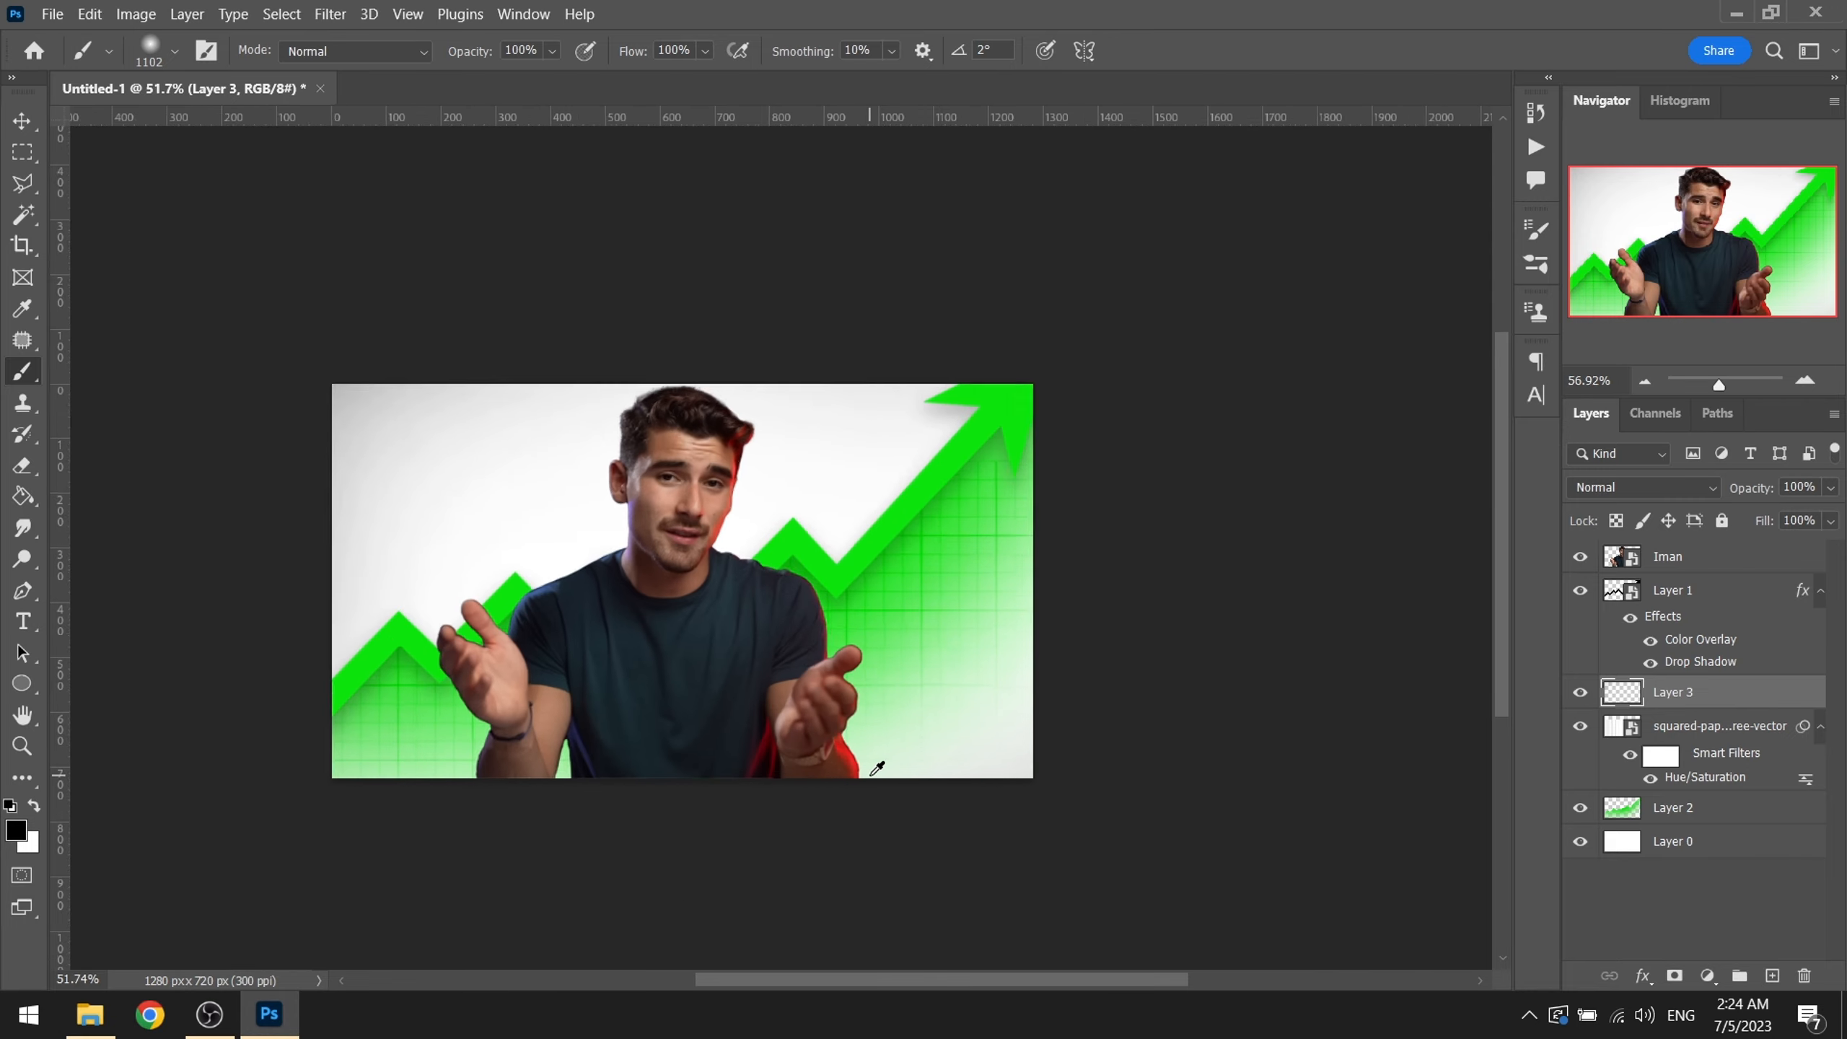
Step: Reduce the opacity of the vignette on Layer 3 to 75%
drag(720, 661, 907, 725)
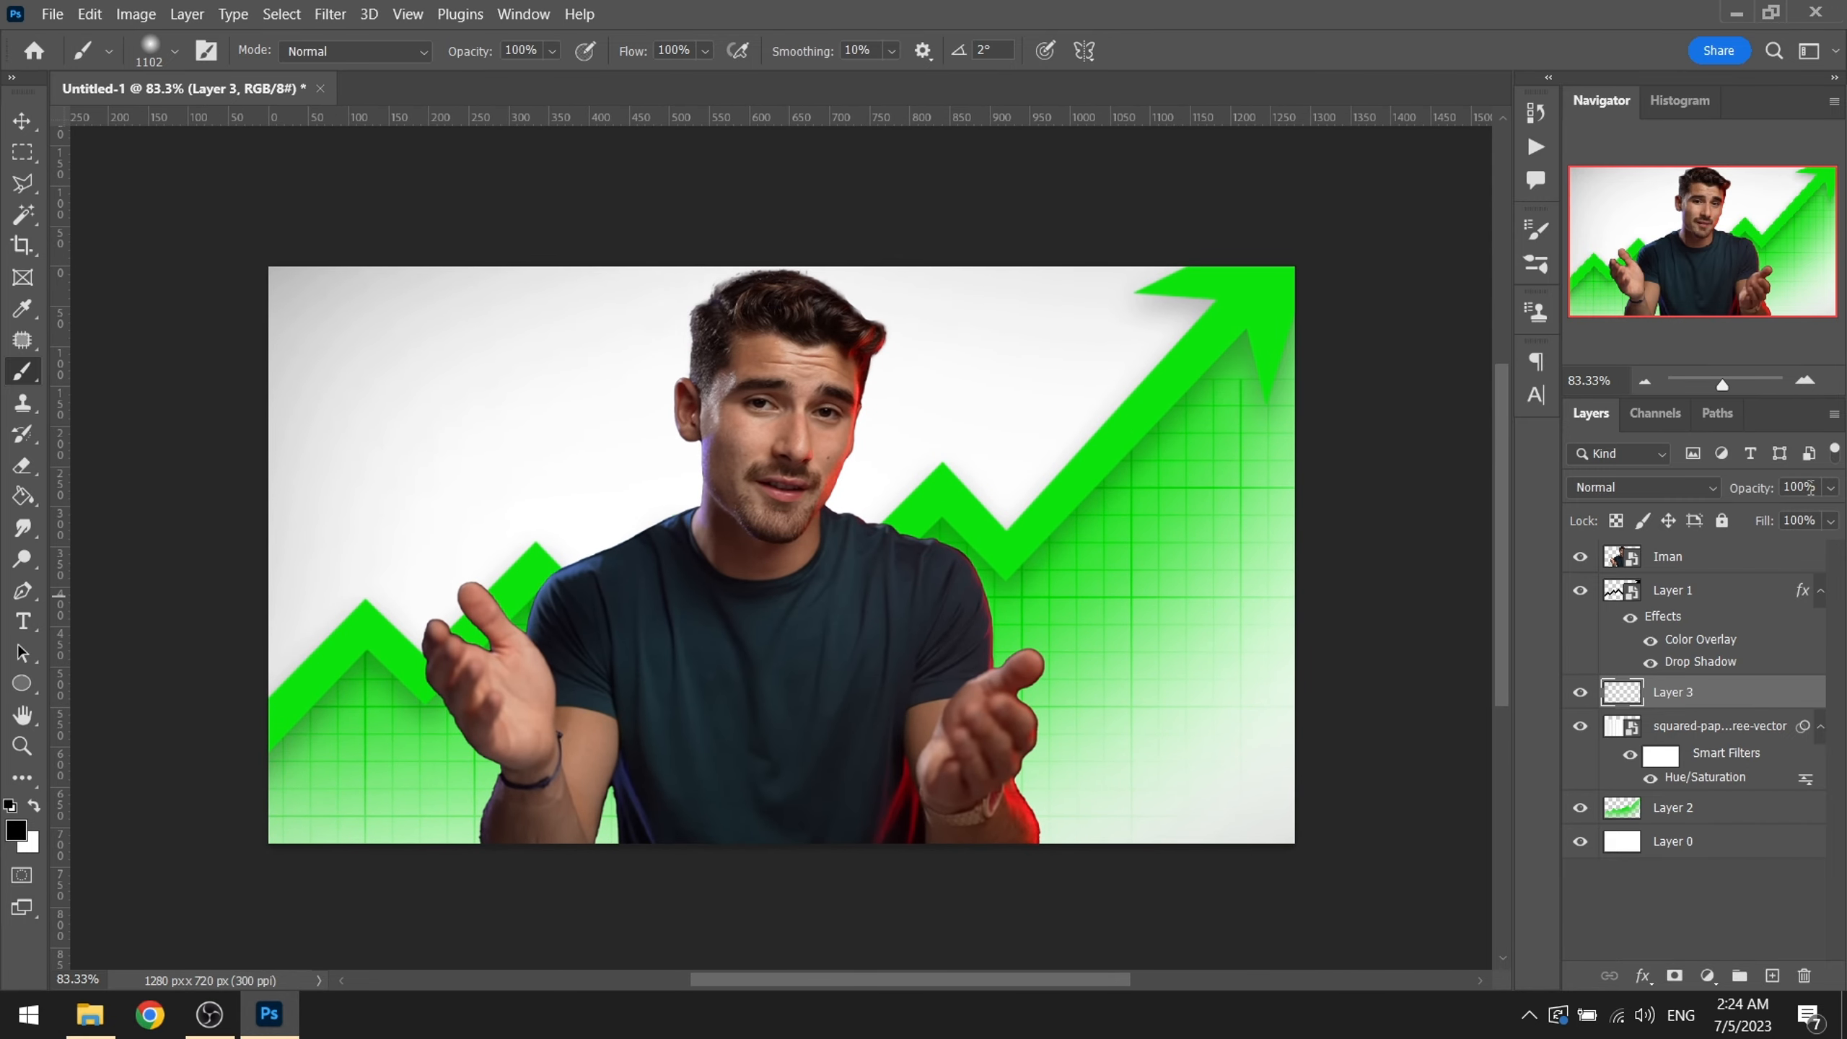
text(75)
key(Return)
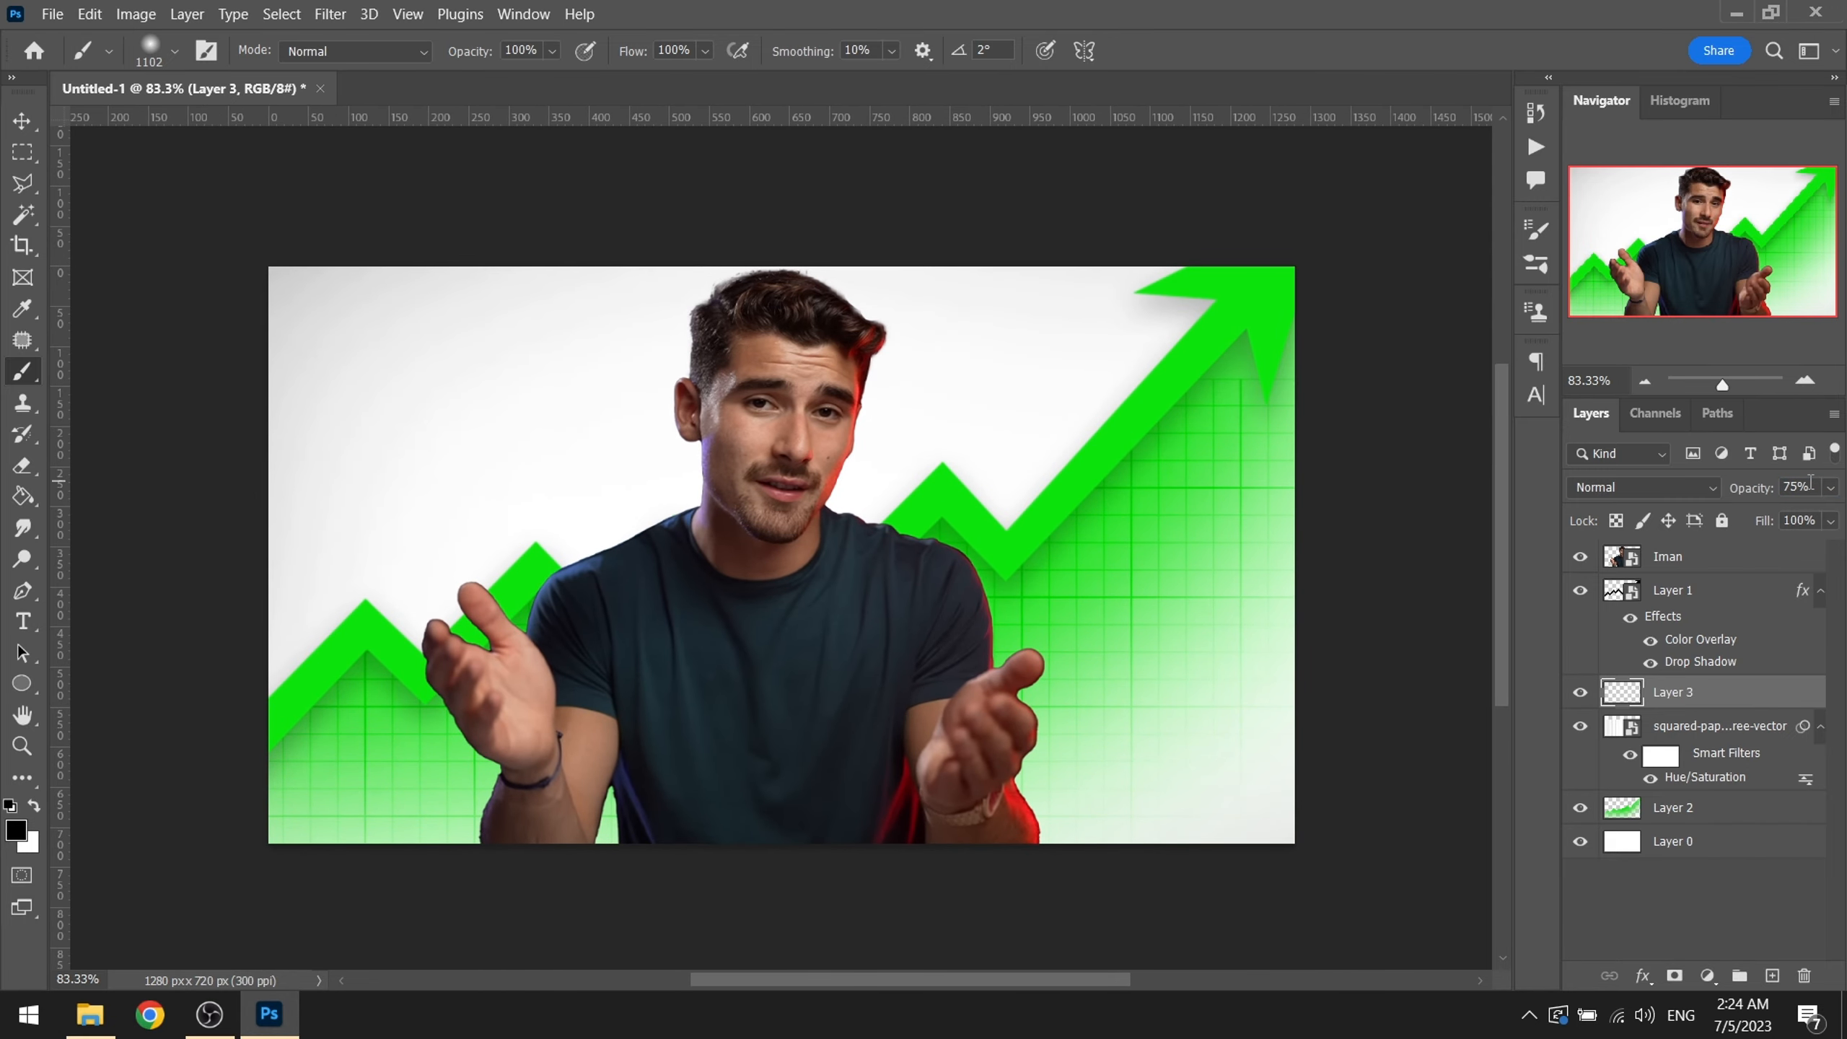
Step: In Camera Raw on the man's layer, set Exposure +0.50, Contrast +20, Highlights -19, Shadows +35, Whites +20, Blacks +27, Texture +18, Clarity +17, Vibrance +17
drag(1063, 584, 1052, 585)
click(1680, 554)
key(v)
drag(837, 549, 846, 549)
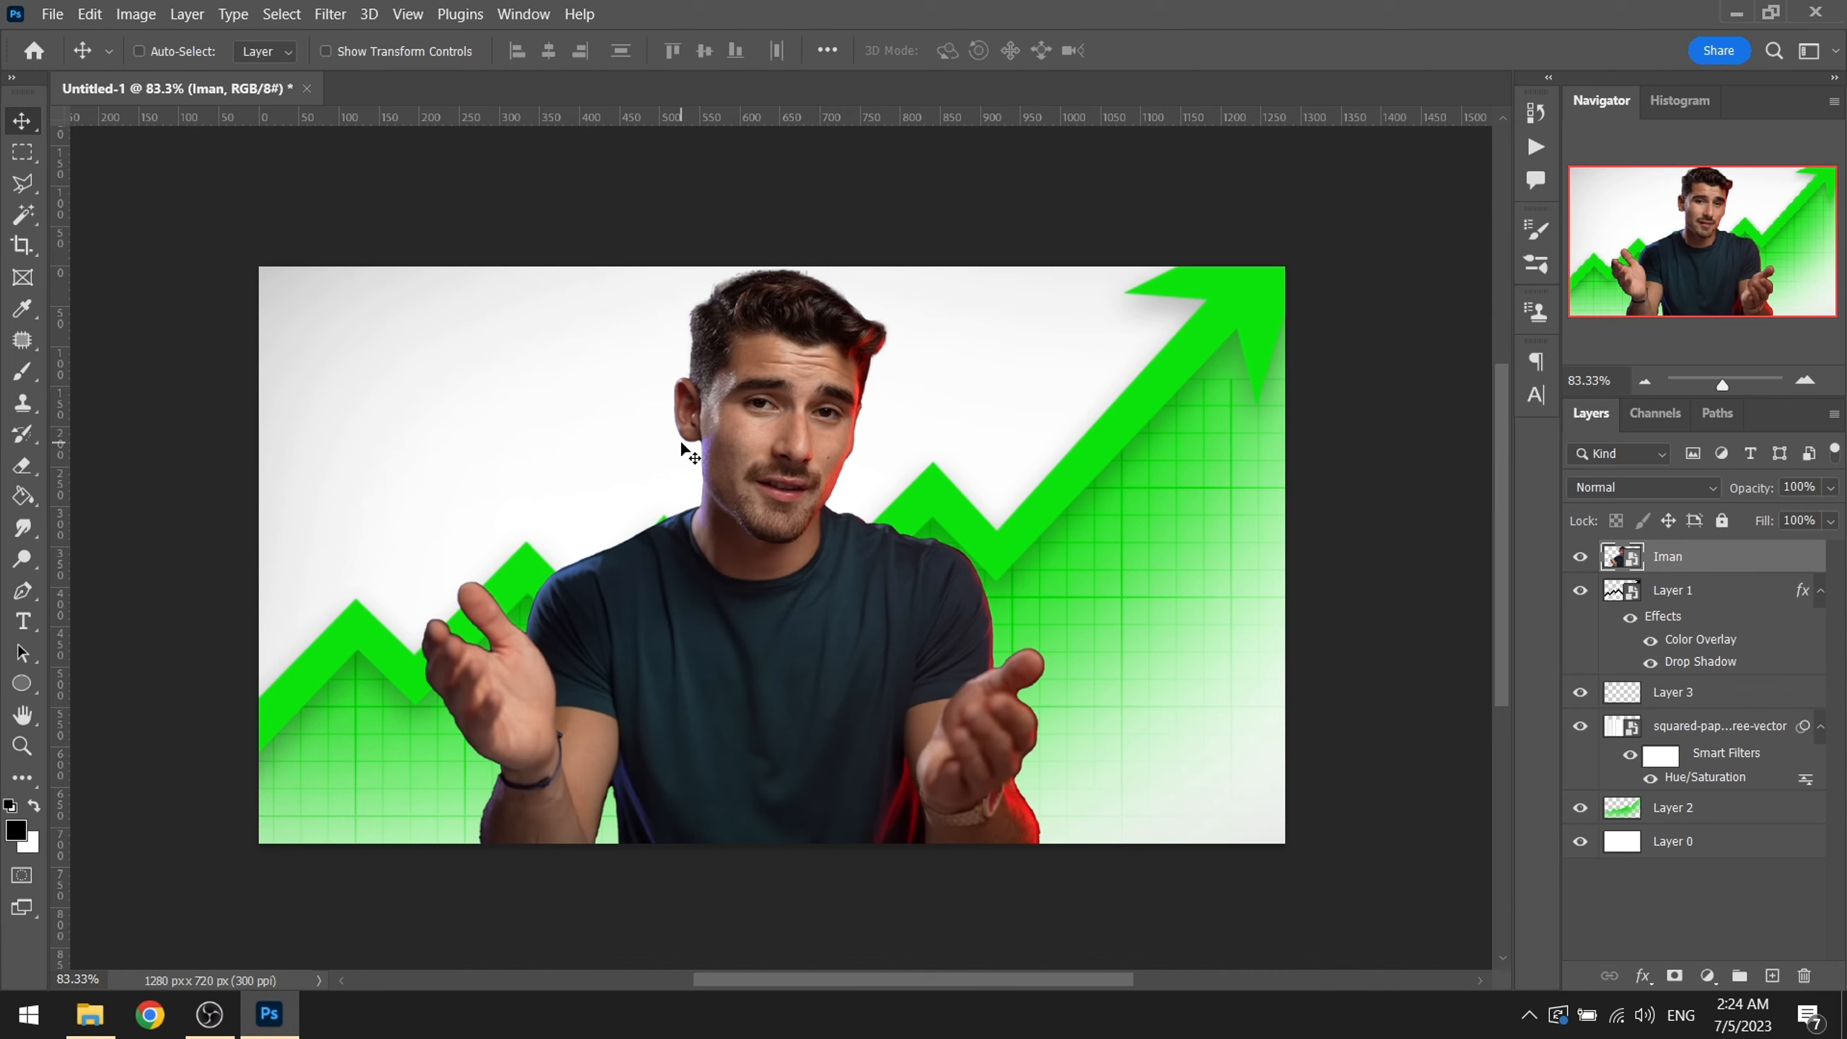
click(330, 14)
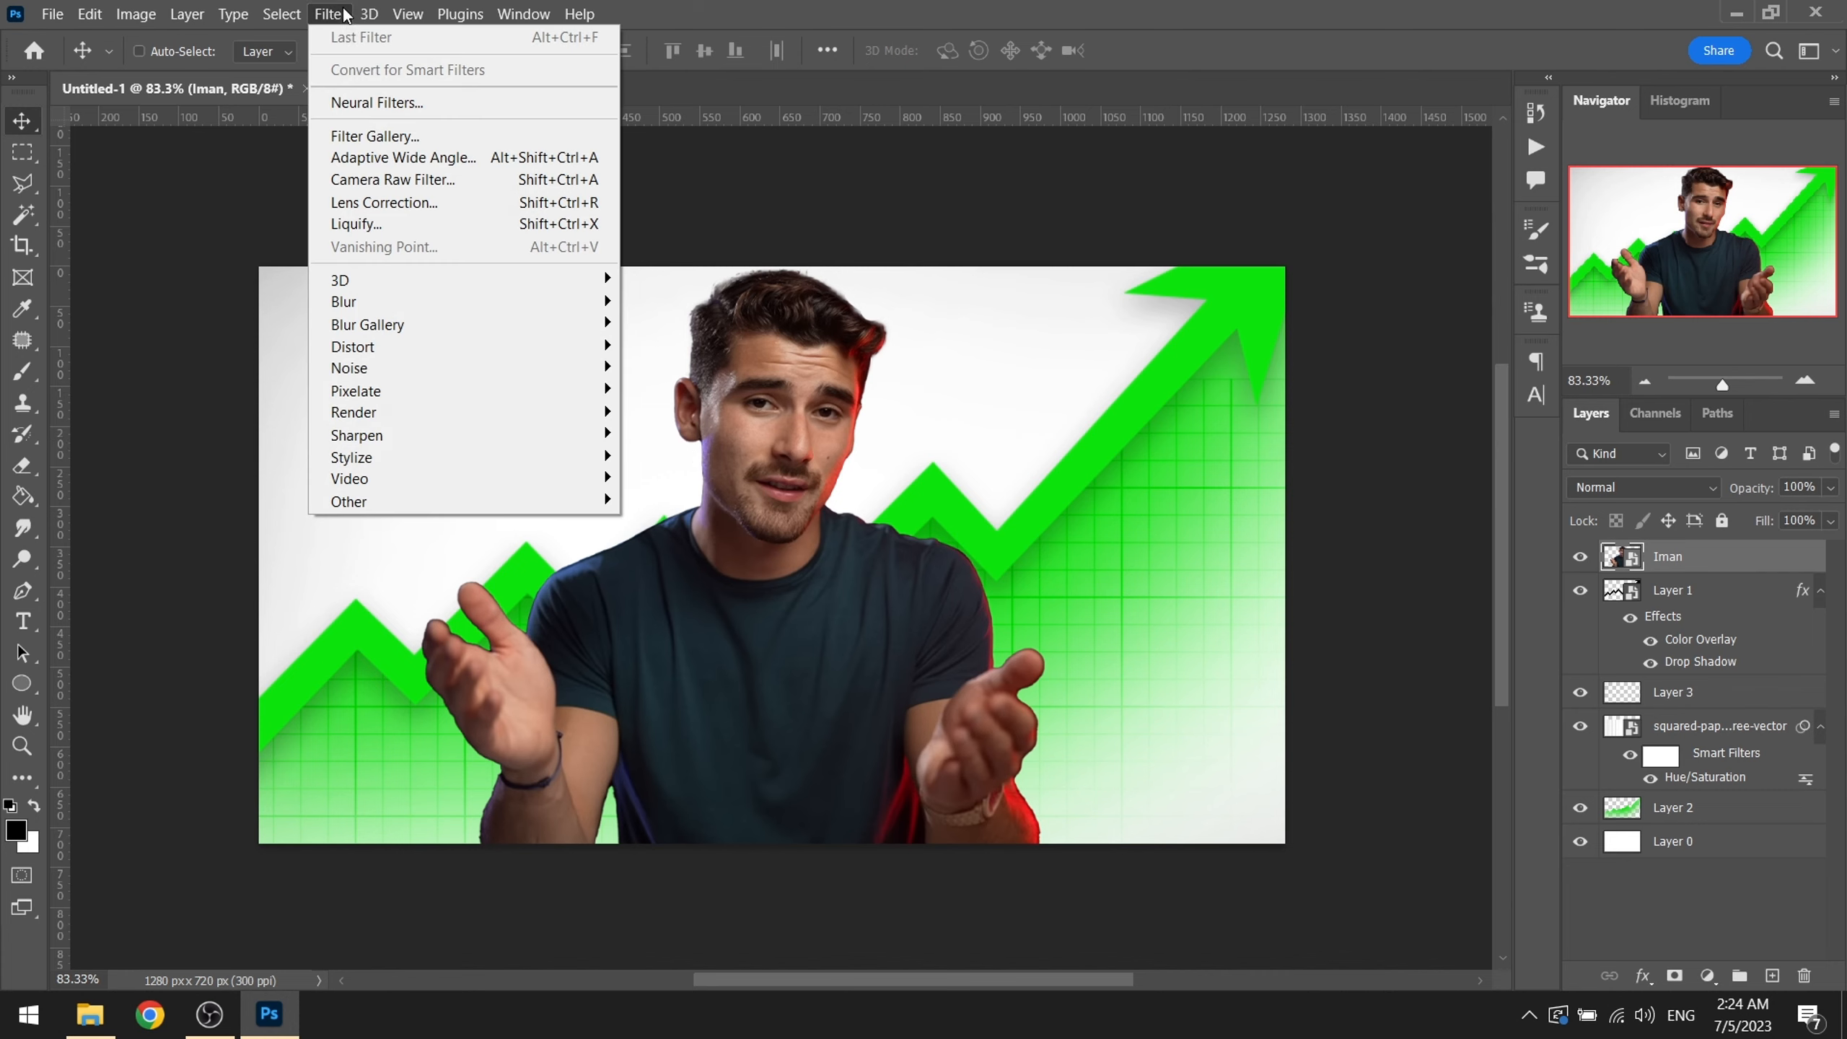
click(392, 181)
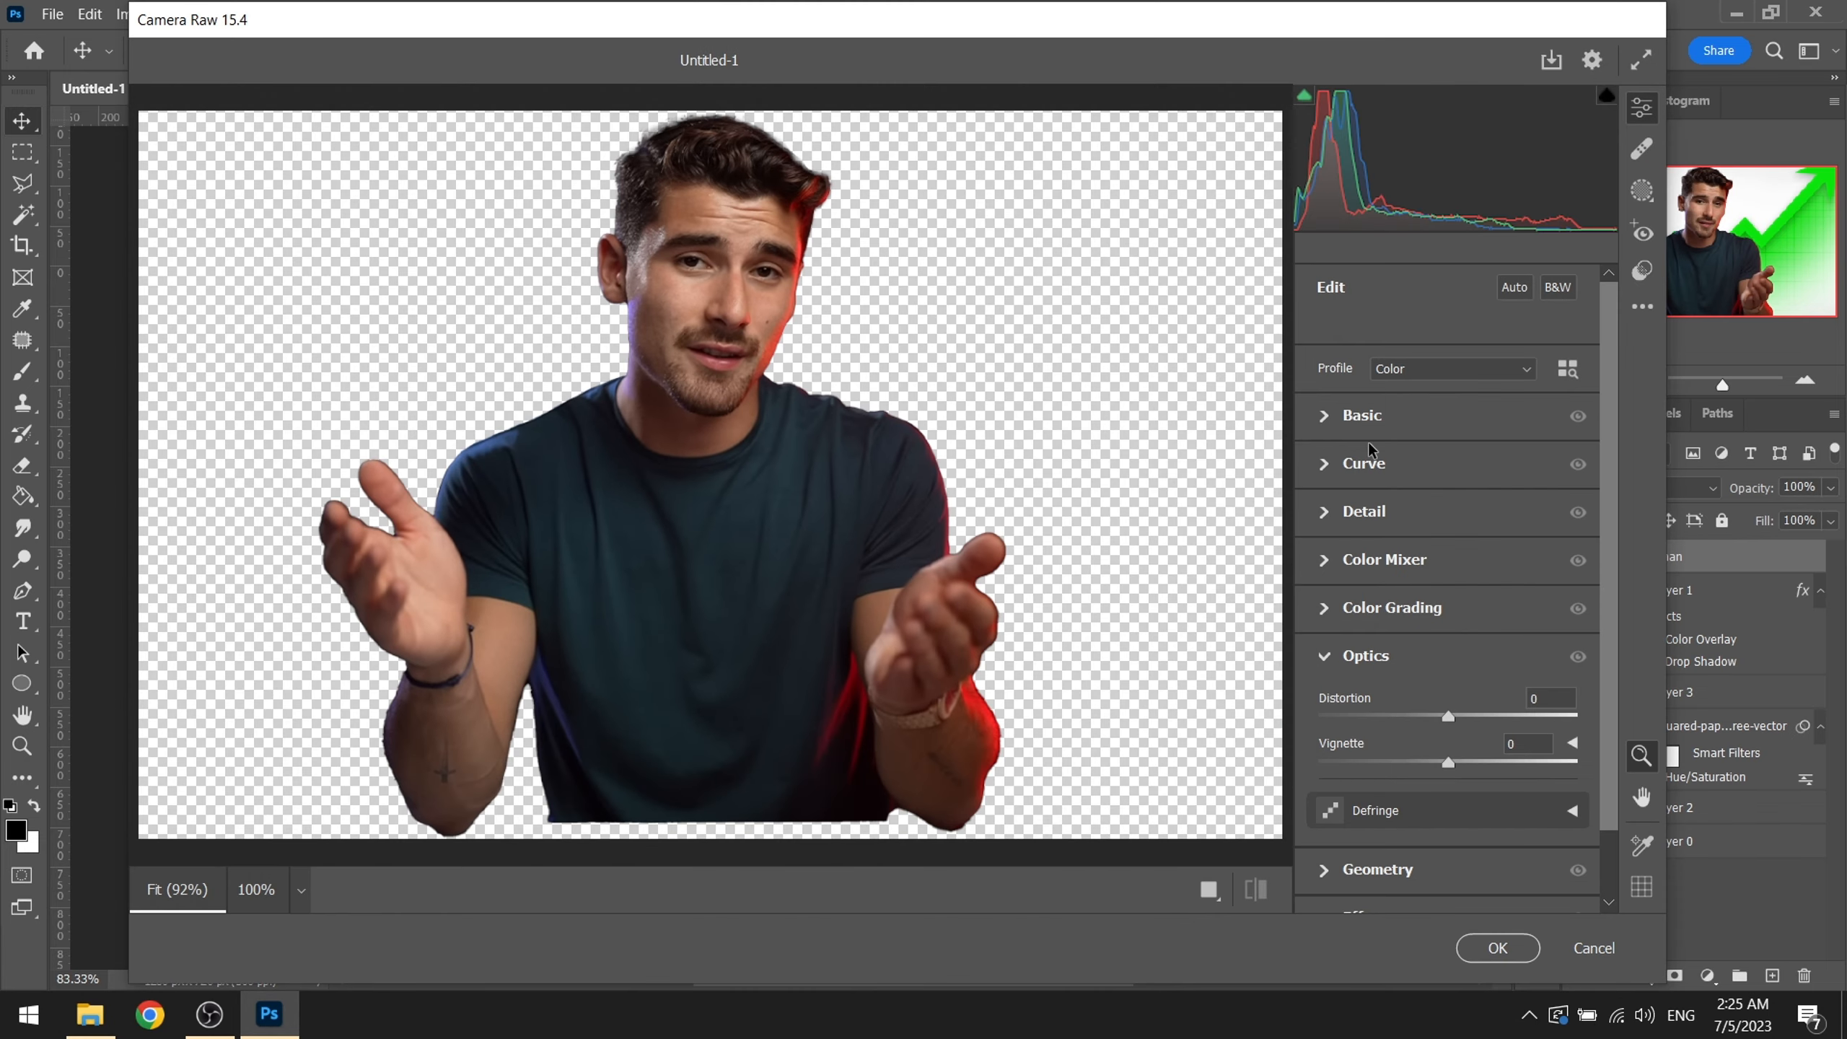
click(1366, 461)
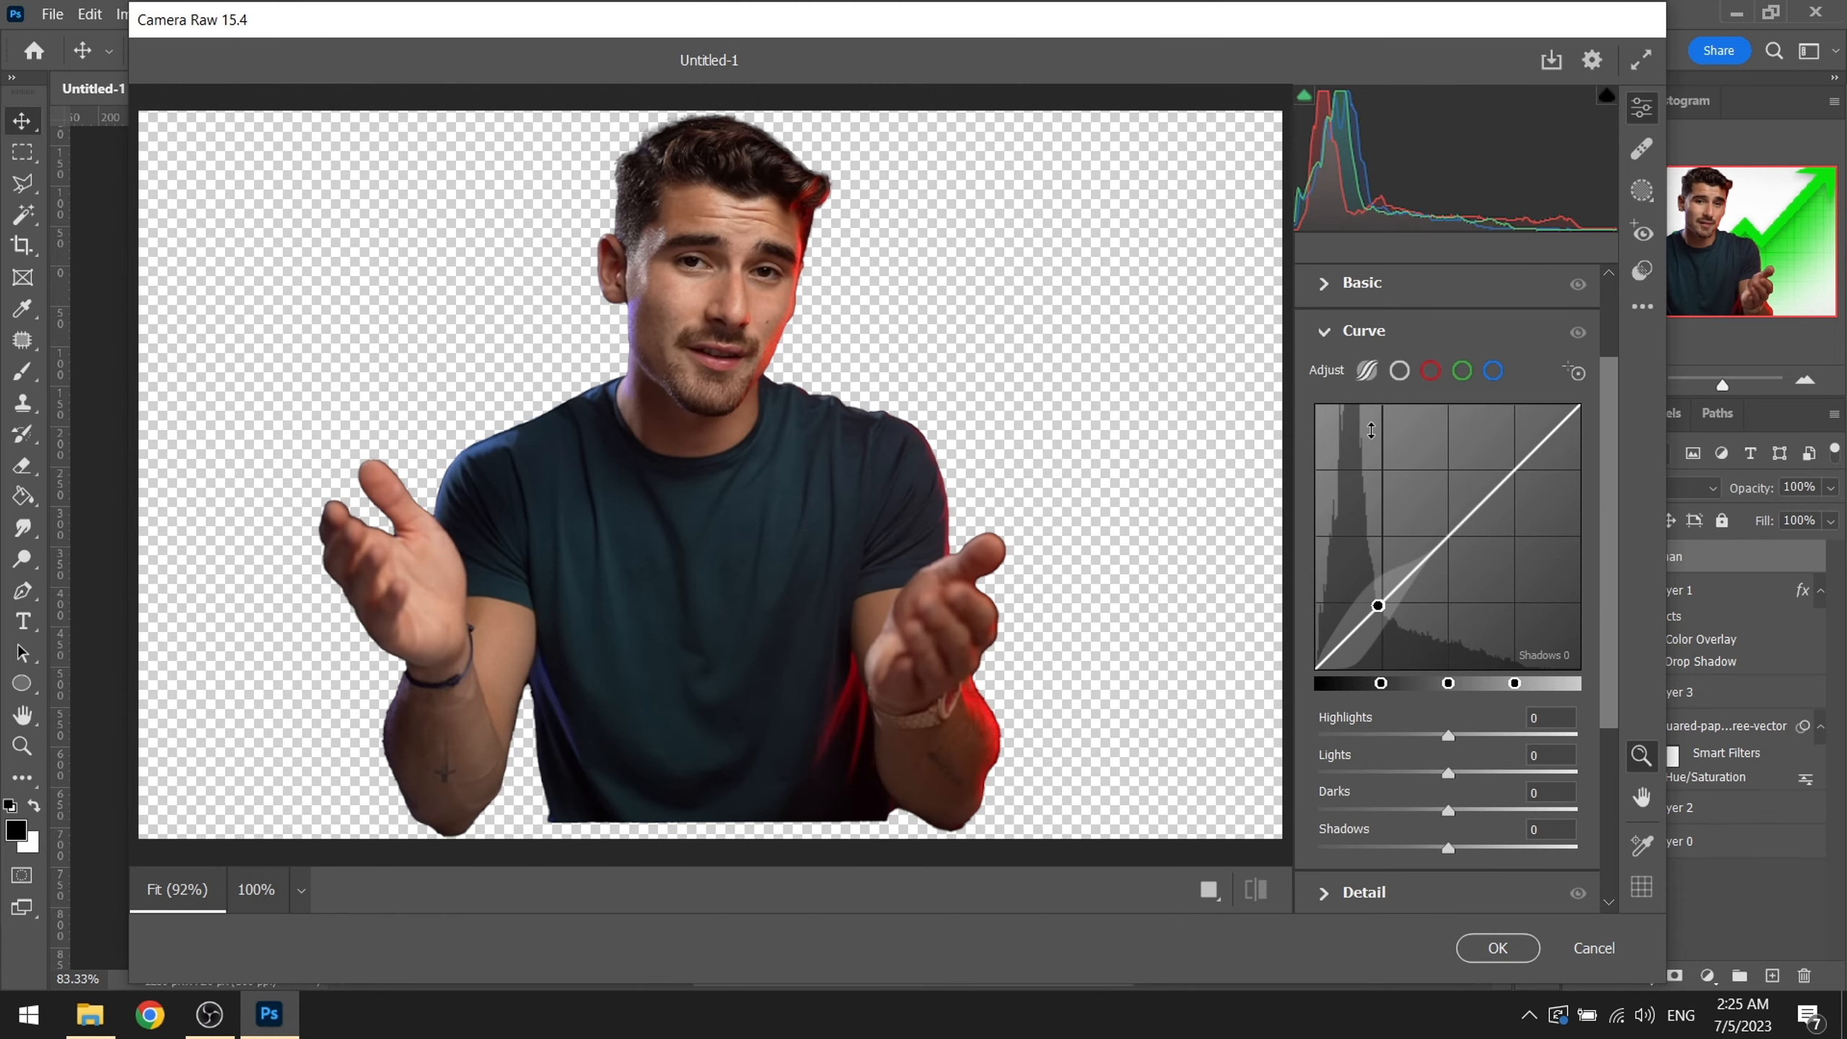
click(1363, 283)
drag(1448, 518, 1464, 482)
click(1448, 480)
drag(1448, 553, 1470, 719)
scroll(1443, 683, down, 3)
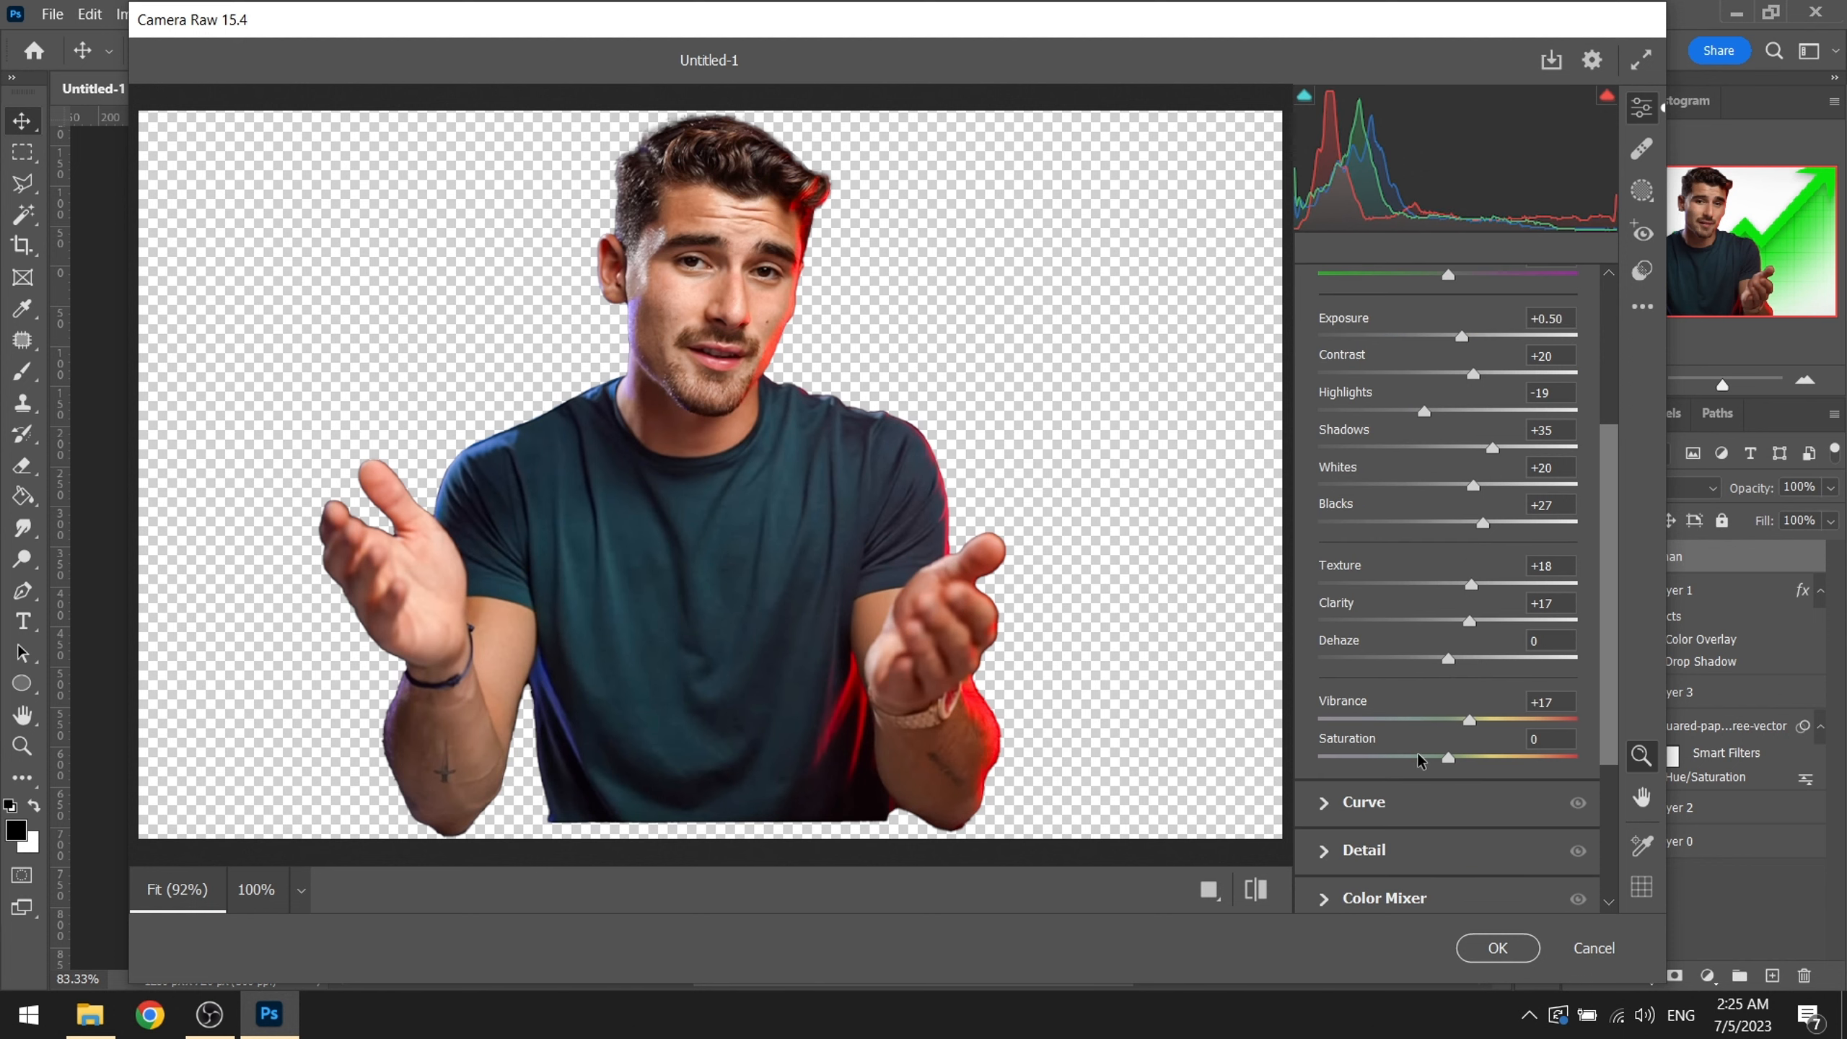
Step: Set the man's Sharpening to 45, add Noise Reduction and Color Noise Reduction, and apply the Camera Raw filter
scroll(1418, 761, down, 5)
click(1360, 611)
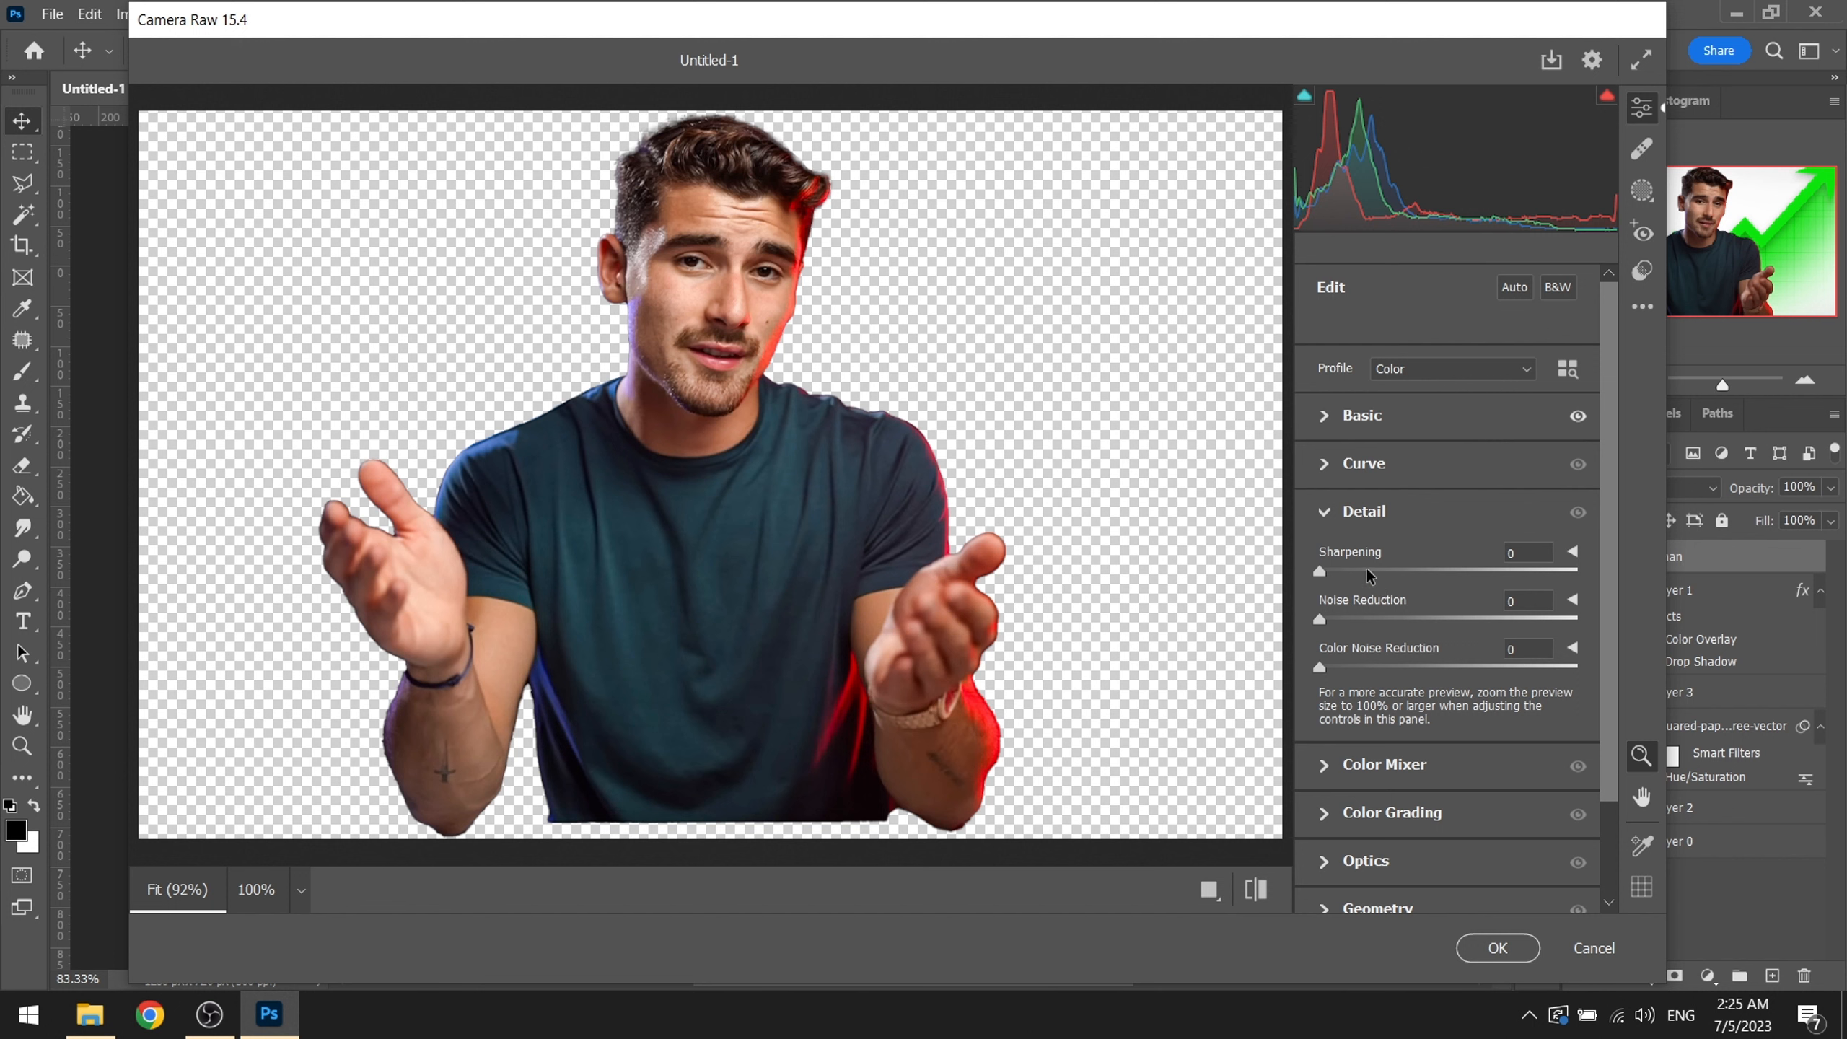
drag(1367, 571, 1400, 573)
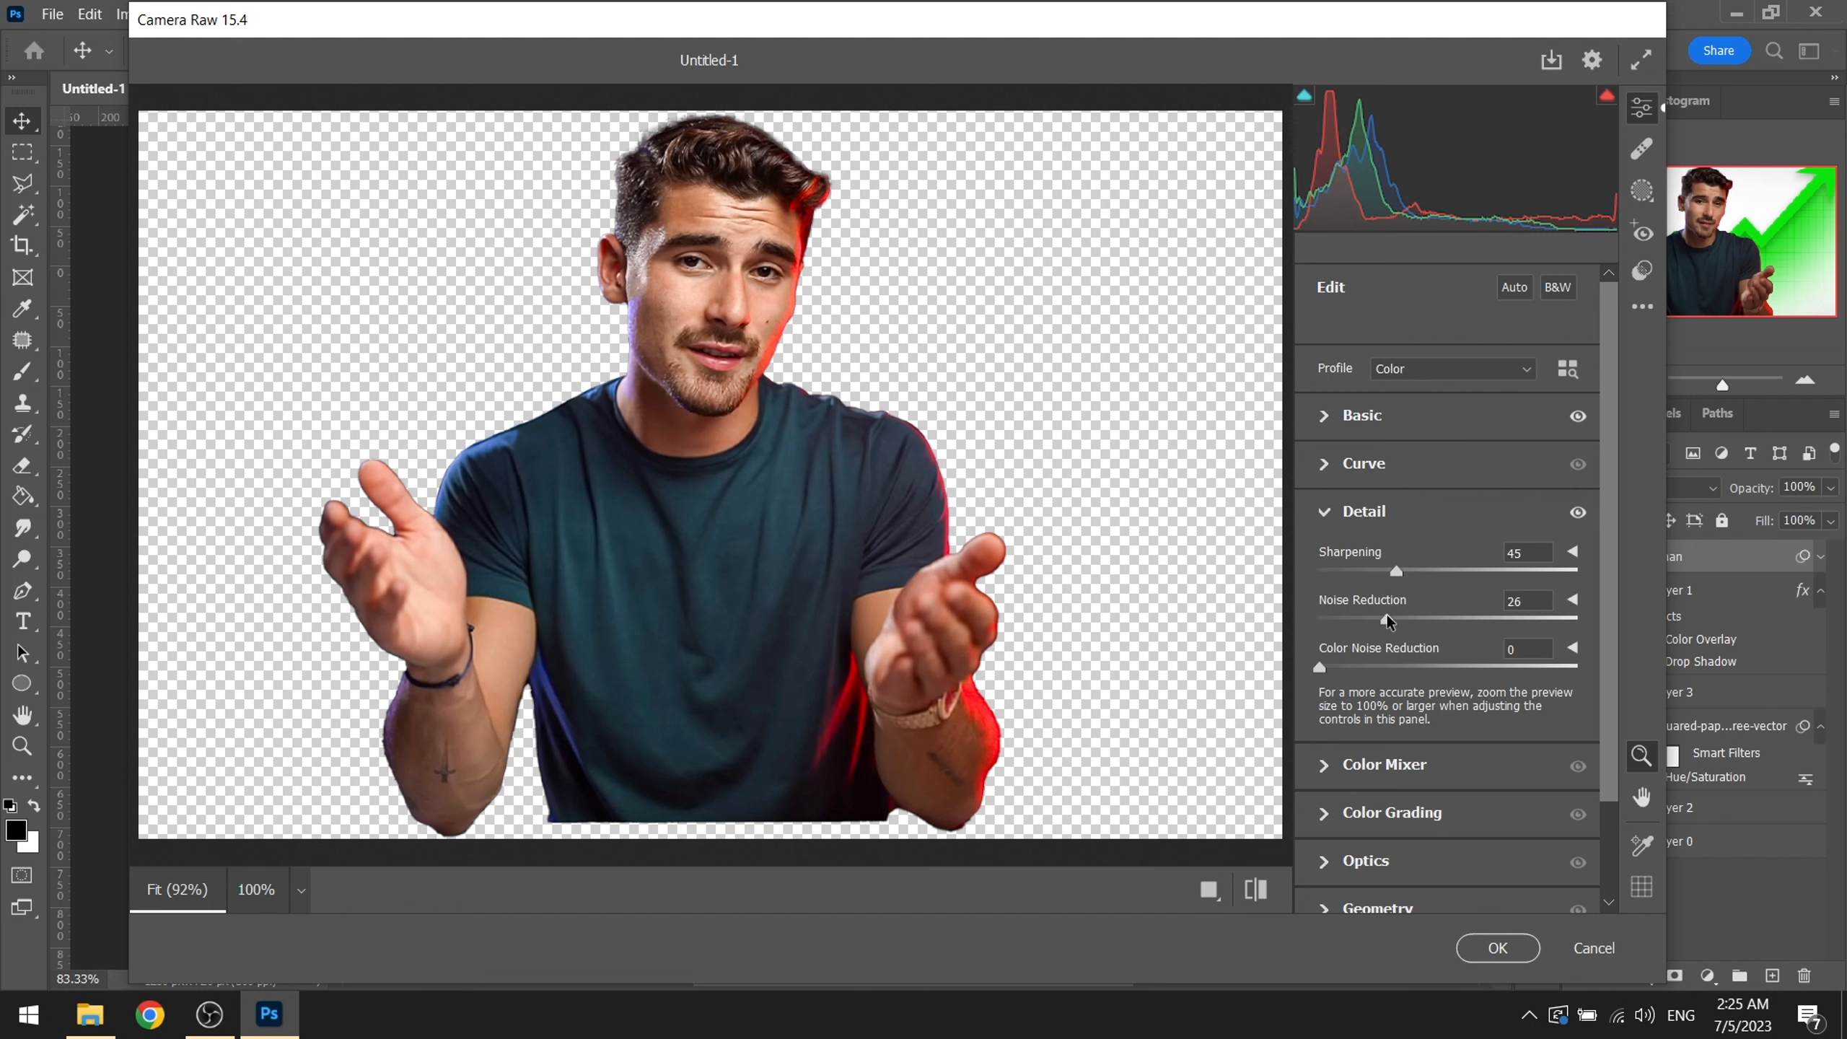
drag(1368, 617, 1357, 670)
click(1352, 412)
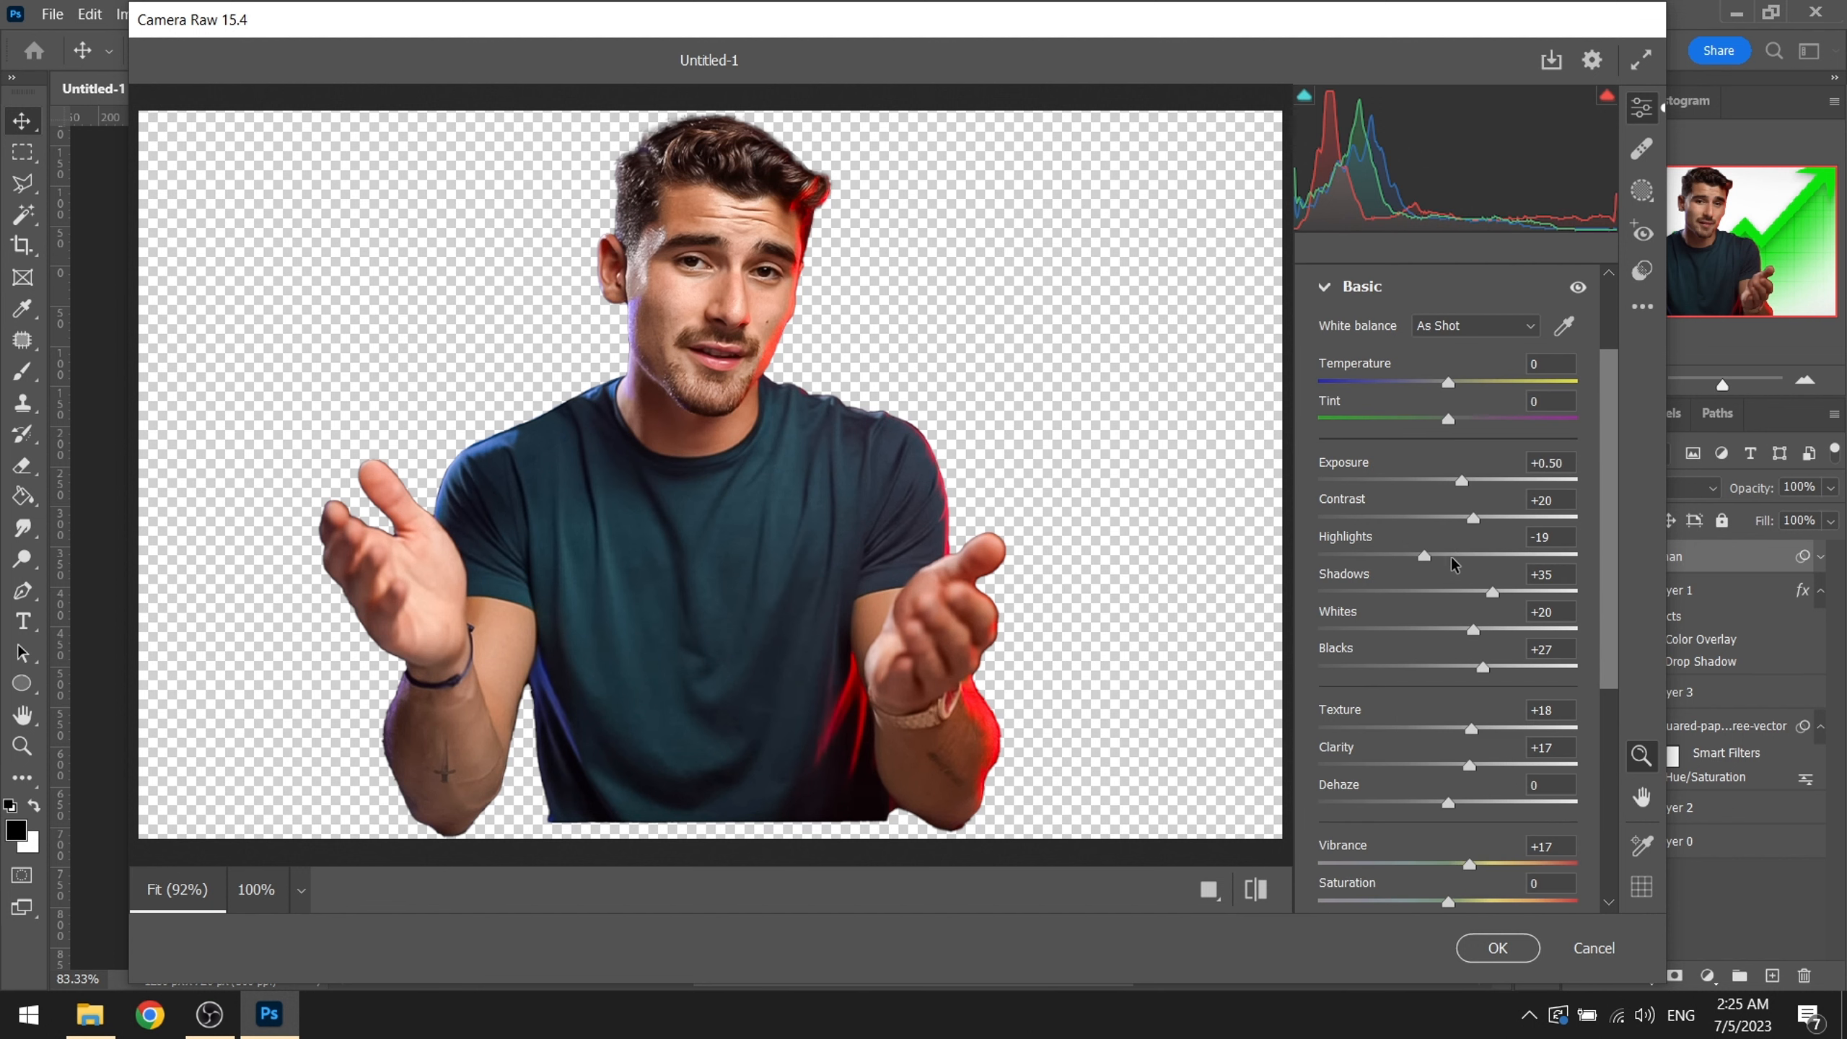
click(1498, 947)
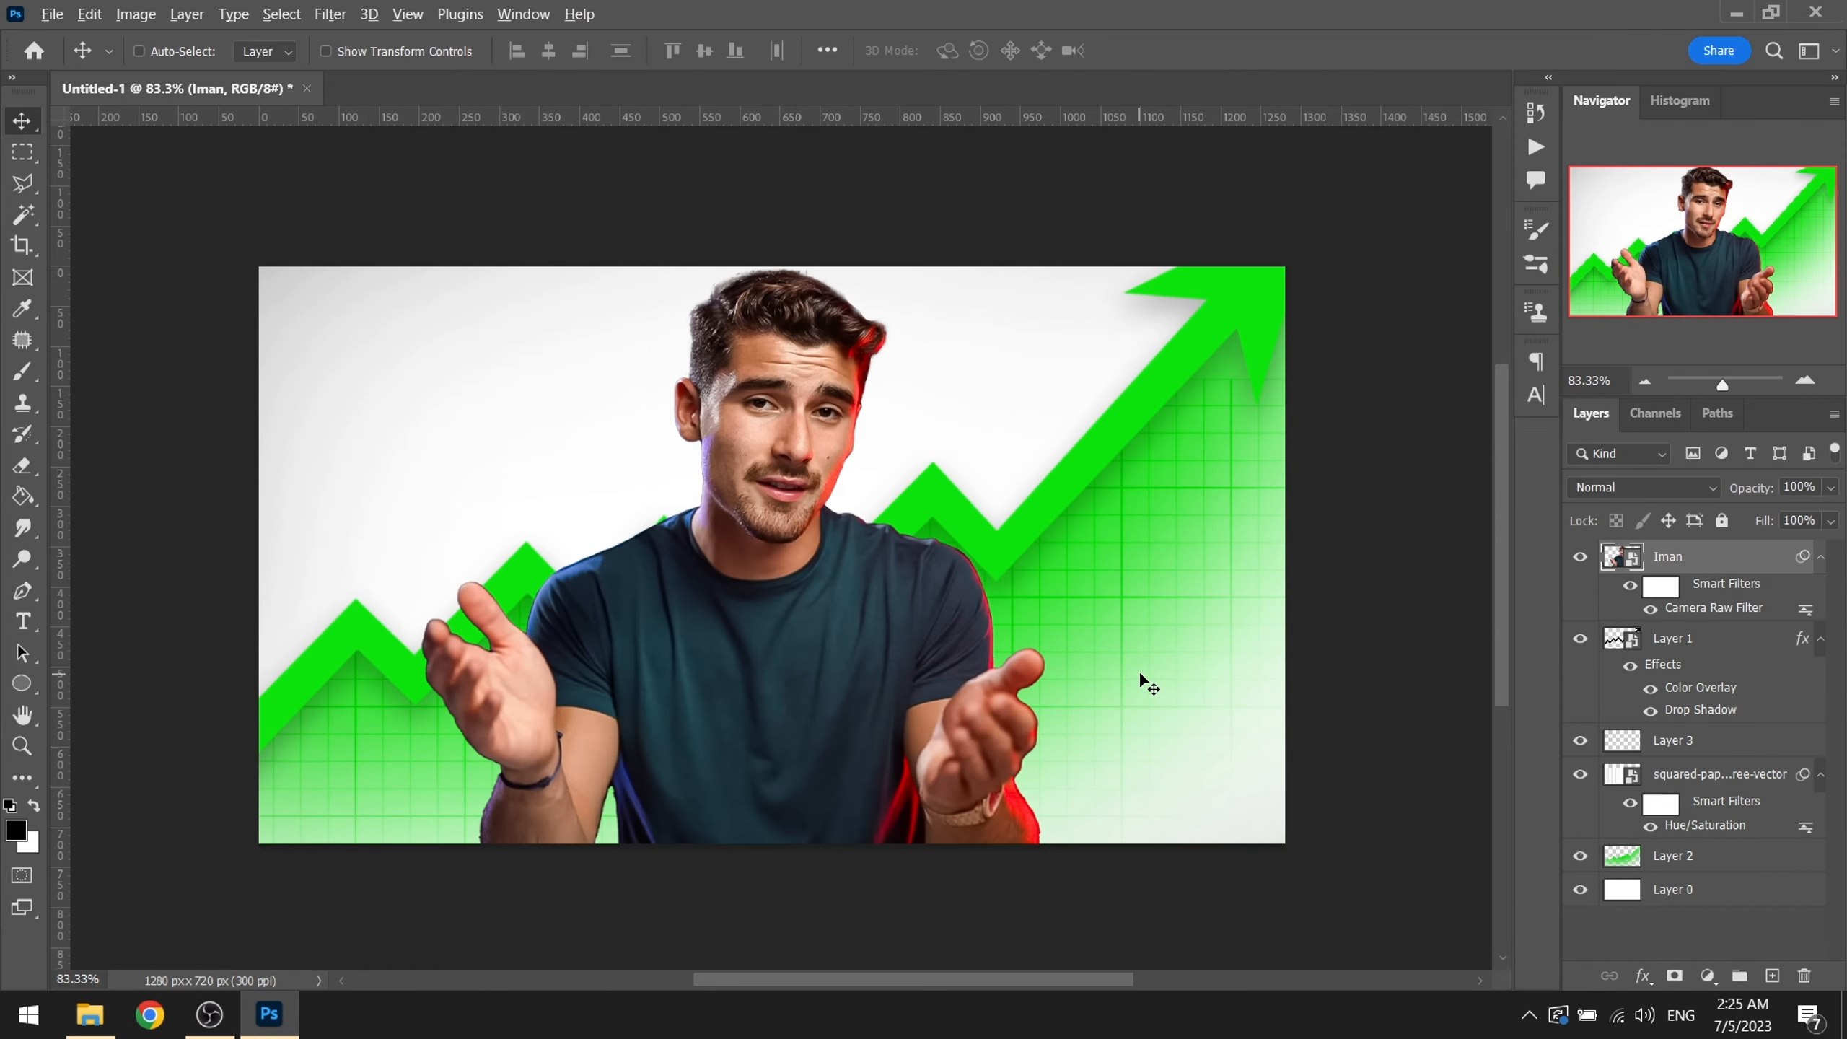
Step: Add a new layer directly above Layer 1, behind the man, and switch to the Brush tool
scroll(1143, 681, down, 3)
scroll(1143, 681, down, 1)
click(1687, 639)
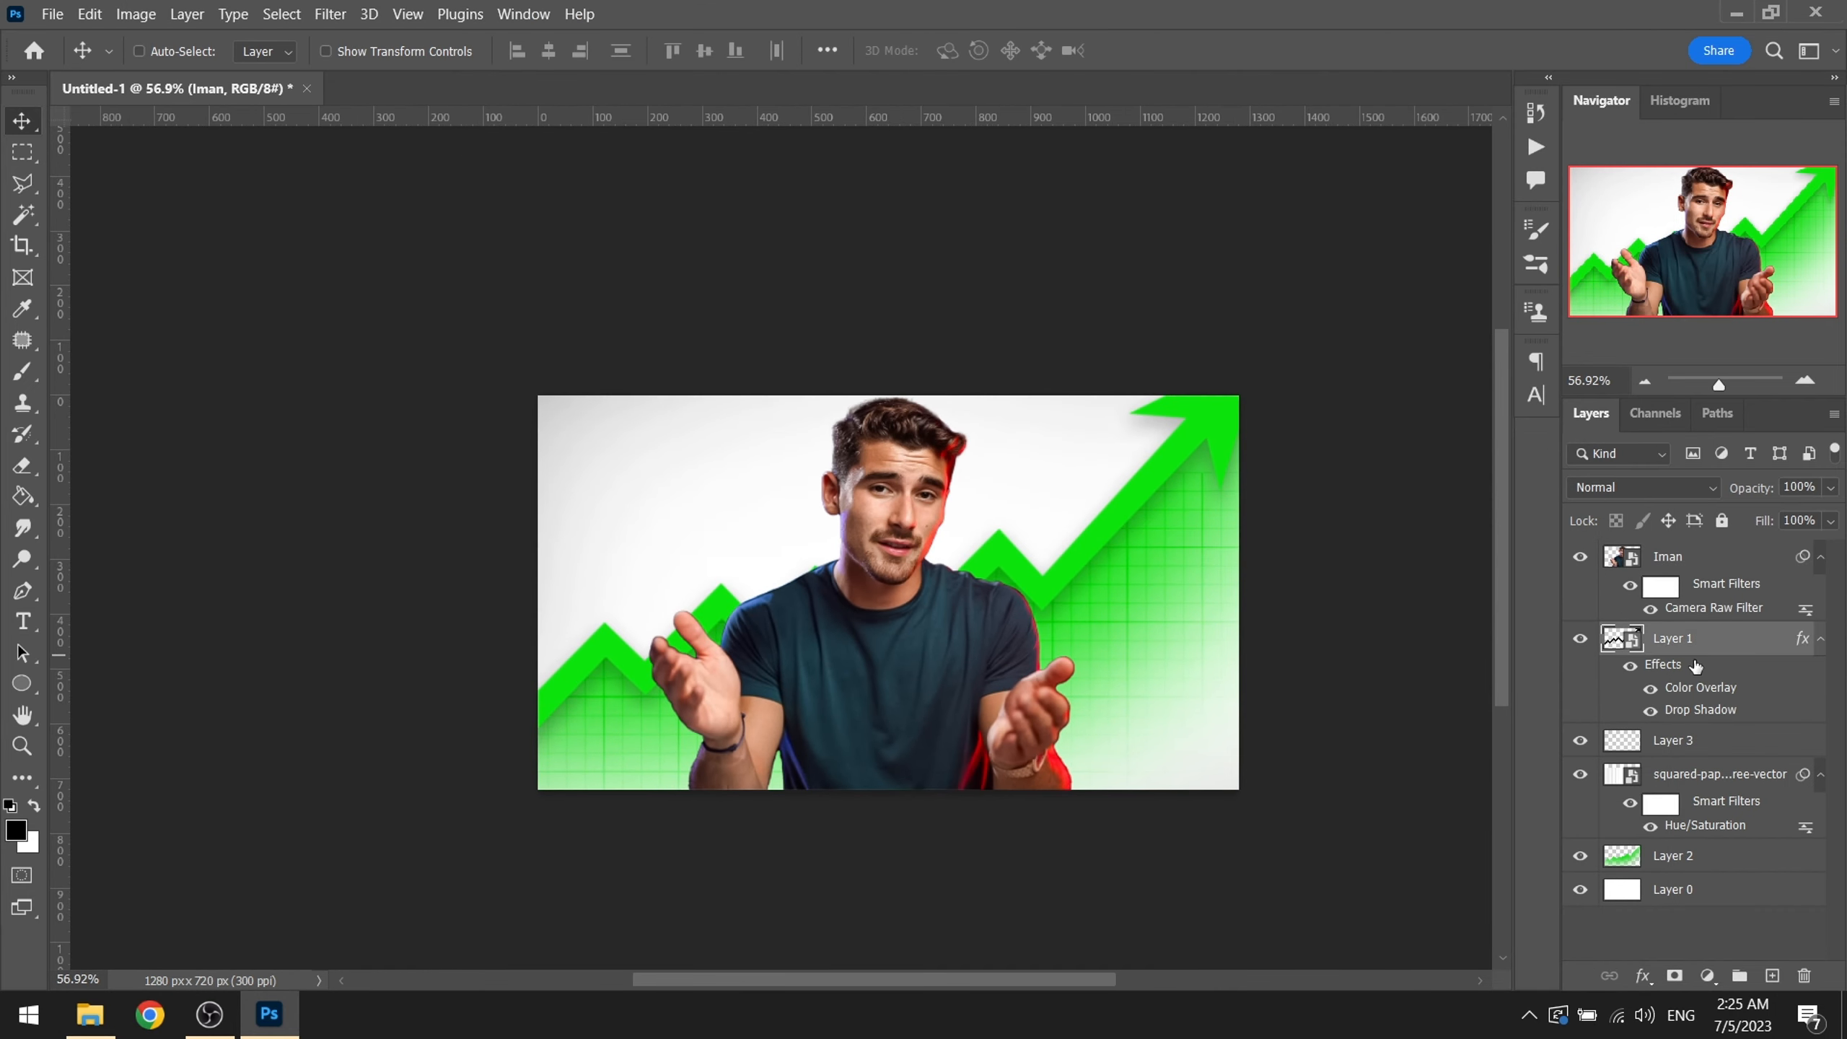
click(1772, 976)
key(b)
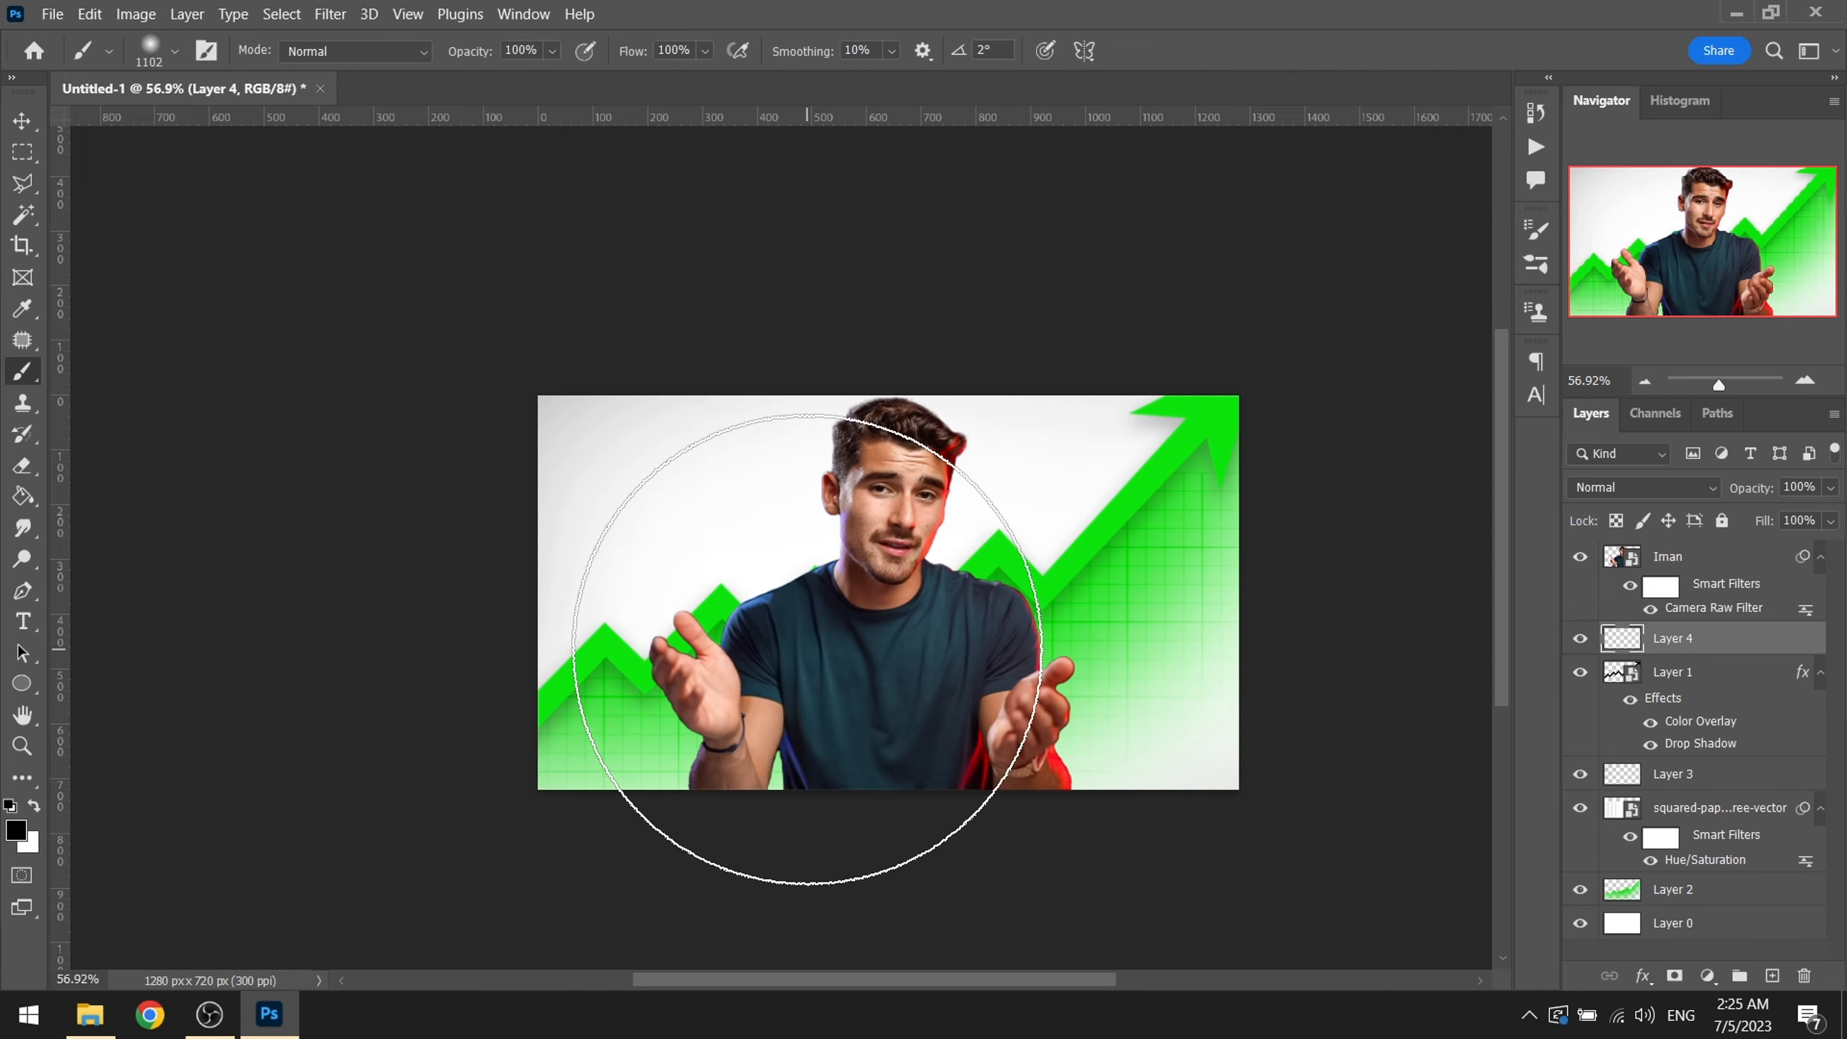
scroll(833, 667, up, 5)
Step: Try a soft white glow behind the man's torso with a brush of about 435 px, and delete that layer
drag(920, 664, 756, 666)
drag(883, 664, 836, 666)
drag(826, 715, 809, 547)
key(x)
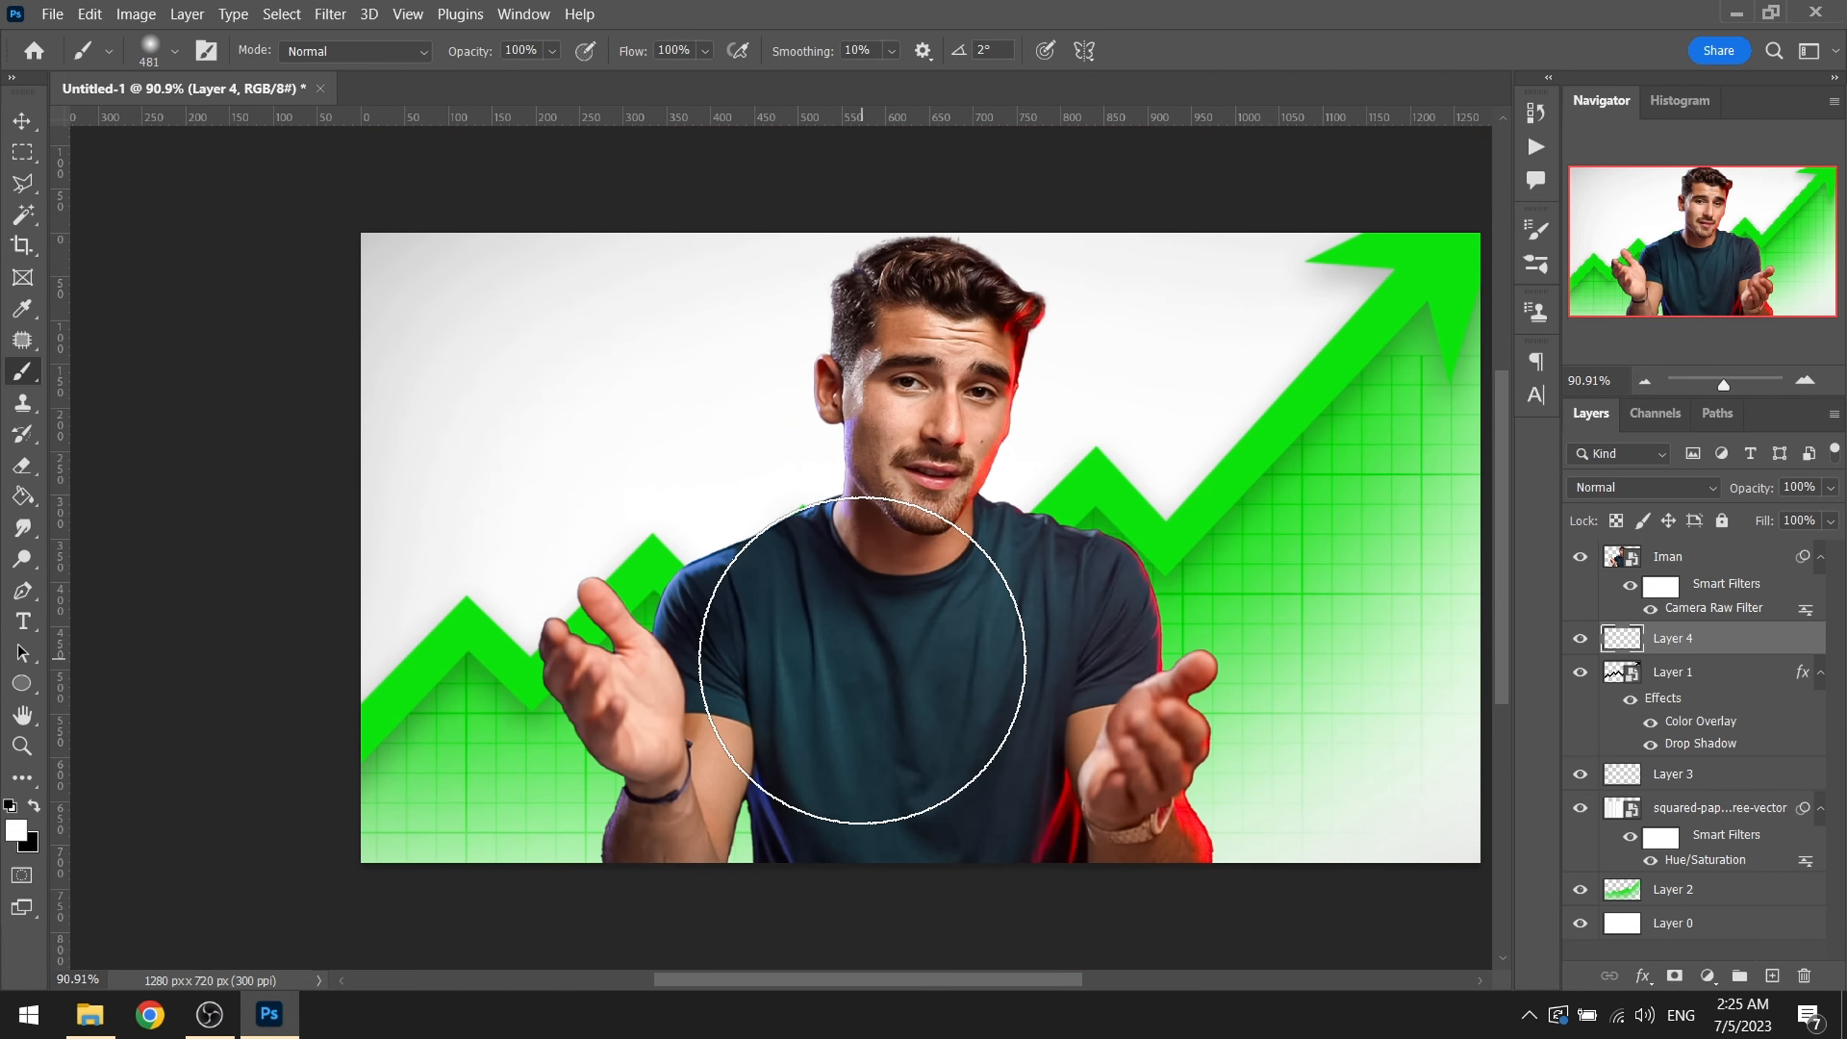
mouse_move(881, 642)
mouse_down()
mouse_move(863, 628)
mouse_move(889, 610)
mouse_up()
click(894, 653)
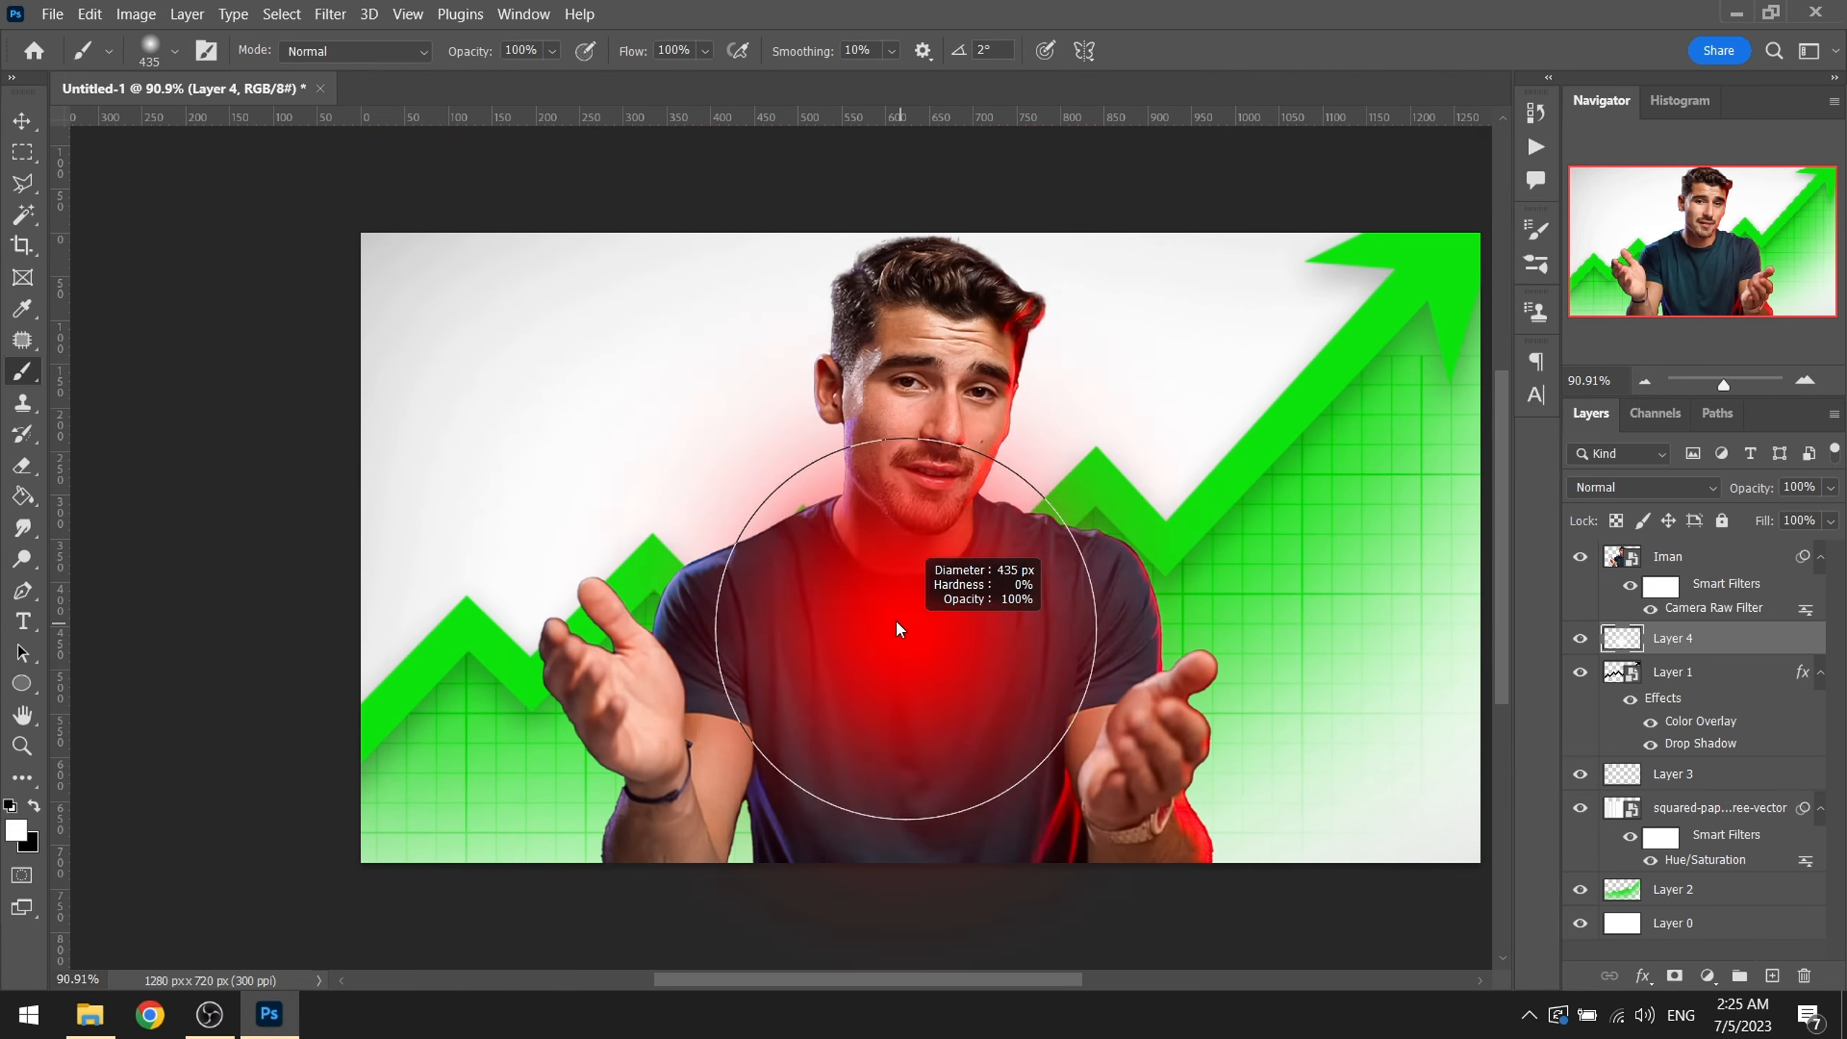
key(x)
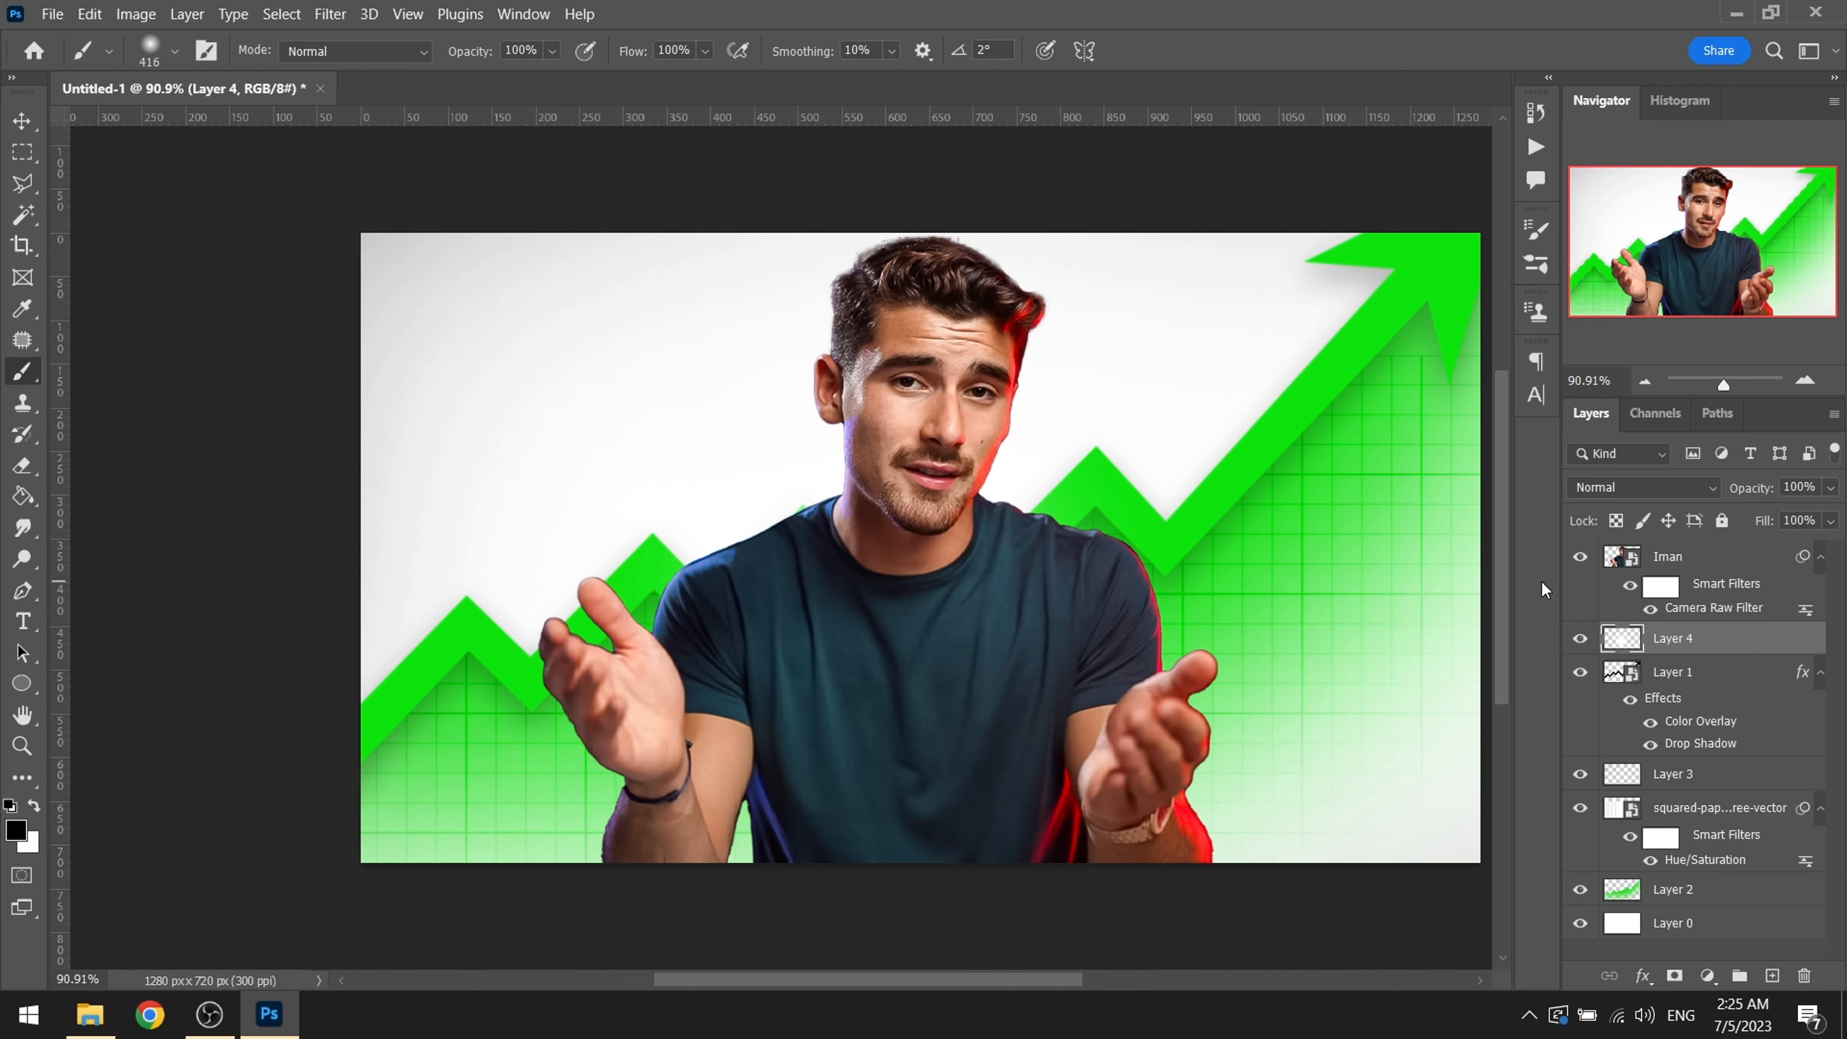
key(Delete)
Step: Add a new layer directly above Layer 1 and paint a soft black shadow behind the man's torso with a 307 px brush
click(1773, 976)
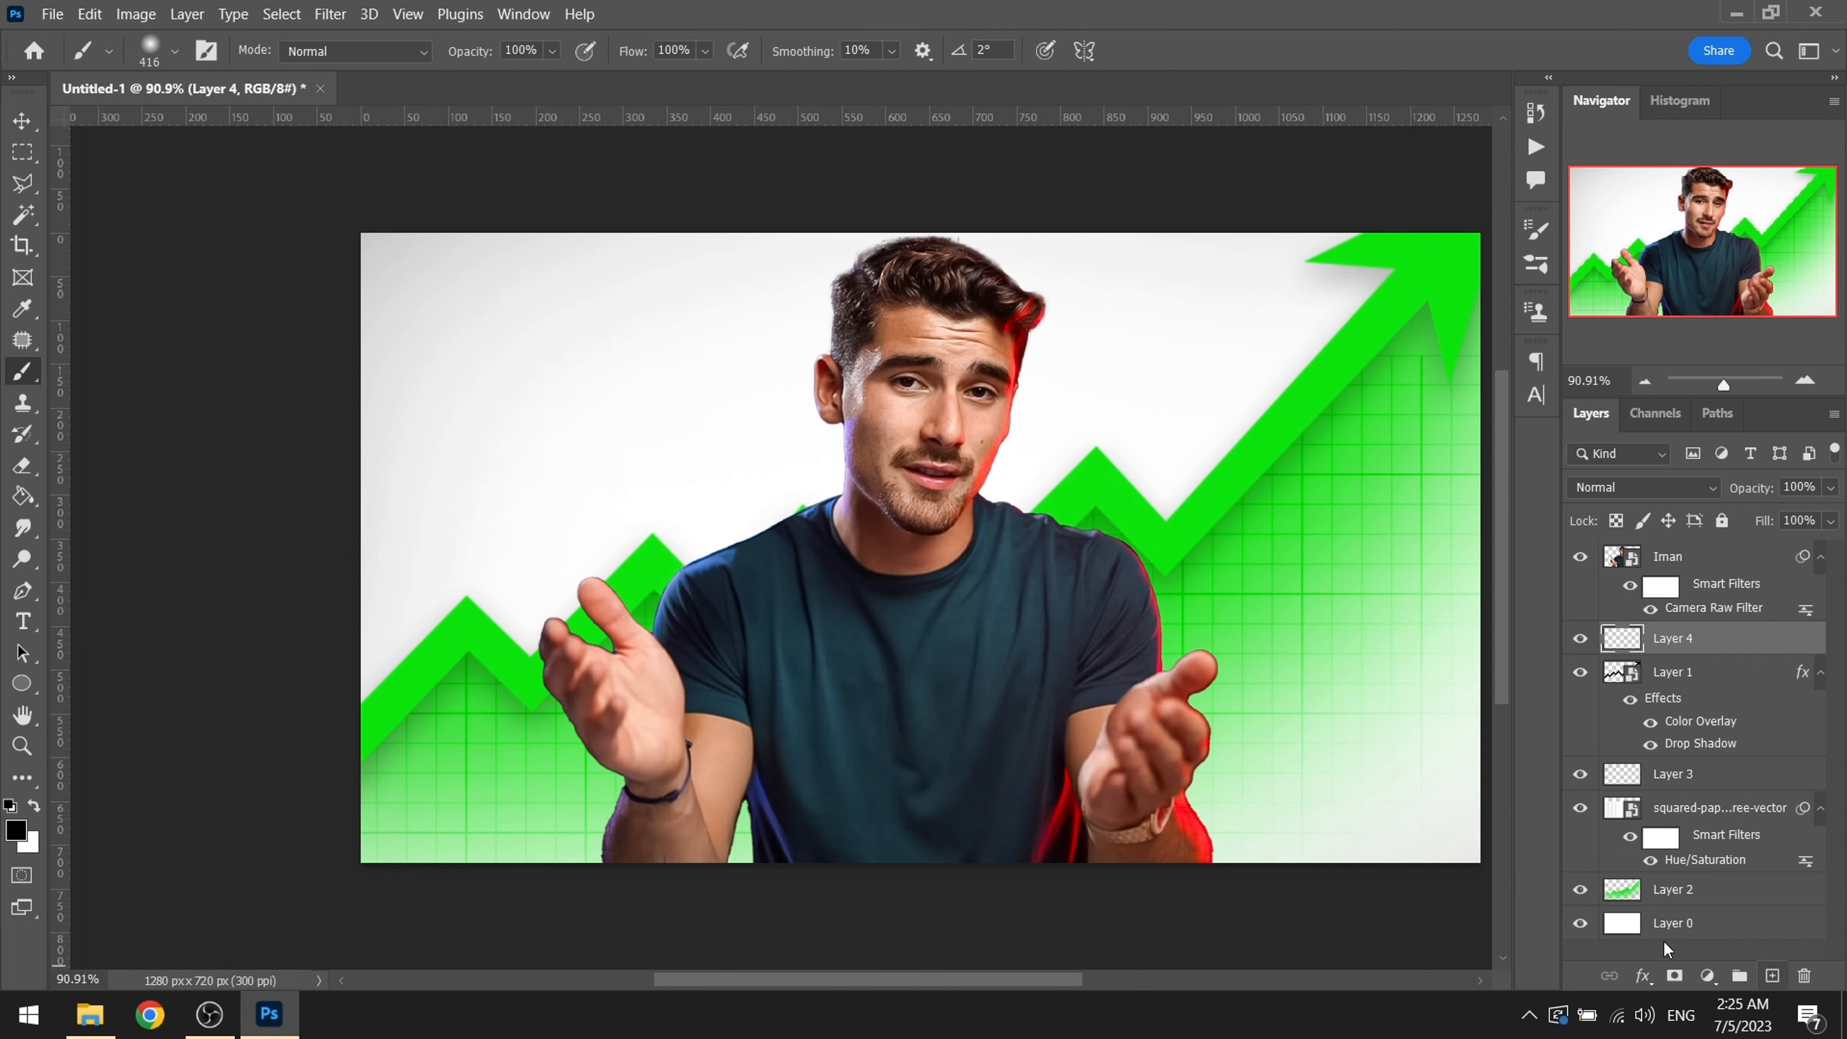
key(ctrl+z)
alt+right_click(902, 611)
mouse_move(902, 611)
mouse_down()
mouse_move(1058, 659)
mouse_move(1058, 681)
mouse_up()
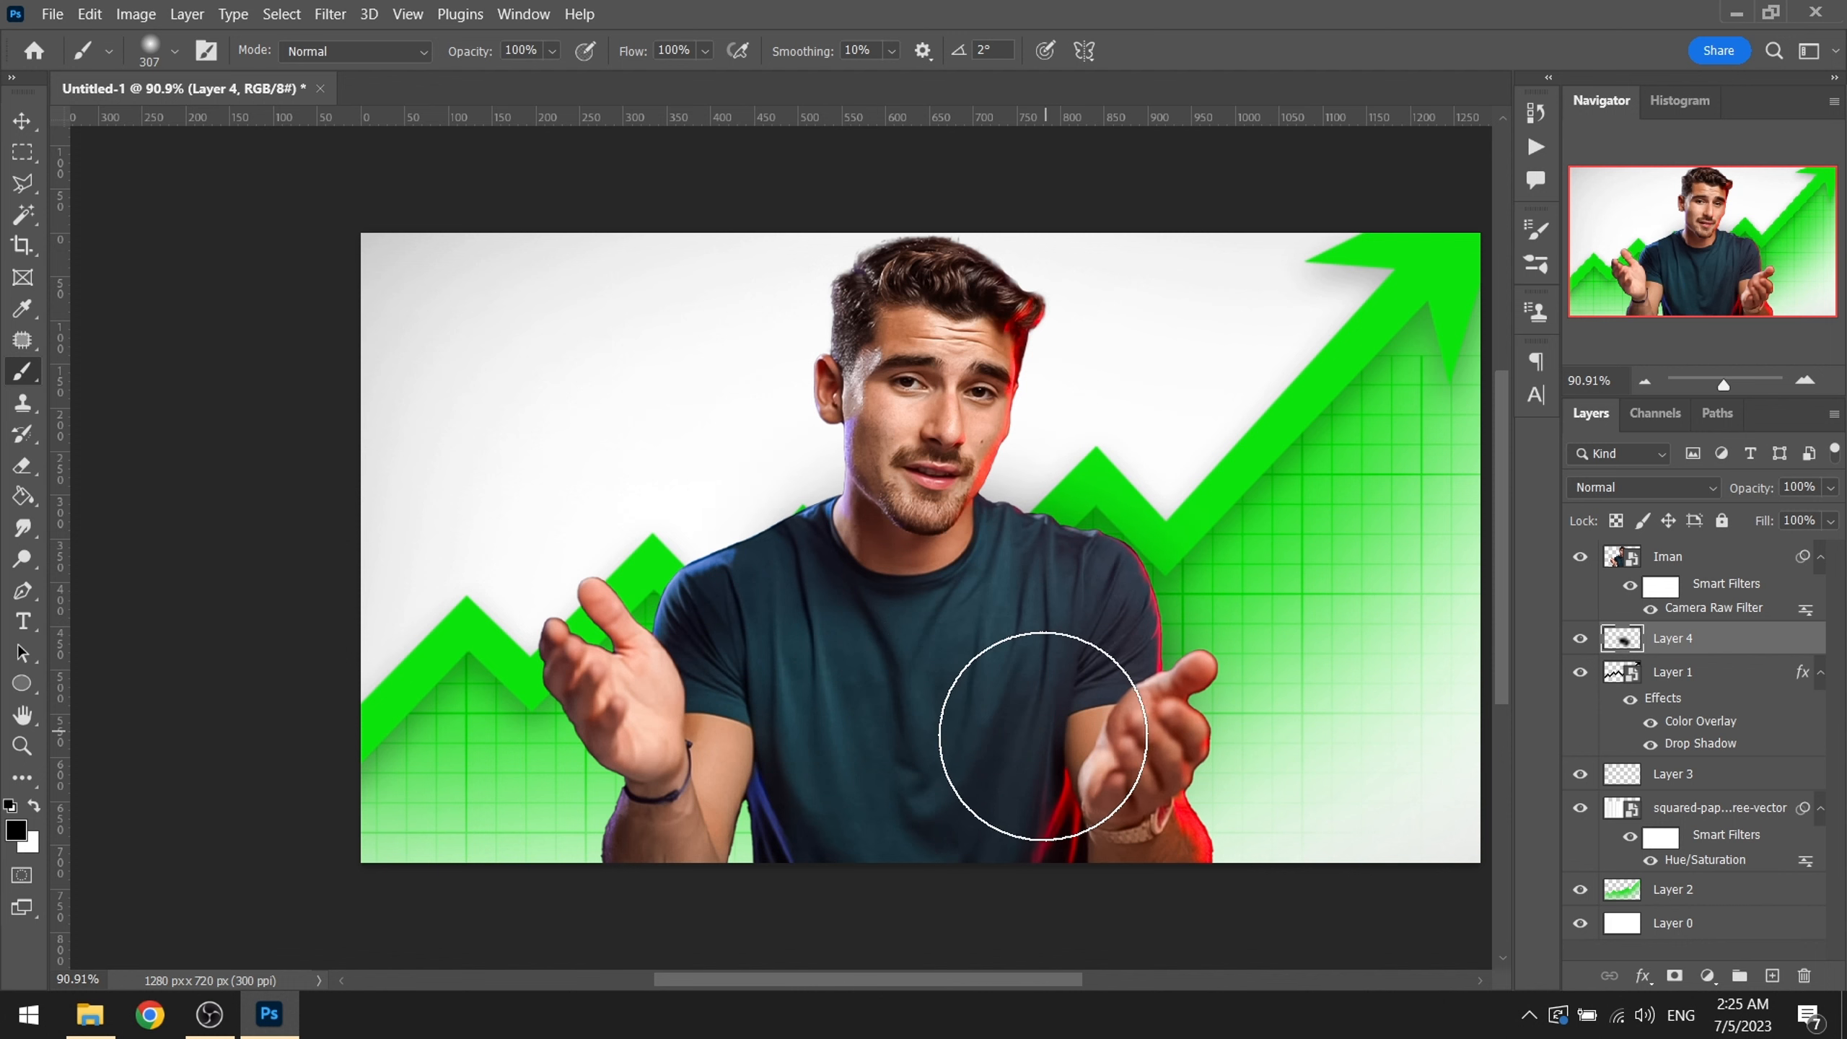
Step: Extend the soft black shadow on Layer 4 behind the man's forearm and torso, using brush sizes from about 189 to 360 px
alt+right_click(817, 702)
alt+right_click(688, 784)
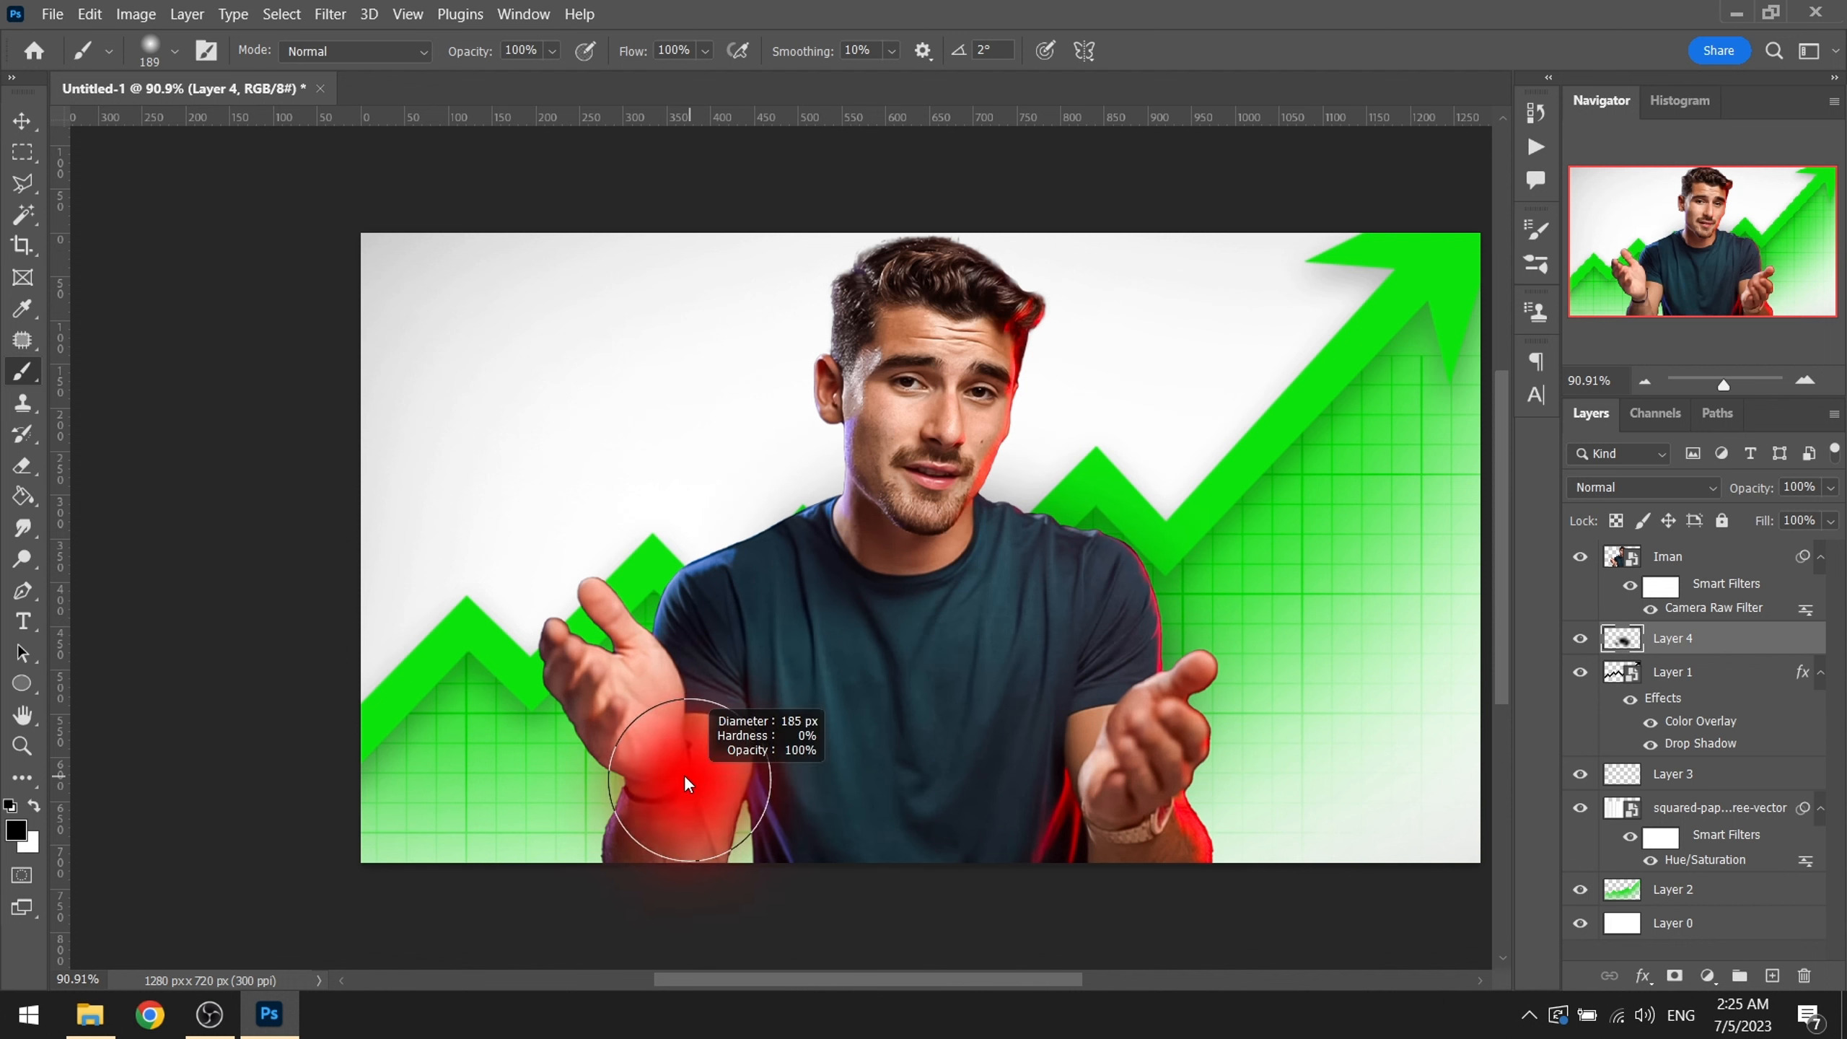
drag(660, 842, 651, 877)
alt+right_click(806, 764)
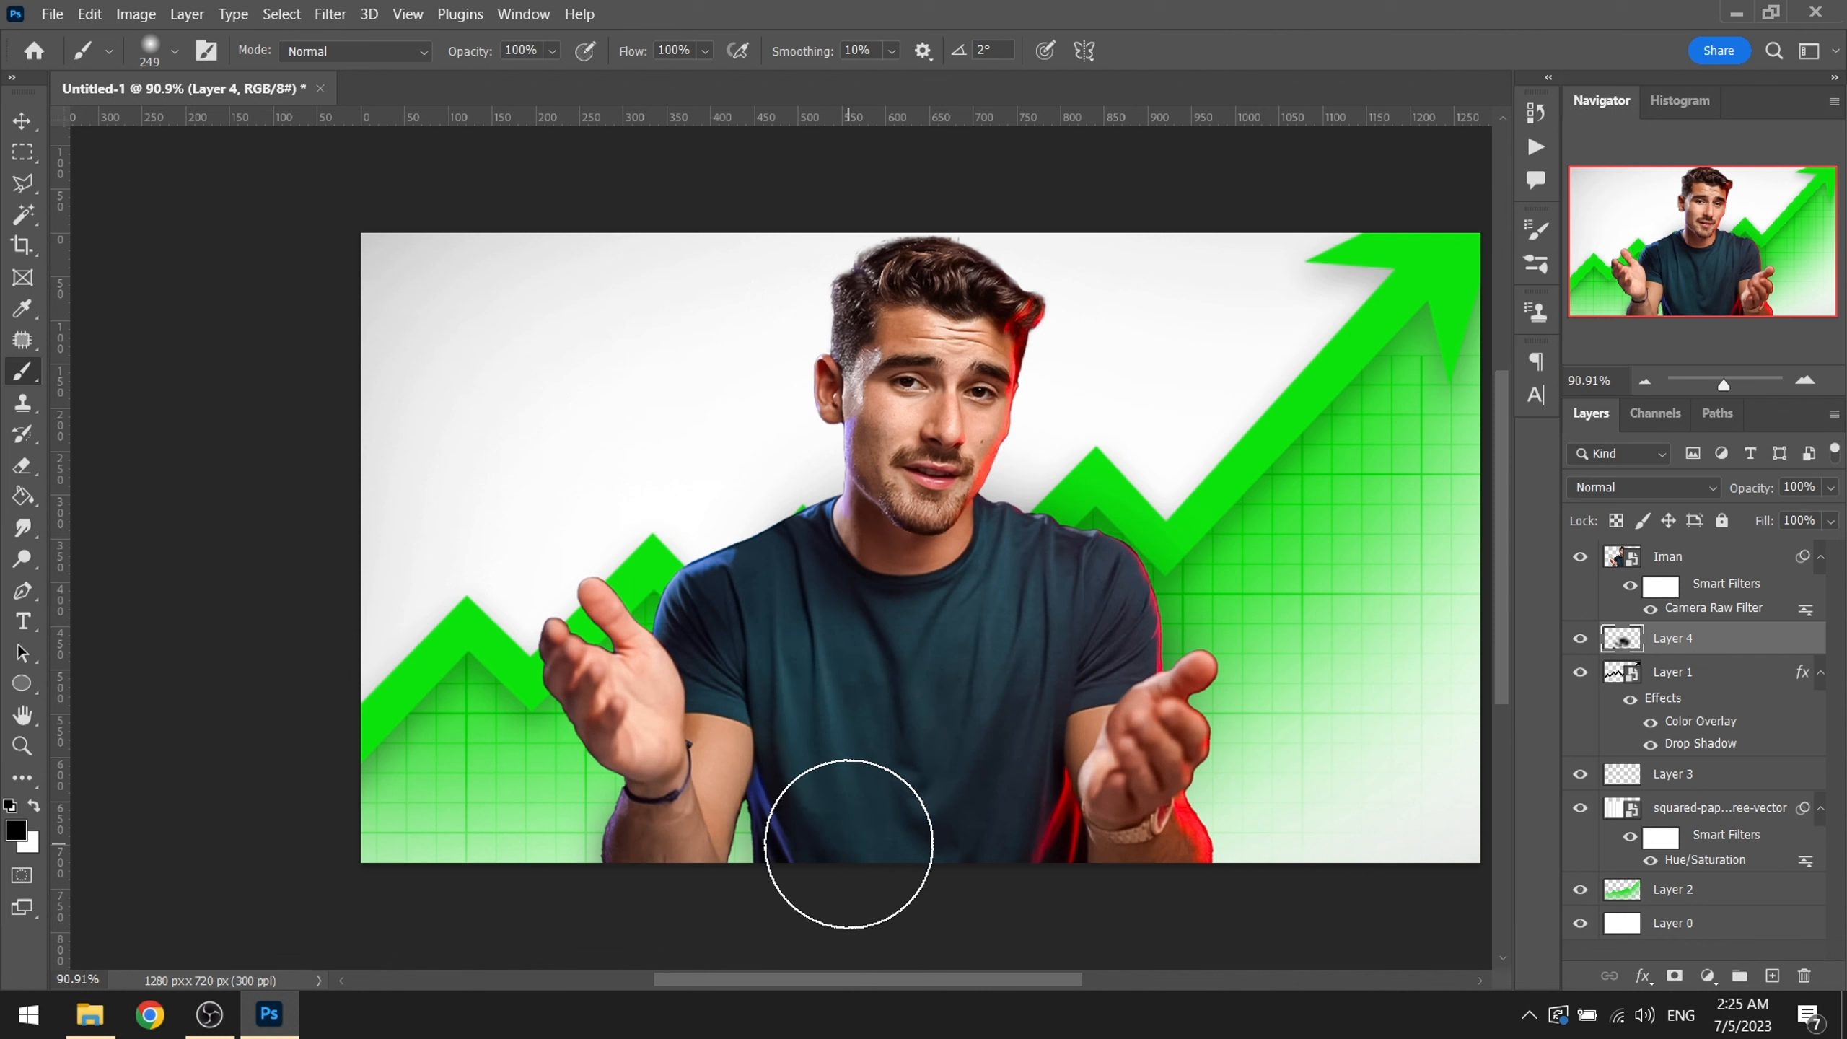
alt+right_click(887, 681)
alt+right_click(953, 660)
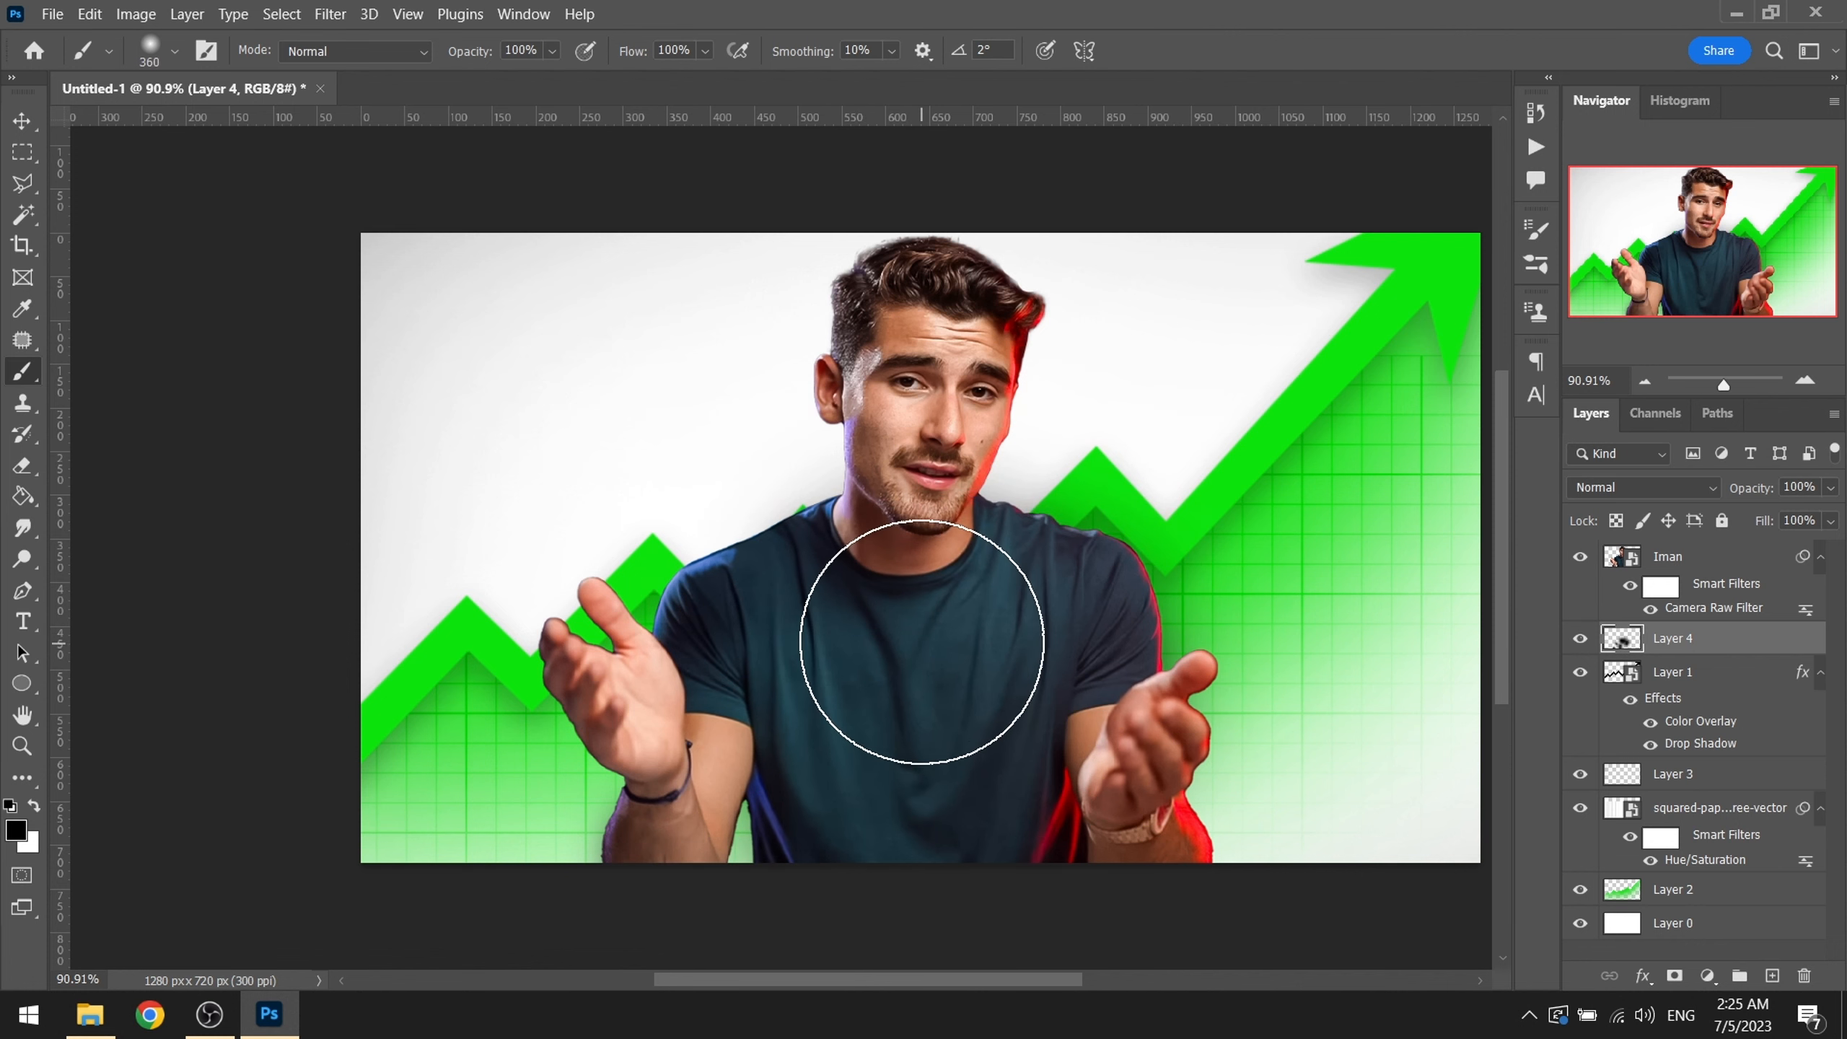
click(910, 631)
click(904, 626)
Step: Paint a soft black shadow behind the man's head on Layer 4 with a brush of about 254 px
alt+right_click(953, 491)
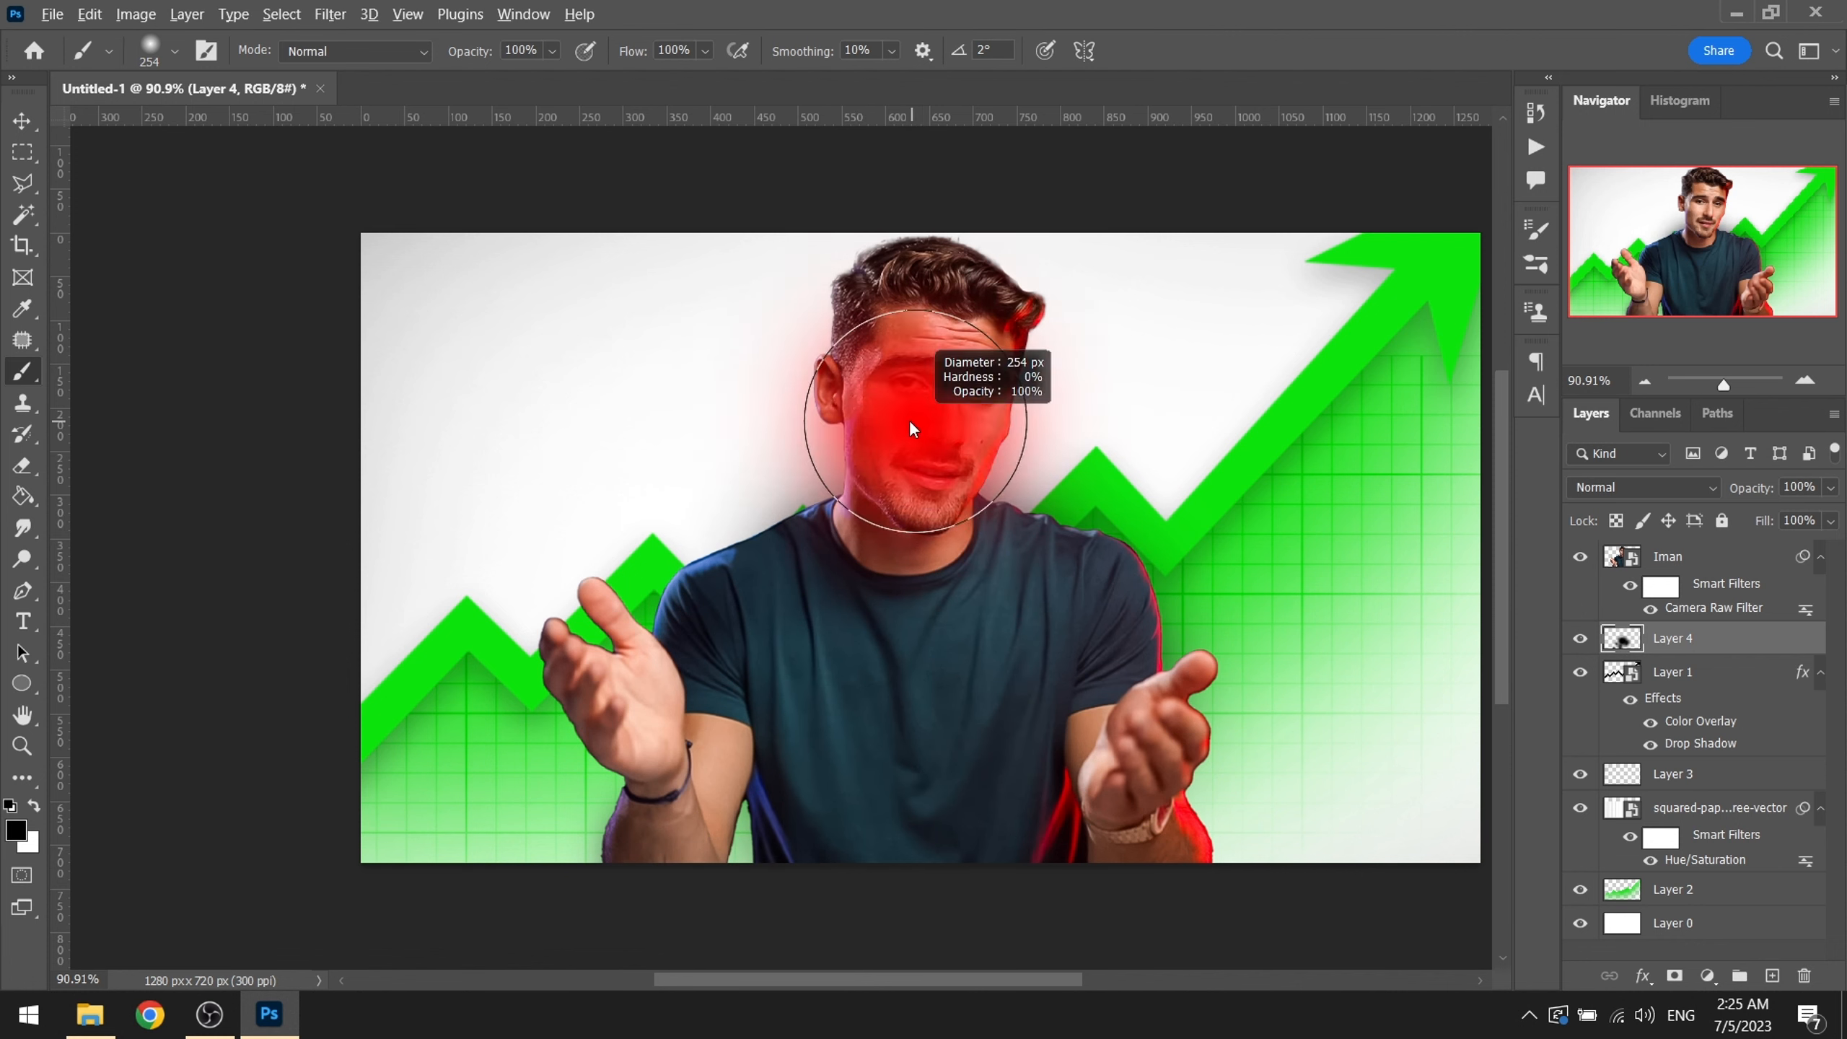
right_click(920, 361)
alt+right_click(920, 361)
click(922, 368)
click(922, 368)
Step: Undo the last shadow dab and rework the shadow behind the man's lower torso and forearm with brushes from 436 down to 165 px
scroll(996, 606, down, 6)
right_click(1002, 653)
alt+right_click(1002, 653)
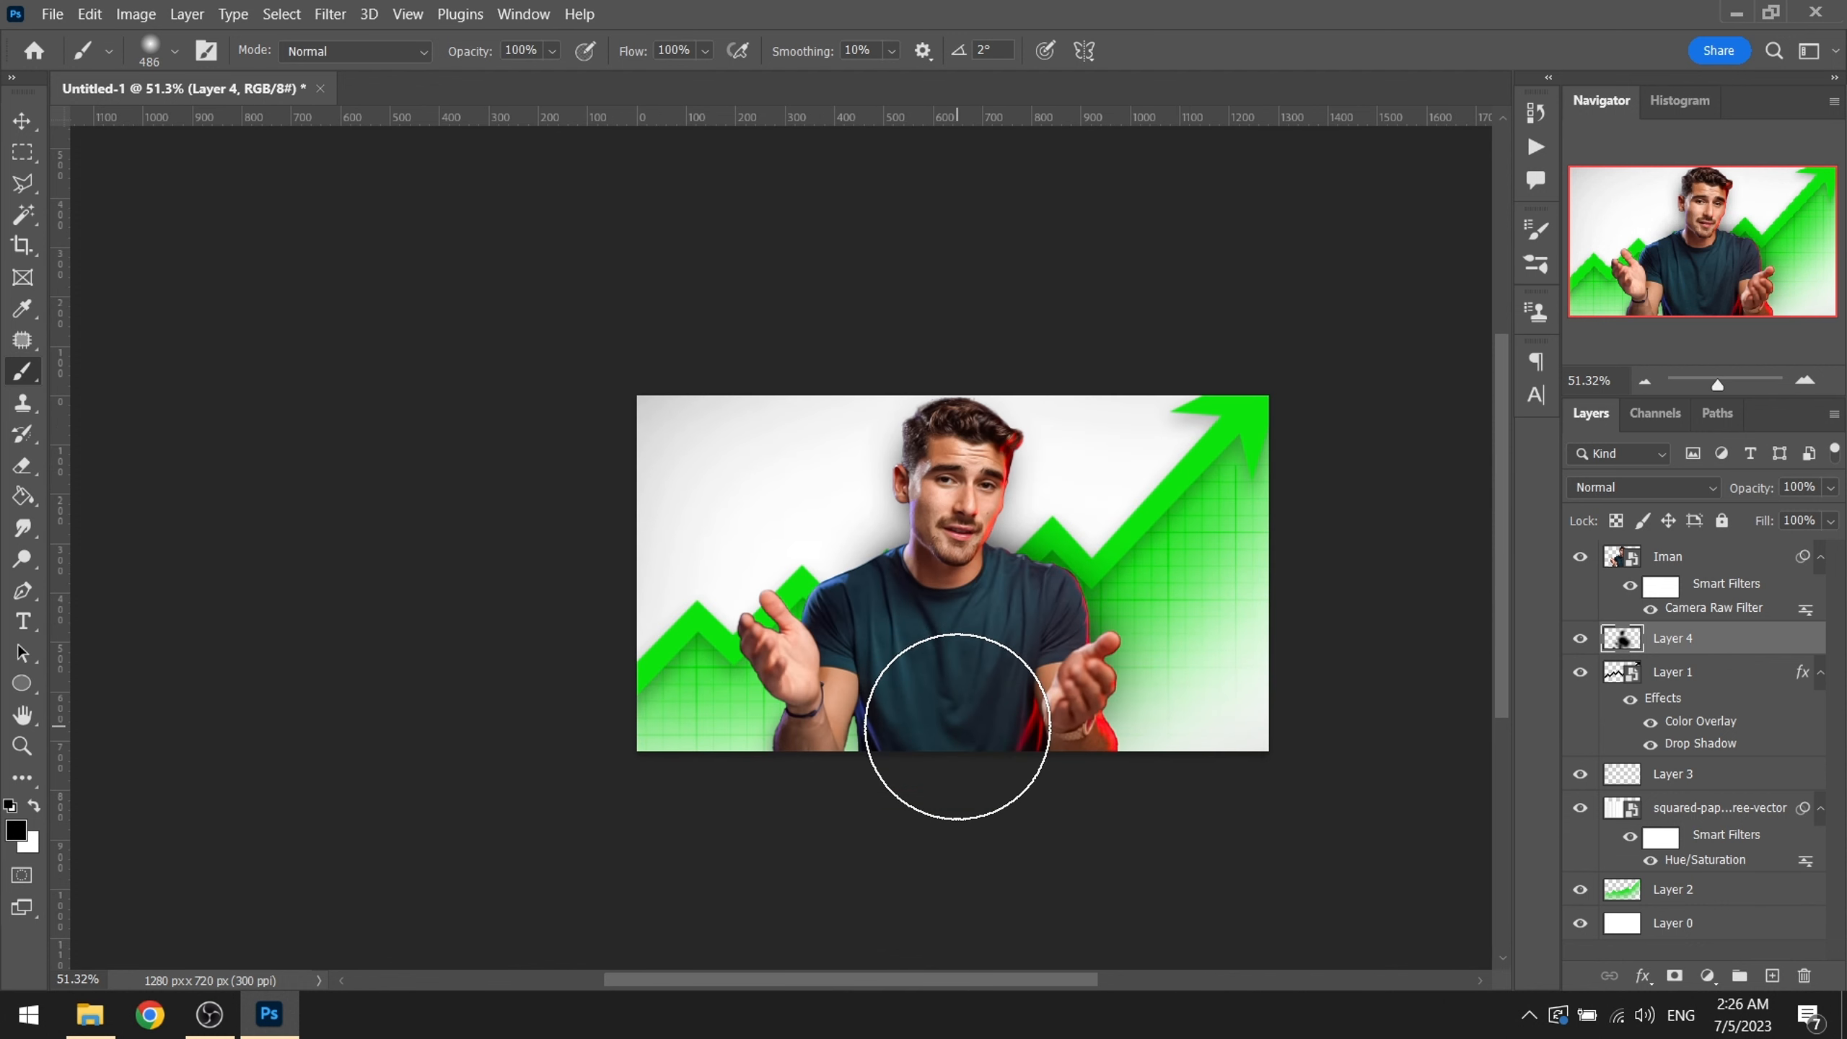
key(ctrl+z)
alt+right_click(993, 665)
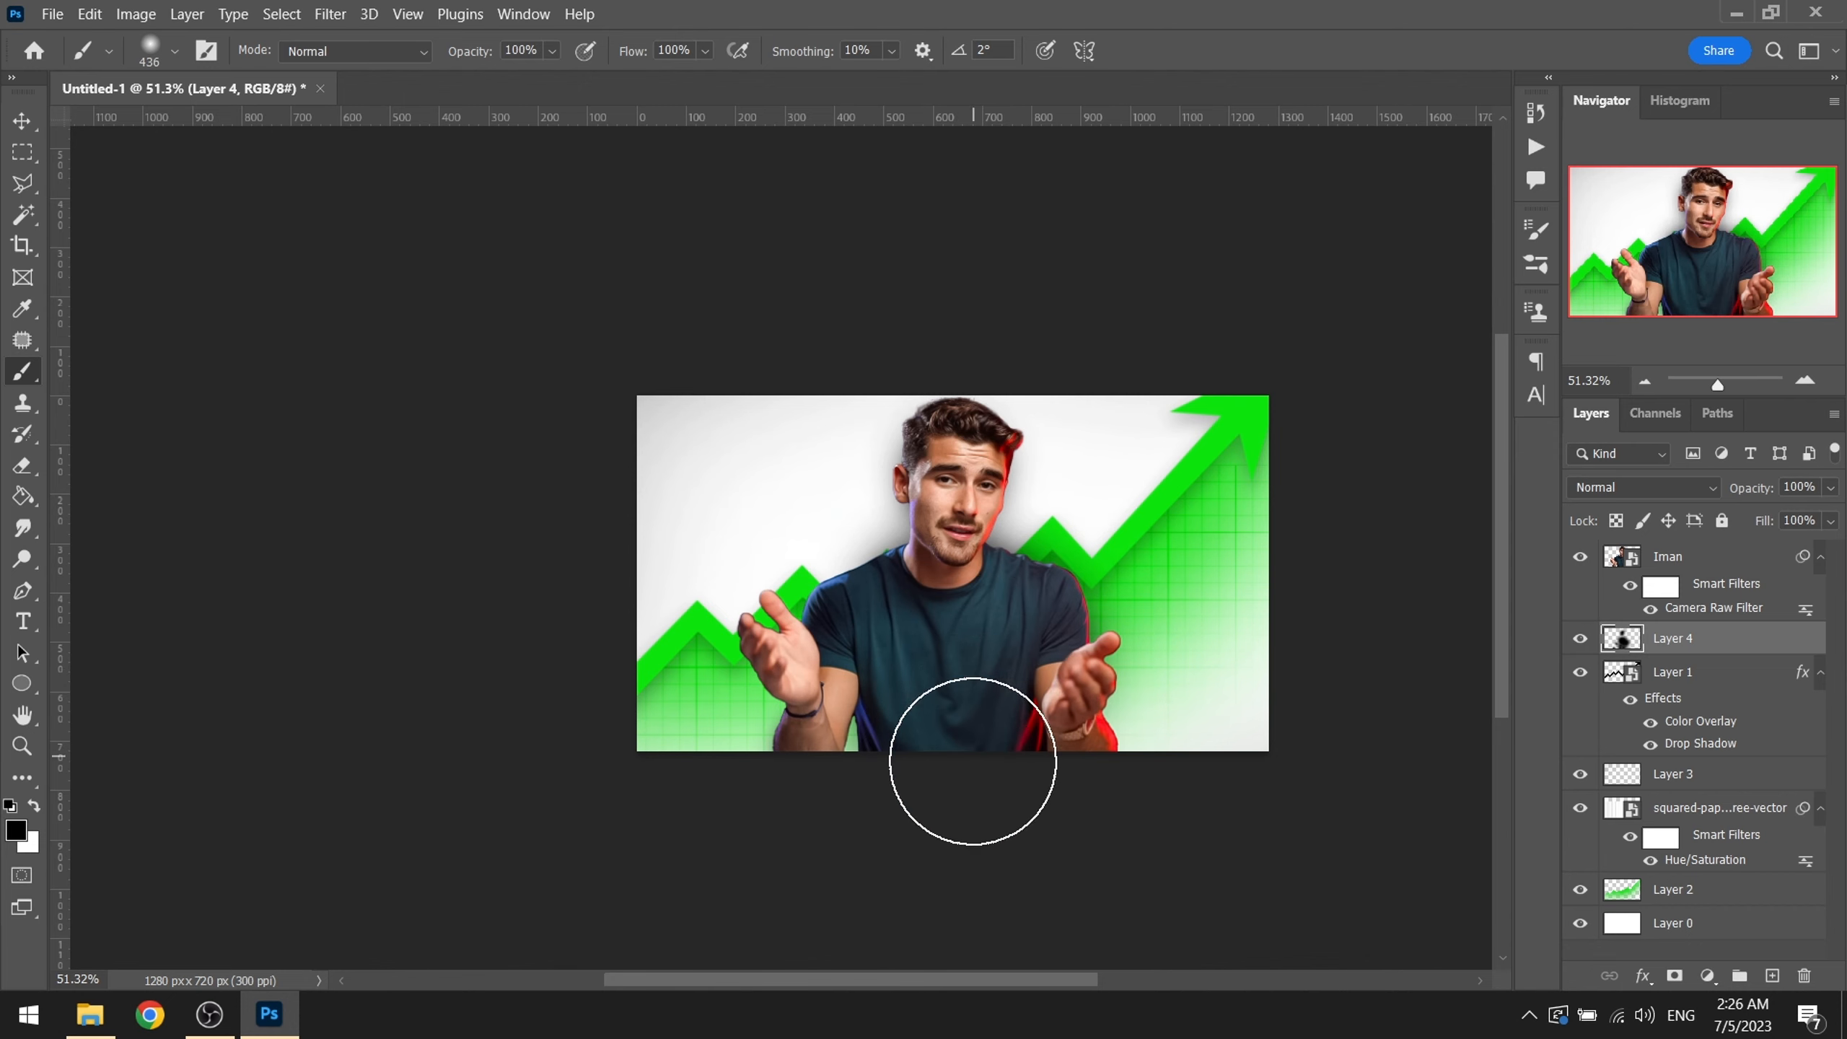
alt+right_click(858, 755)
alt+right_click(888, 705)
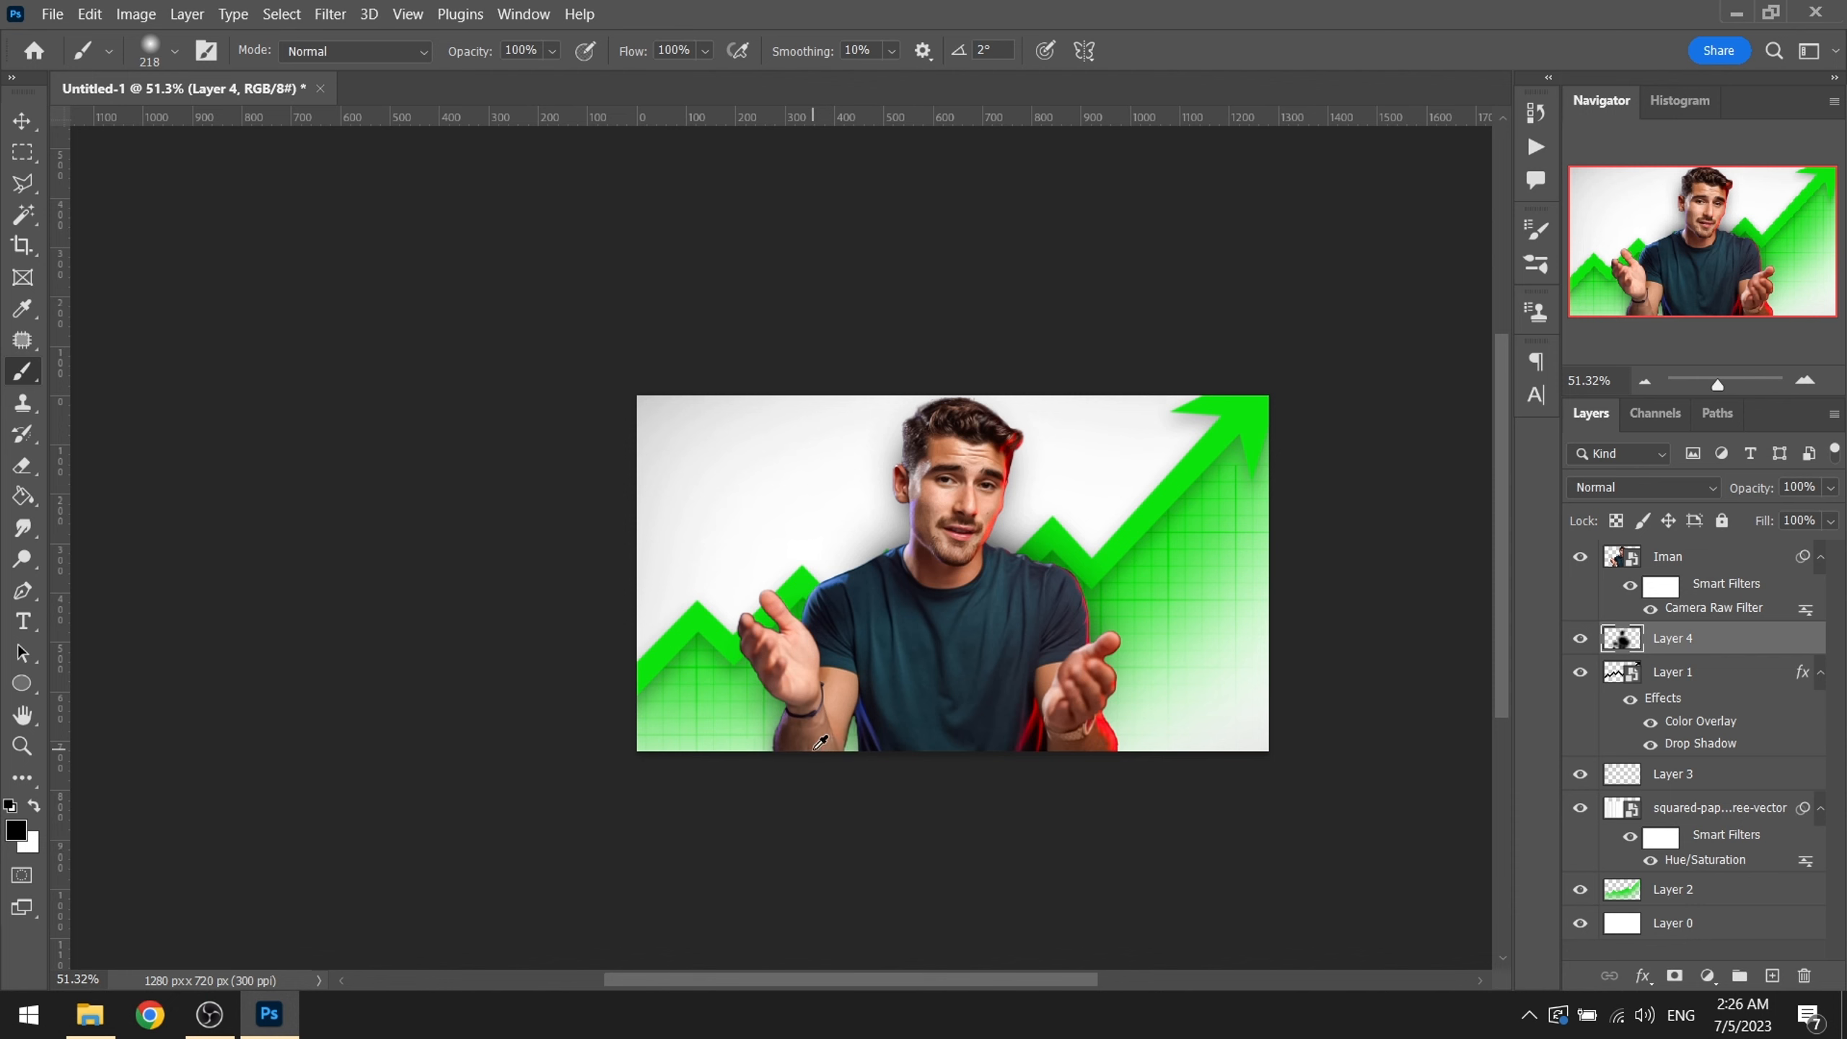
alt+right_click(807, 734)
Step: Add a Selective Color adjustment layer above the man's layer and lower Black to its minimum for the Whites
scroll(1039, 754, down, 3)
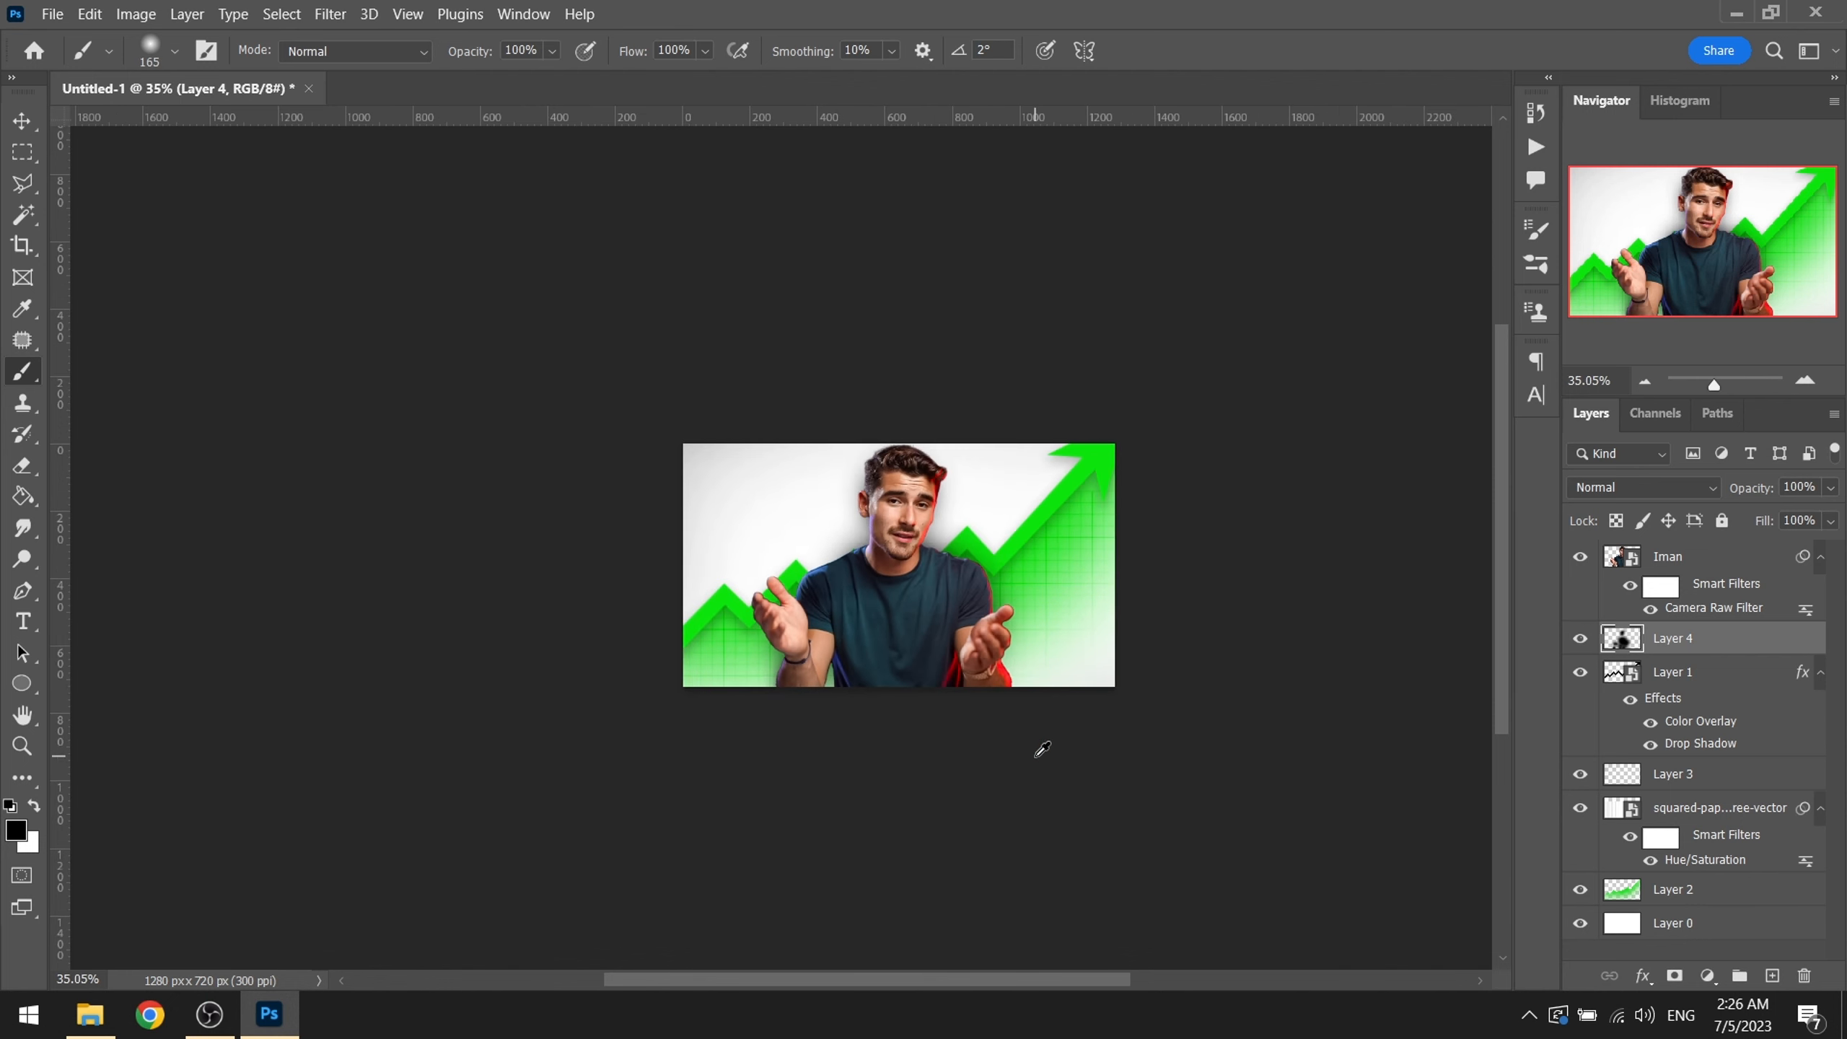
scroll(864, 593, up, 5)
drag(985, 524, 960, 570)
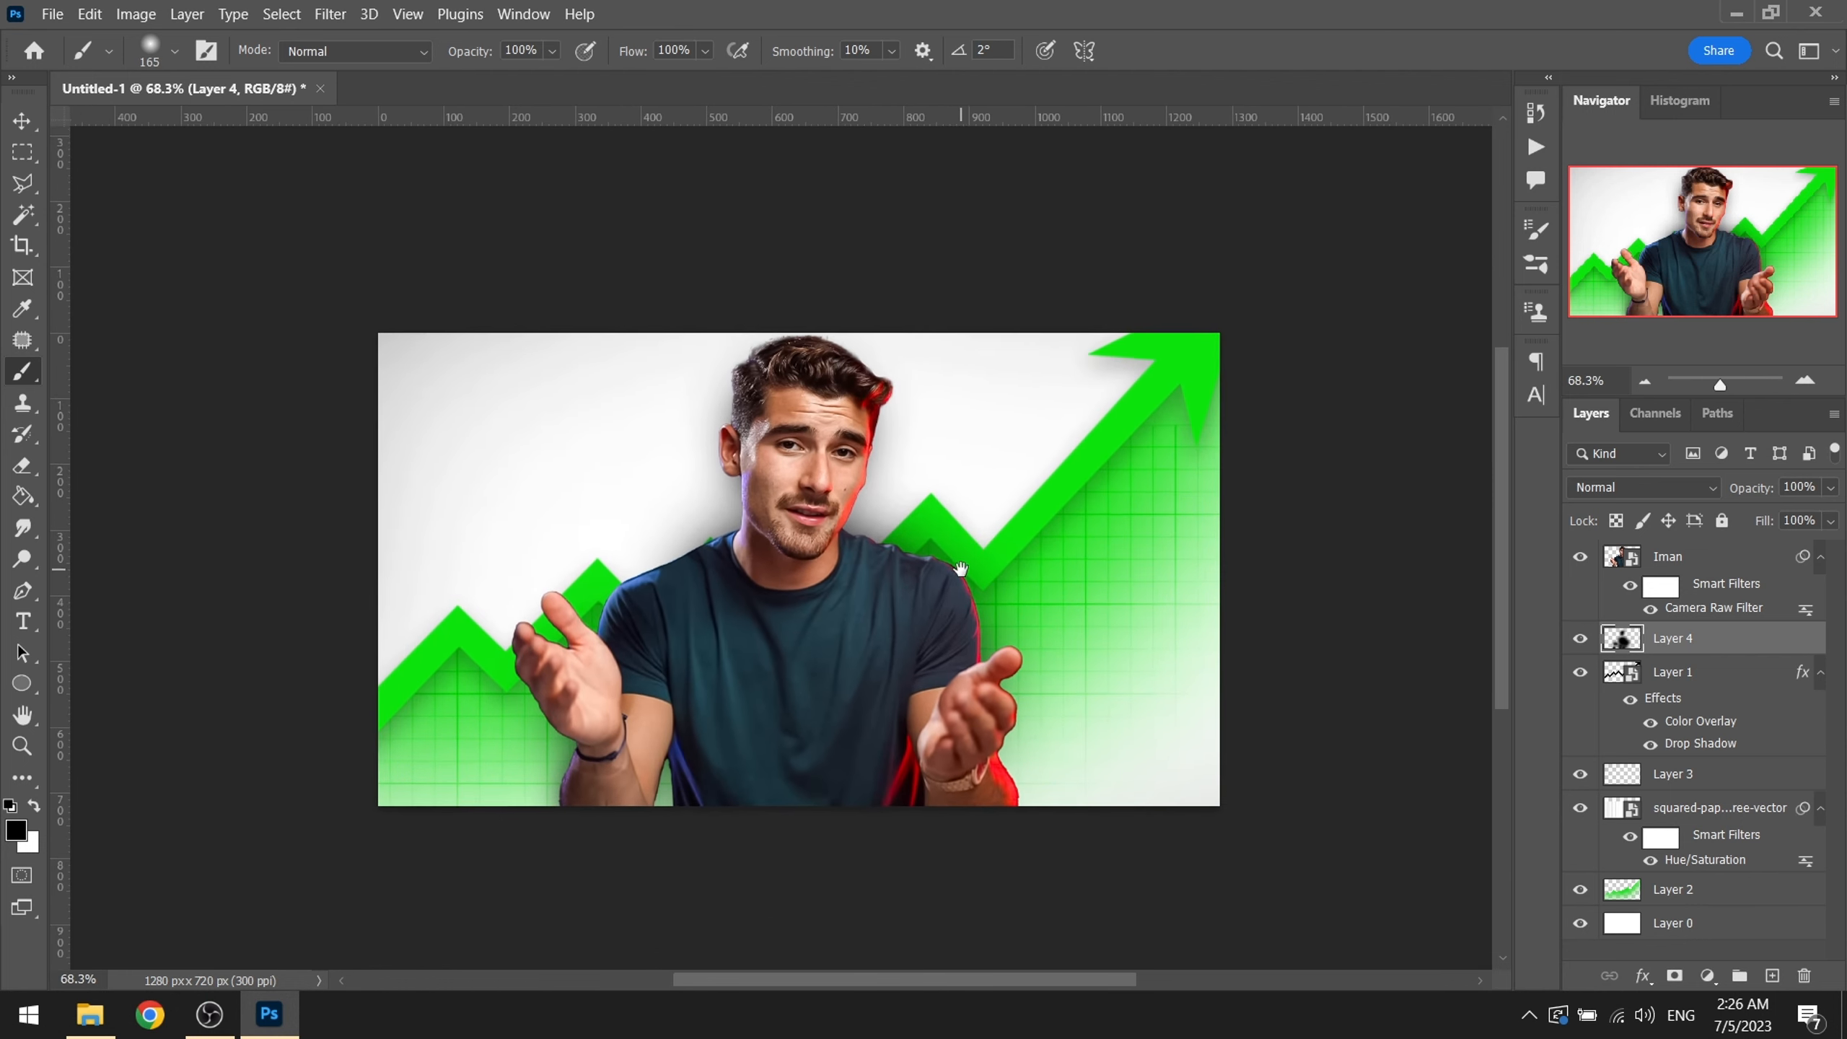
scroll(884, 554, up, 5)
drag(862, 536, 899, 524)
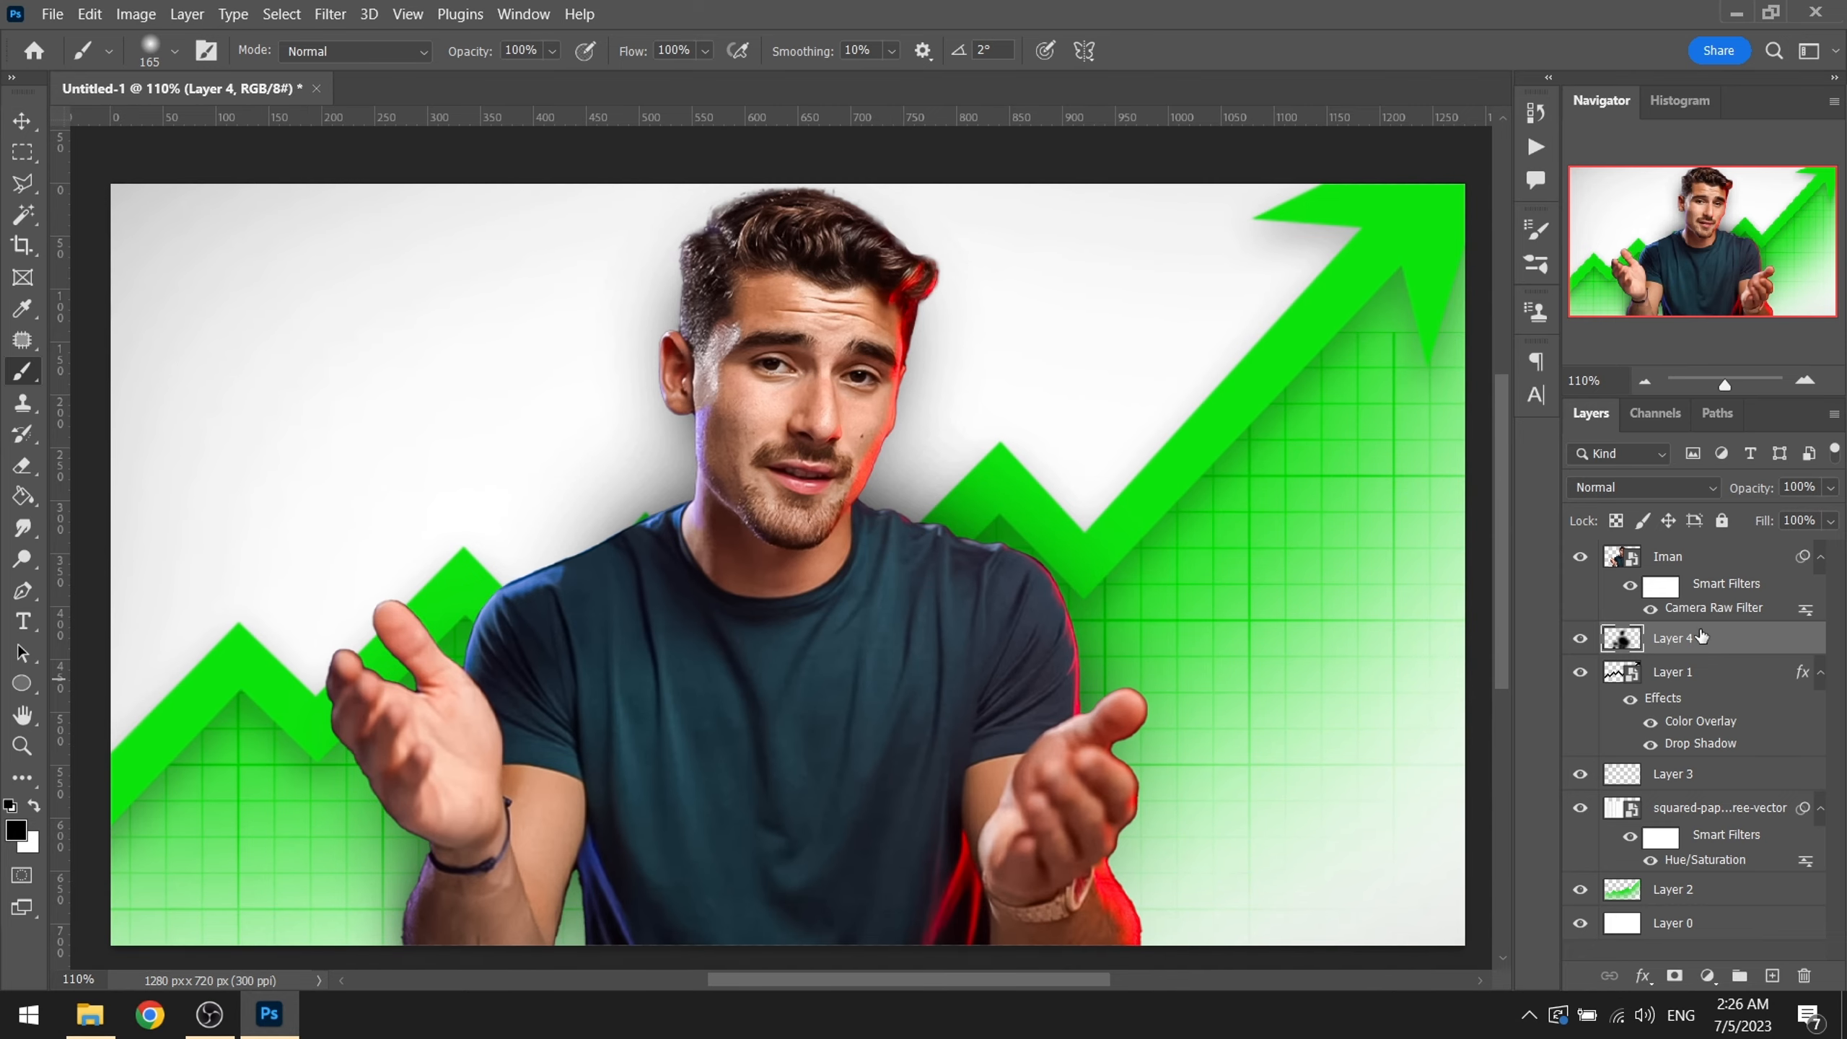
click(1690, 575)
click(1707, 975)
click(1694, 972)
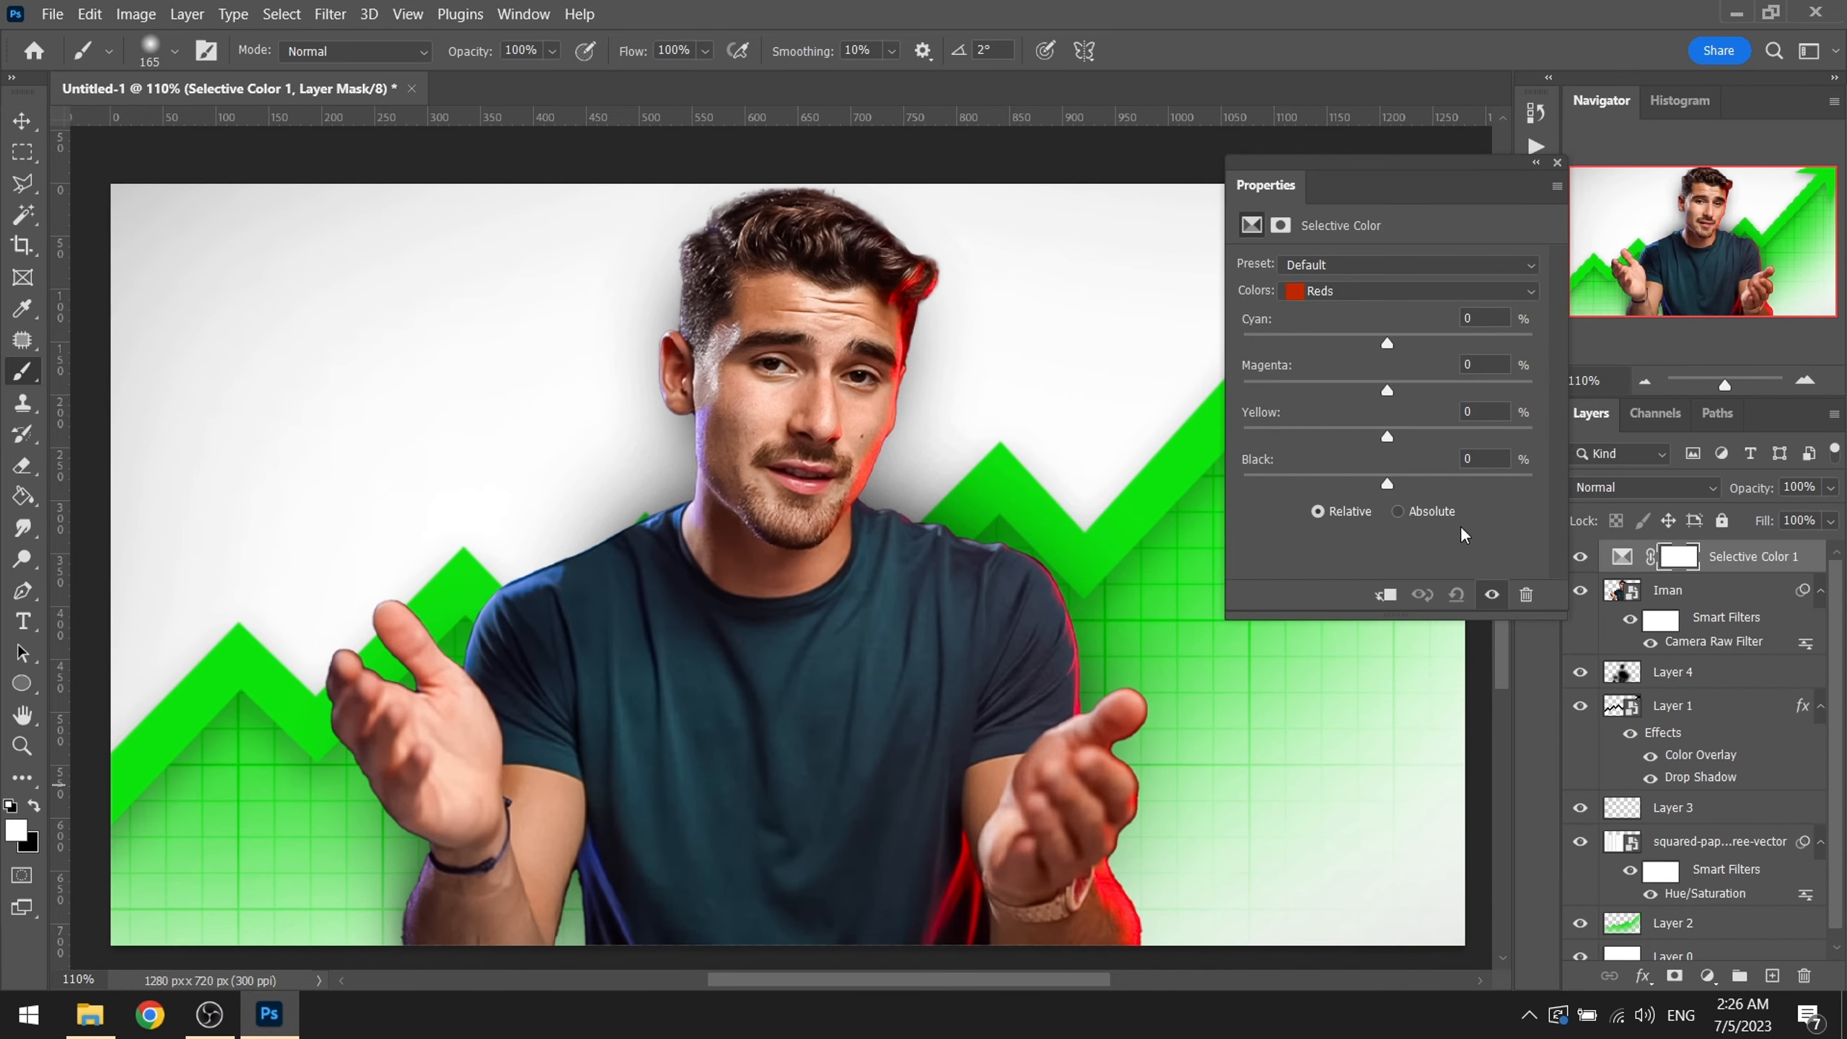
click(1334, 291)
click(1337, 426)
drag(1388, 483, 1243, 484)
Step: Invert the Selective Color mask and paint white over the whites of both eyes with a 7 px brush to brighten them
click(1673, 555)
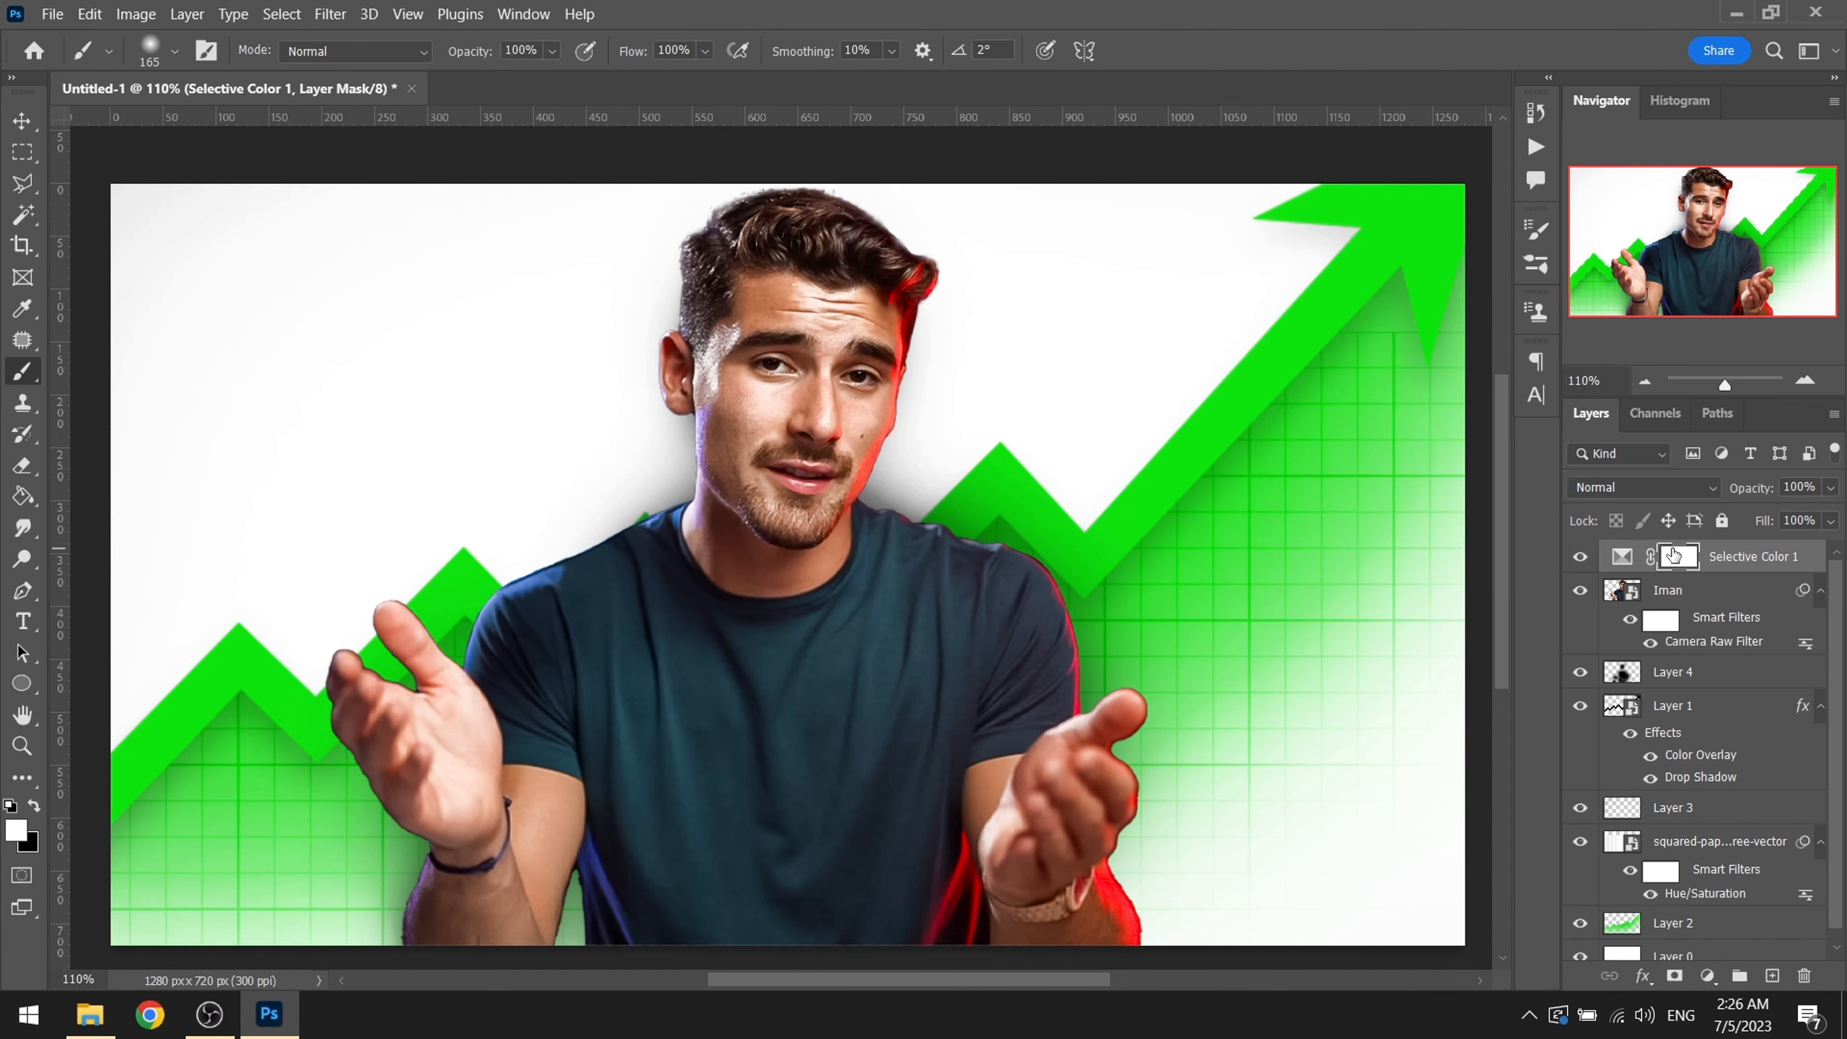
key(ctrl+i)
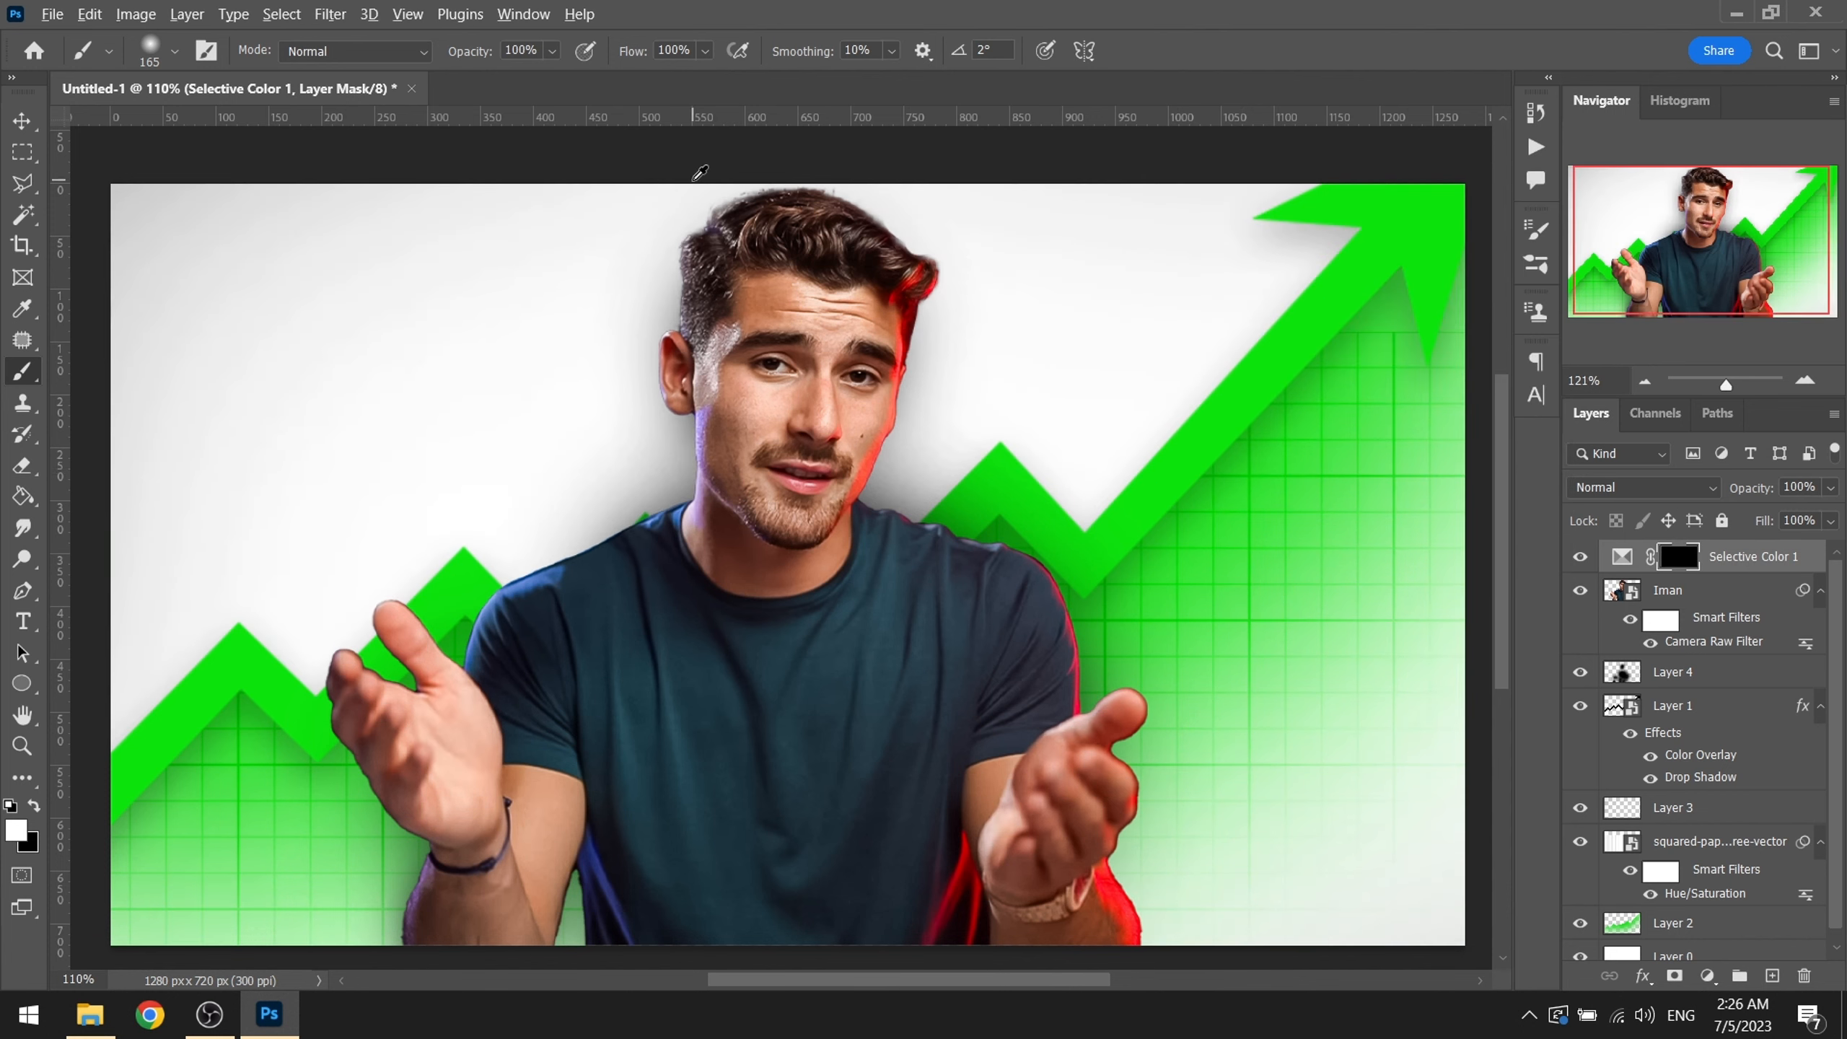
scroll(809, 350, up, 5)
scroll(866, 423, up, 3)
mouse_move(814, 469)
mouse_down()
mouse_move(627, 529)
mouse_move(473, 531)
mouse_up()
mouse_move(867, 435)
mouse_down()
mouse_move(764, 467)
mouse_move(794, 916)
mouse_up()
scroll(785, 454, up, 5)
mouse_move(783, 661)
mouse_down()
mouse_move(788, 842)
mouse_move(742, 889)
mouse_up()
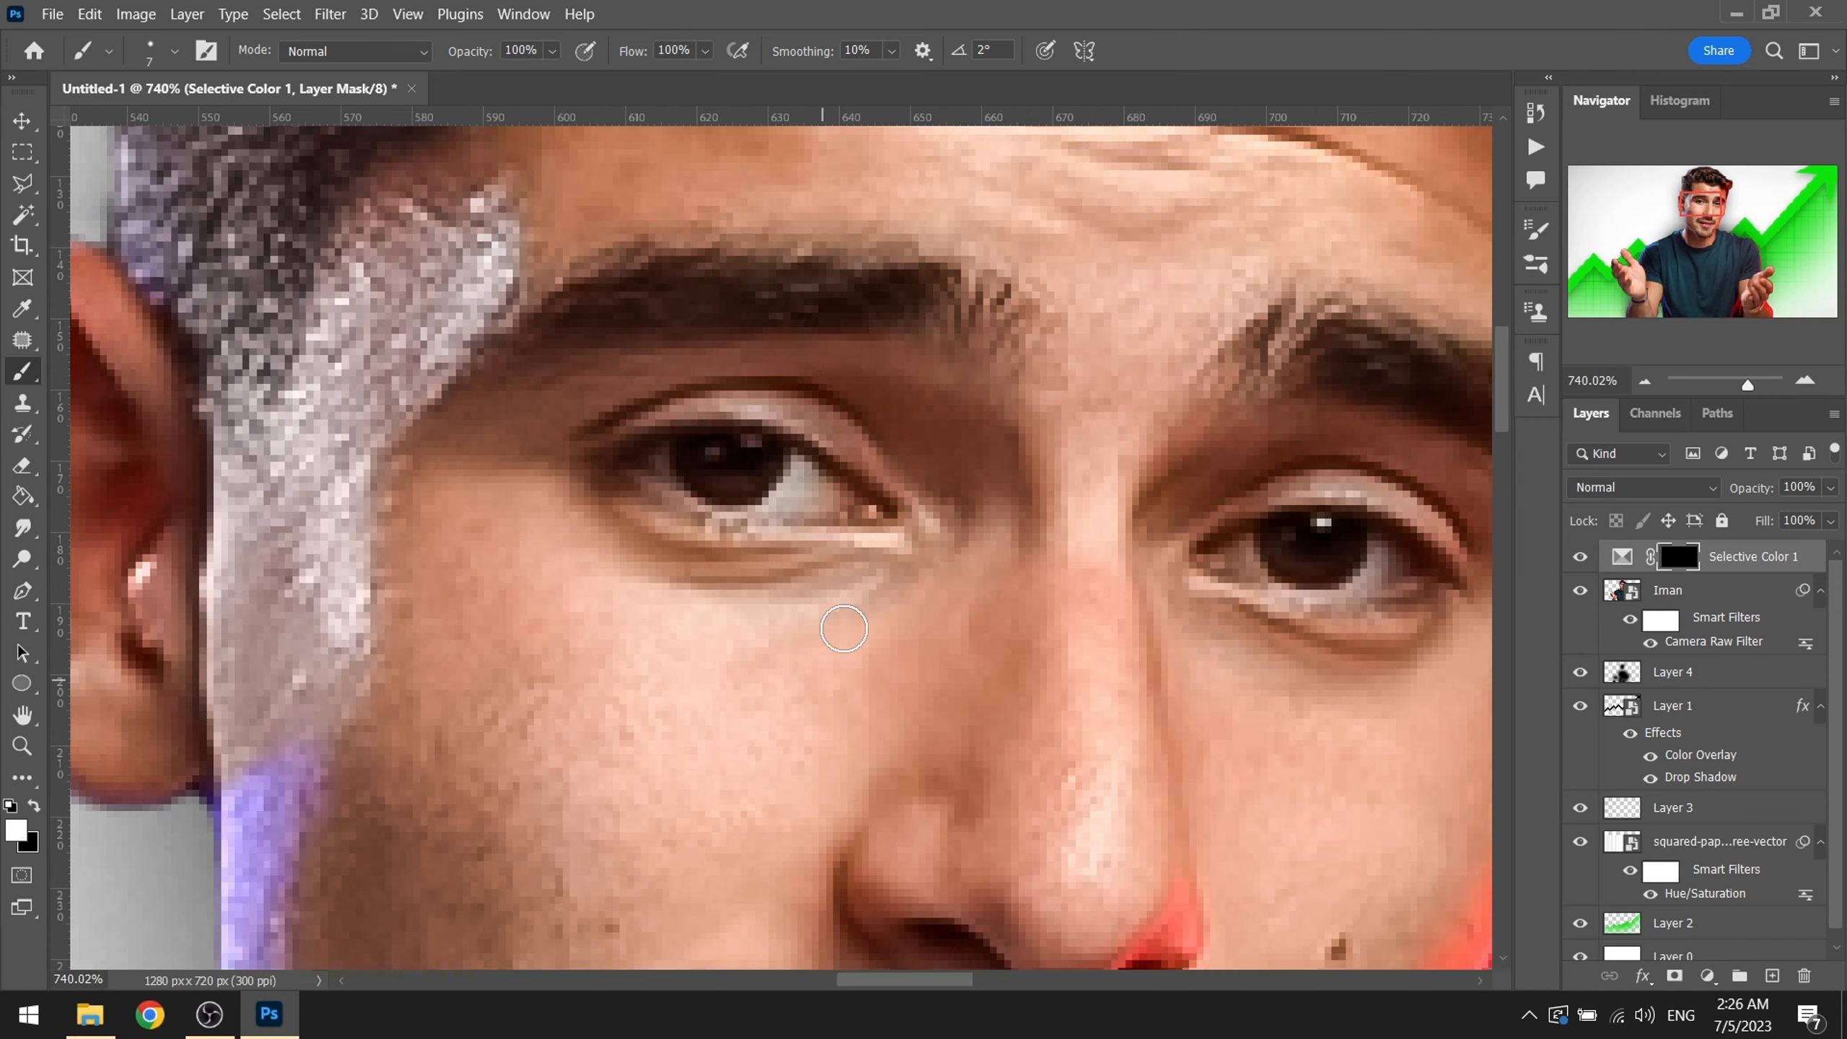
drag(811, 483, 763, 500)
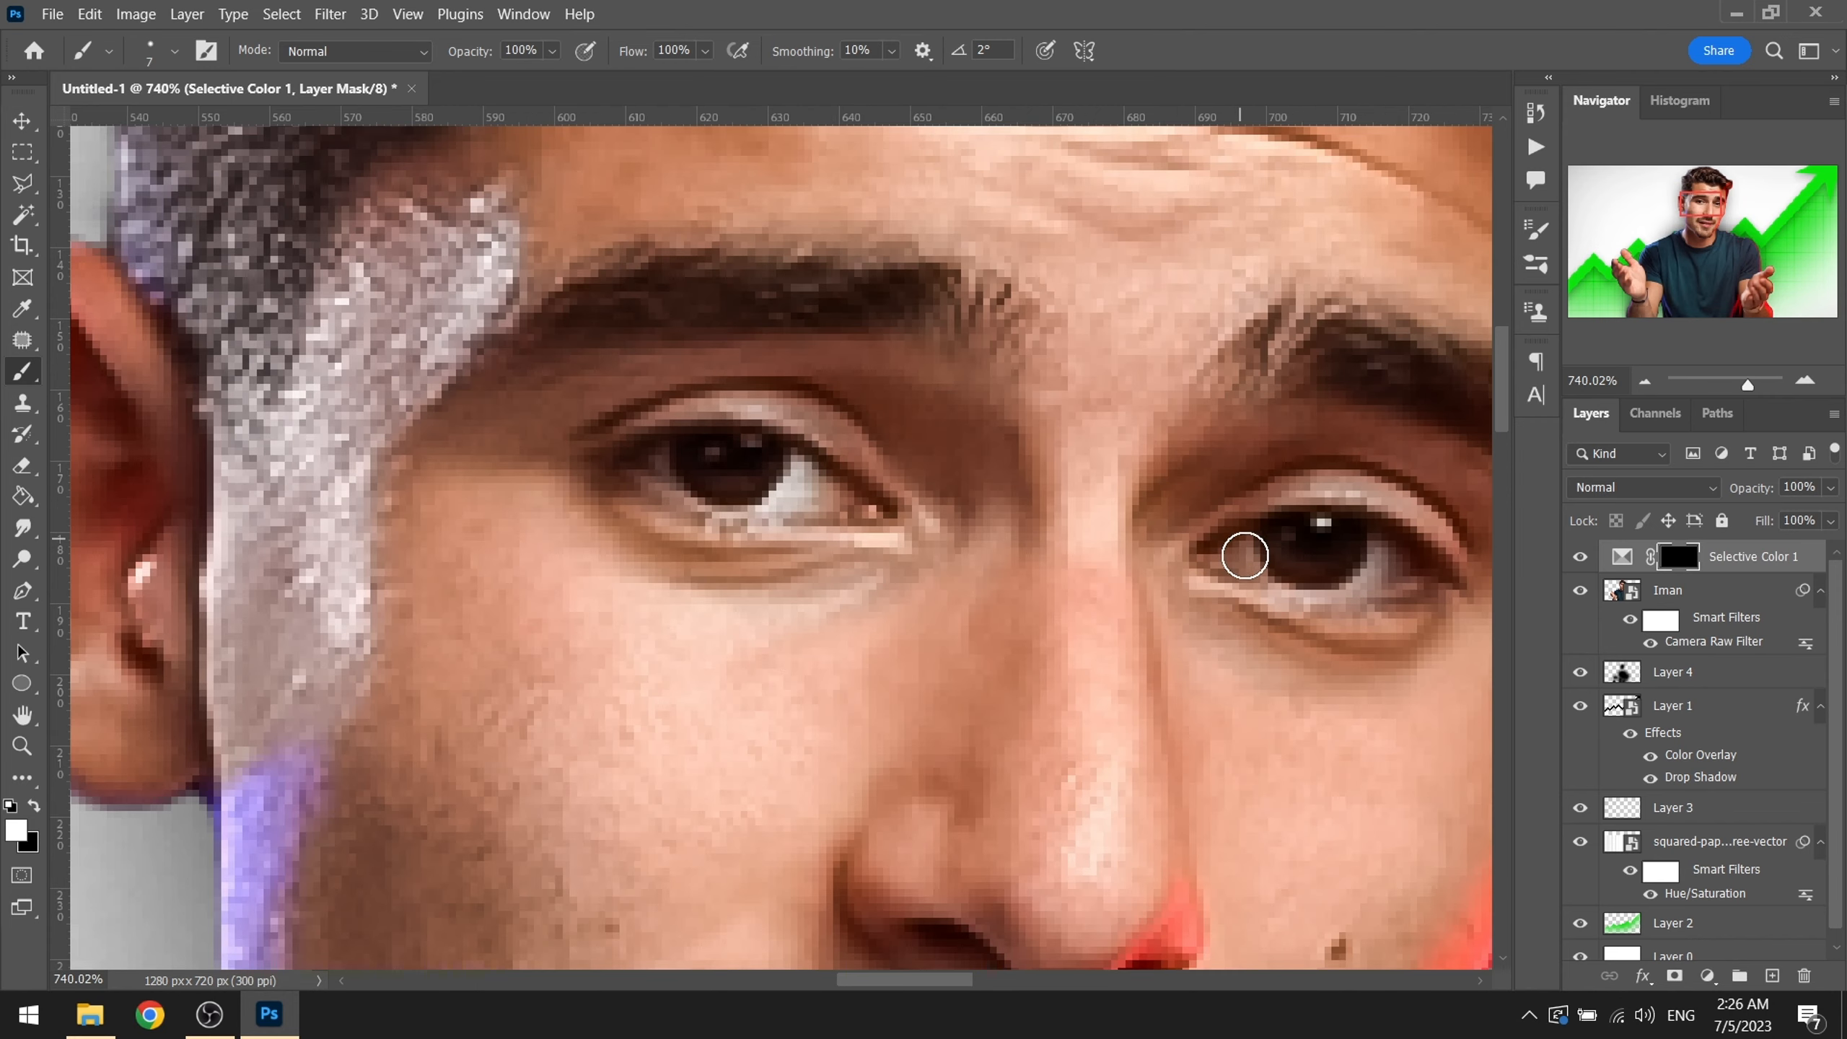
drag(1376, 551, 1362, 568)
Step: Group all layers from Selective Color 1 down to Layer 0
scroll(1372, 540, down, 12)
drag(1327, 650, 912, 627)
drag(1082, 629, 973, 586)
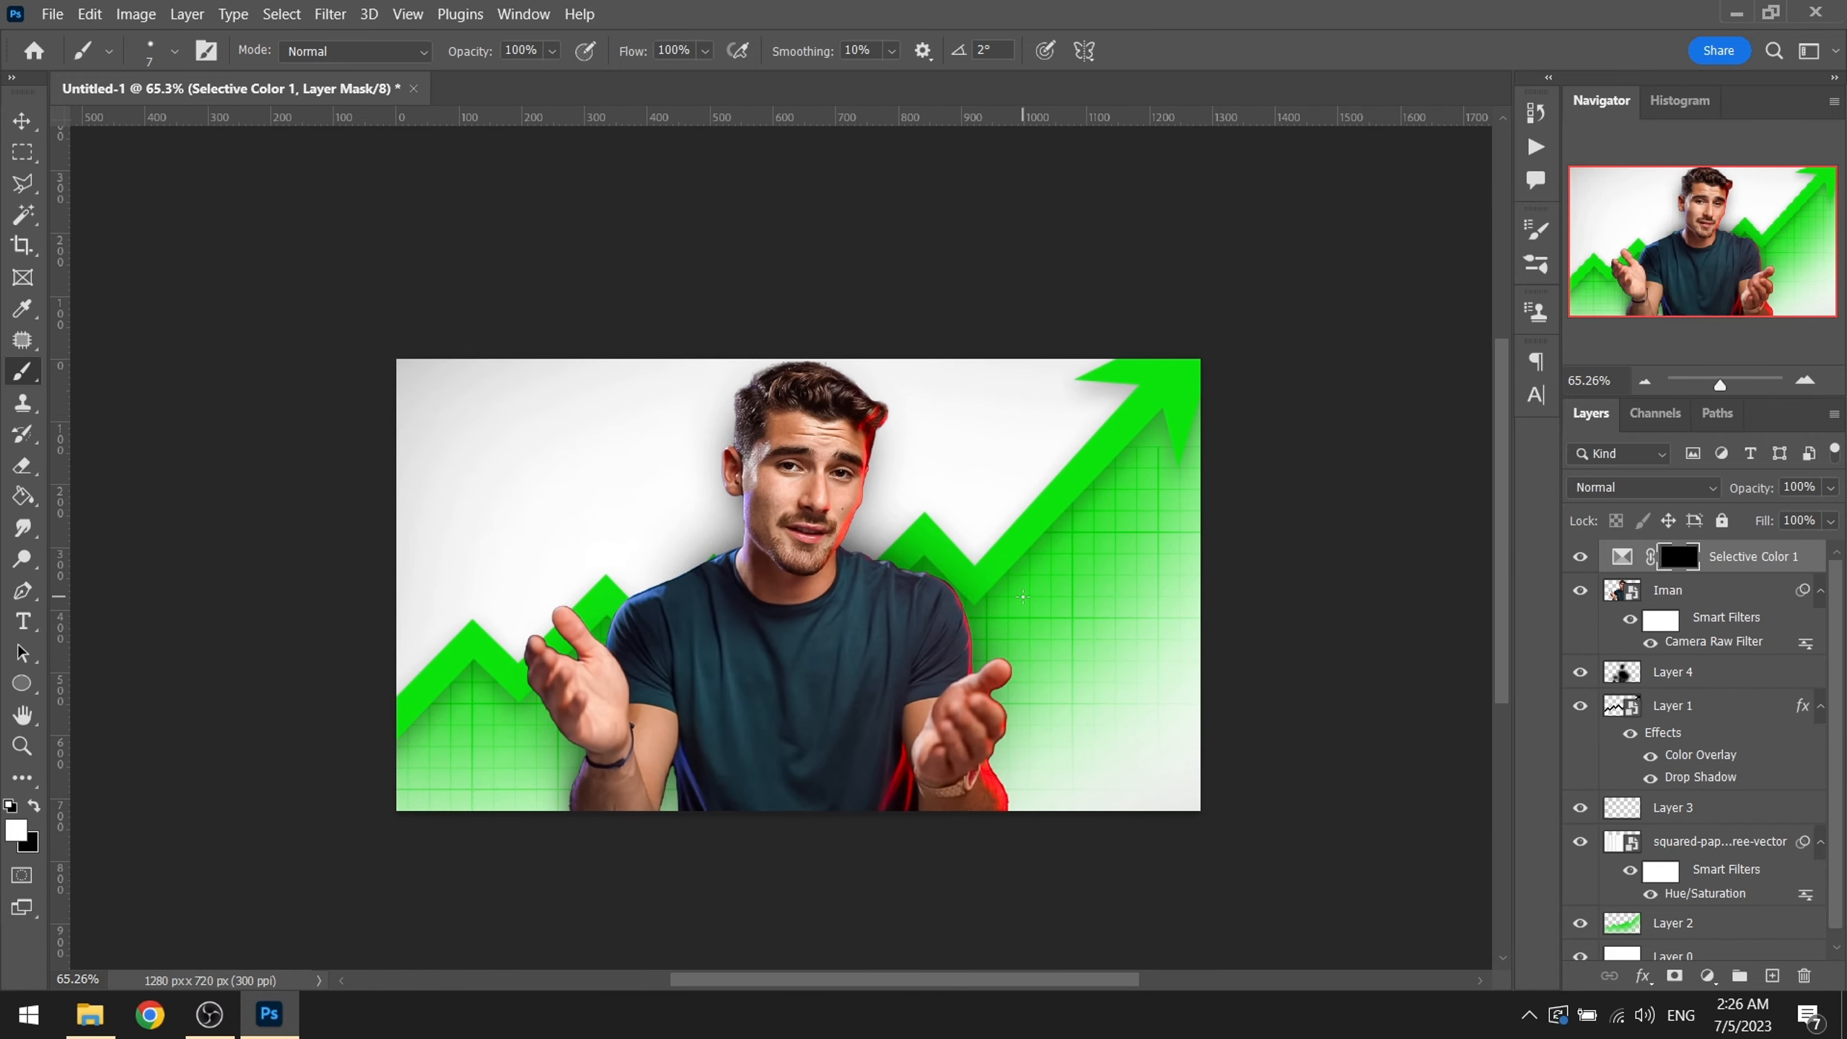
scroll(1033, 582, up, 1)
drag(841, 638, 891, 619)
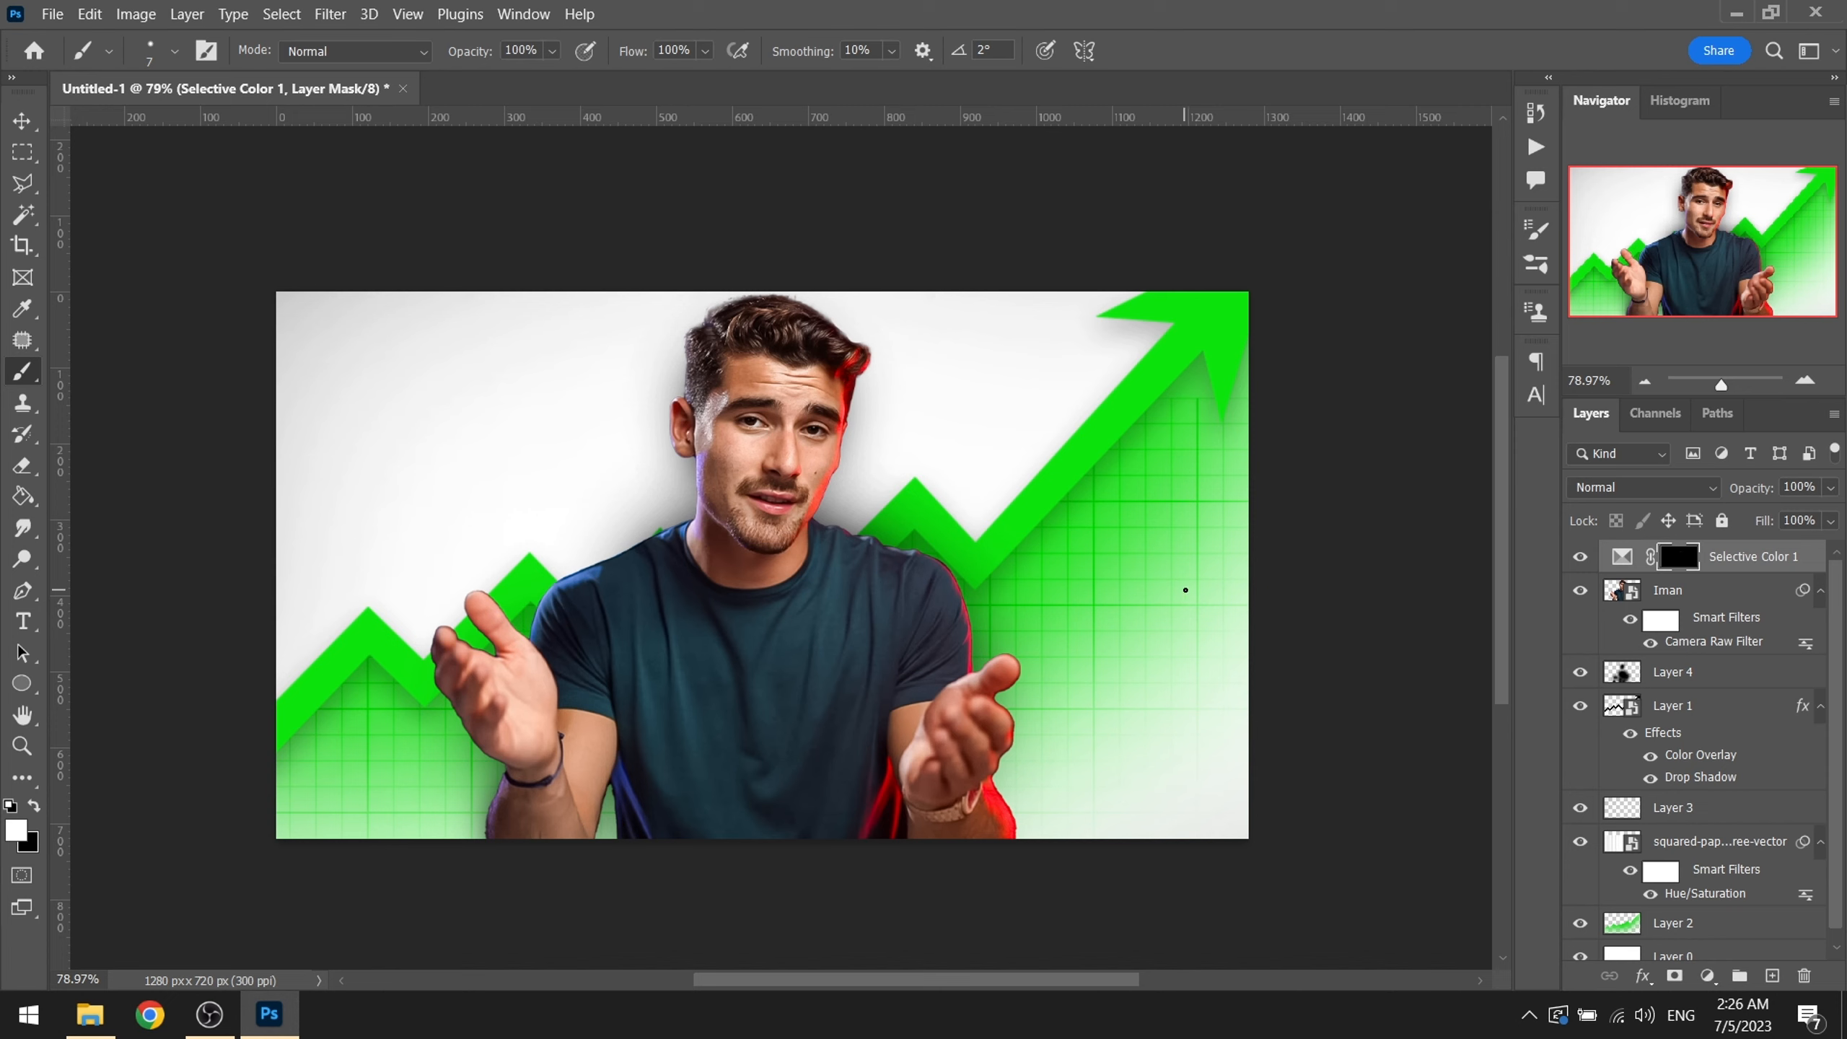
scroll(1697, 664, down, 1)
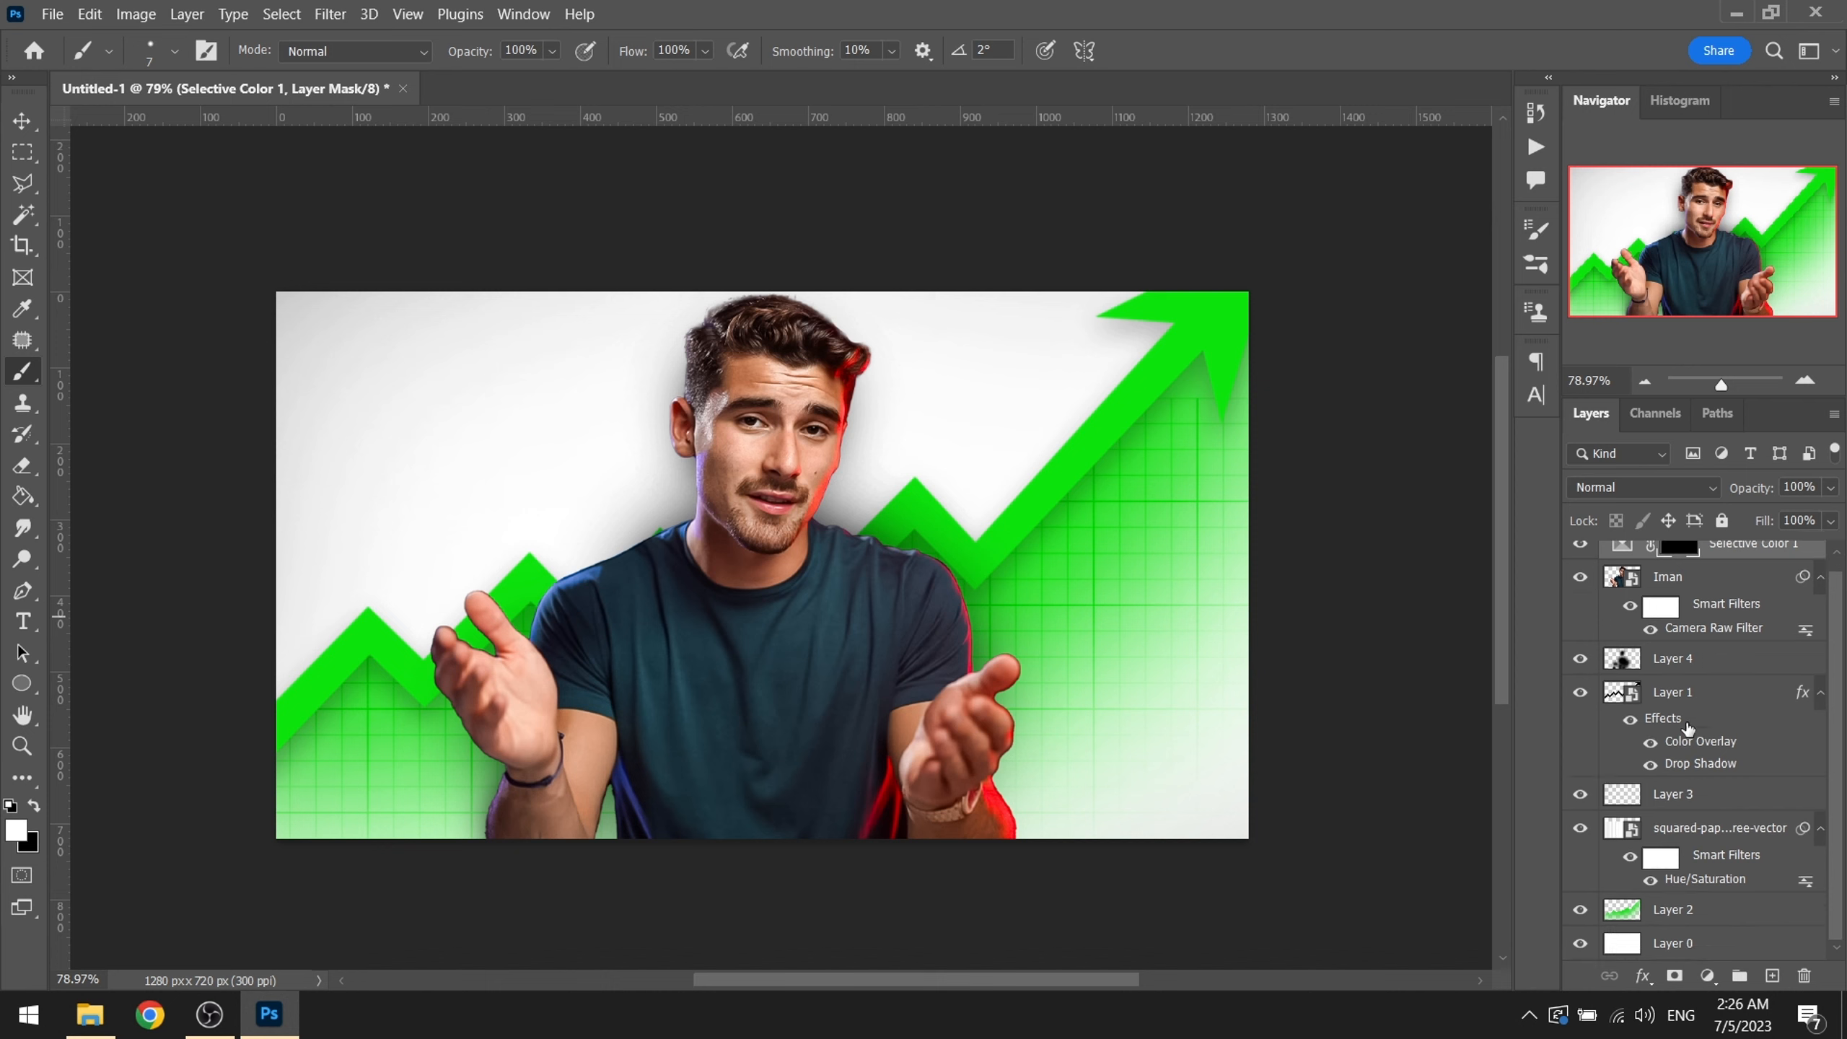
shift+click(1677, 937)
key(ctrl+g)
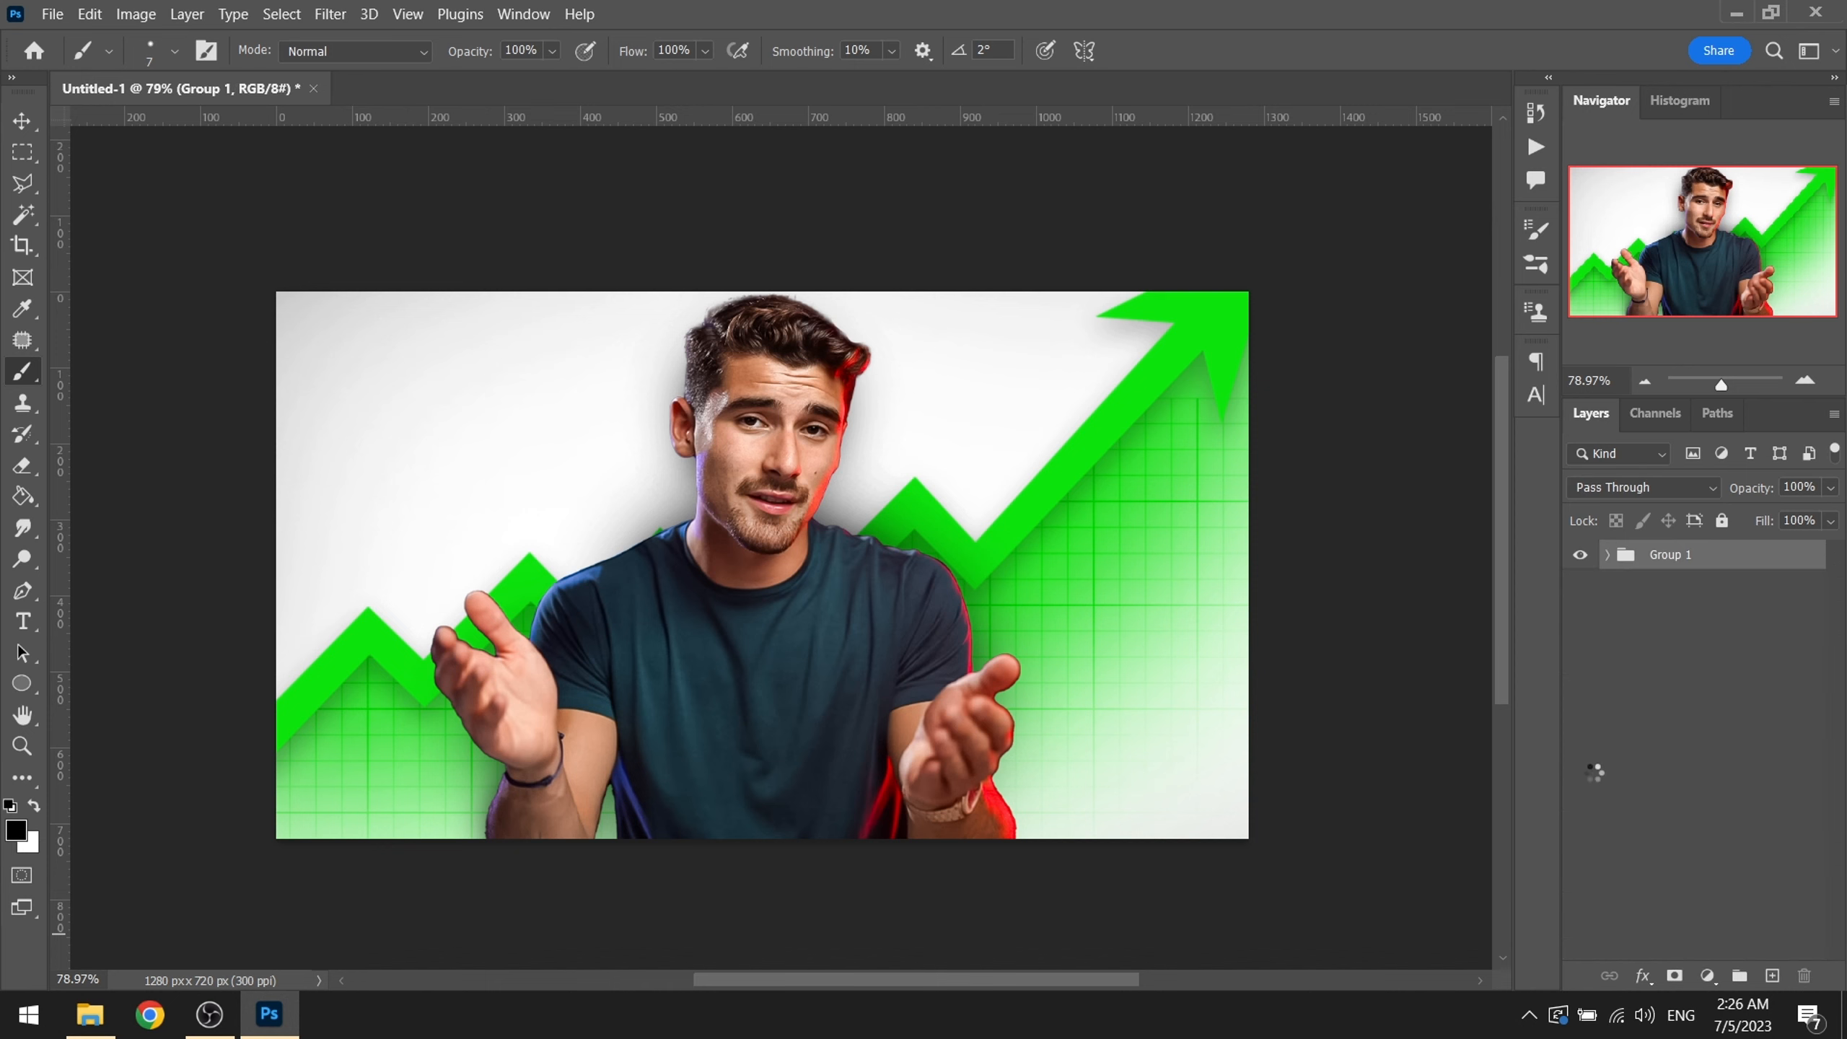
Step: Duplicate Group 1, flatten the copy, cut and paste its canvas area as a new layer, and delete the emptied copy
key(ctrl+j)
key(ctrl+e)
key(ctrl+a)
key(ctrl+x)
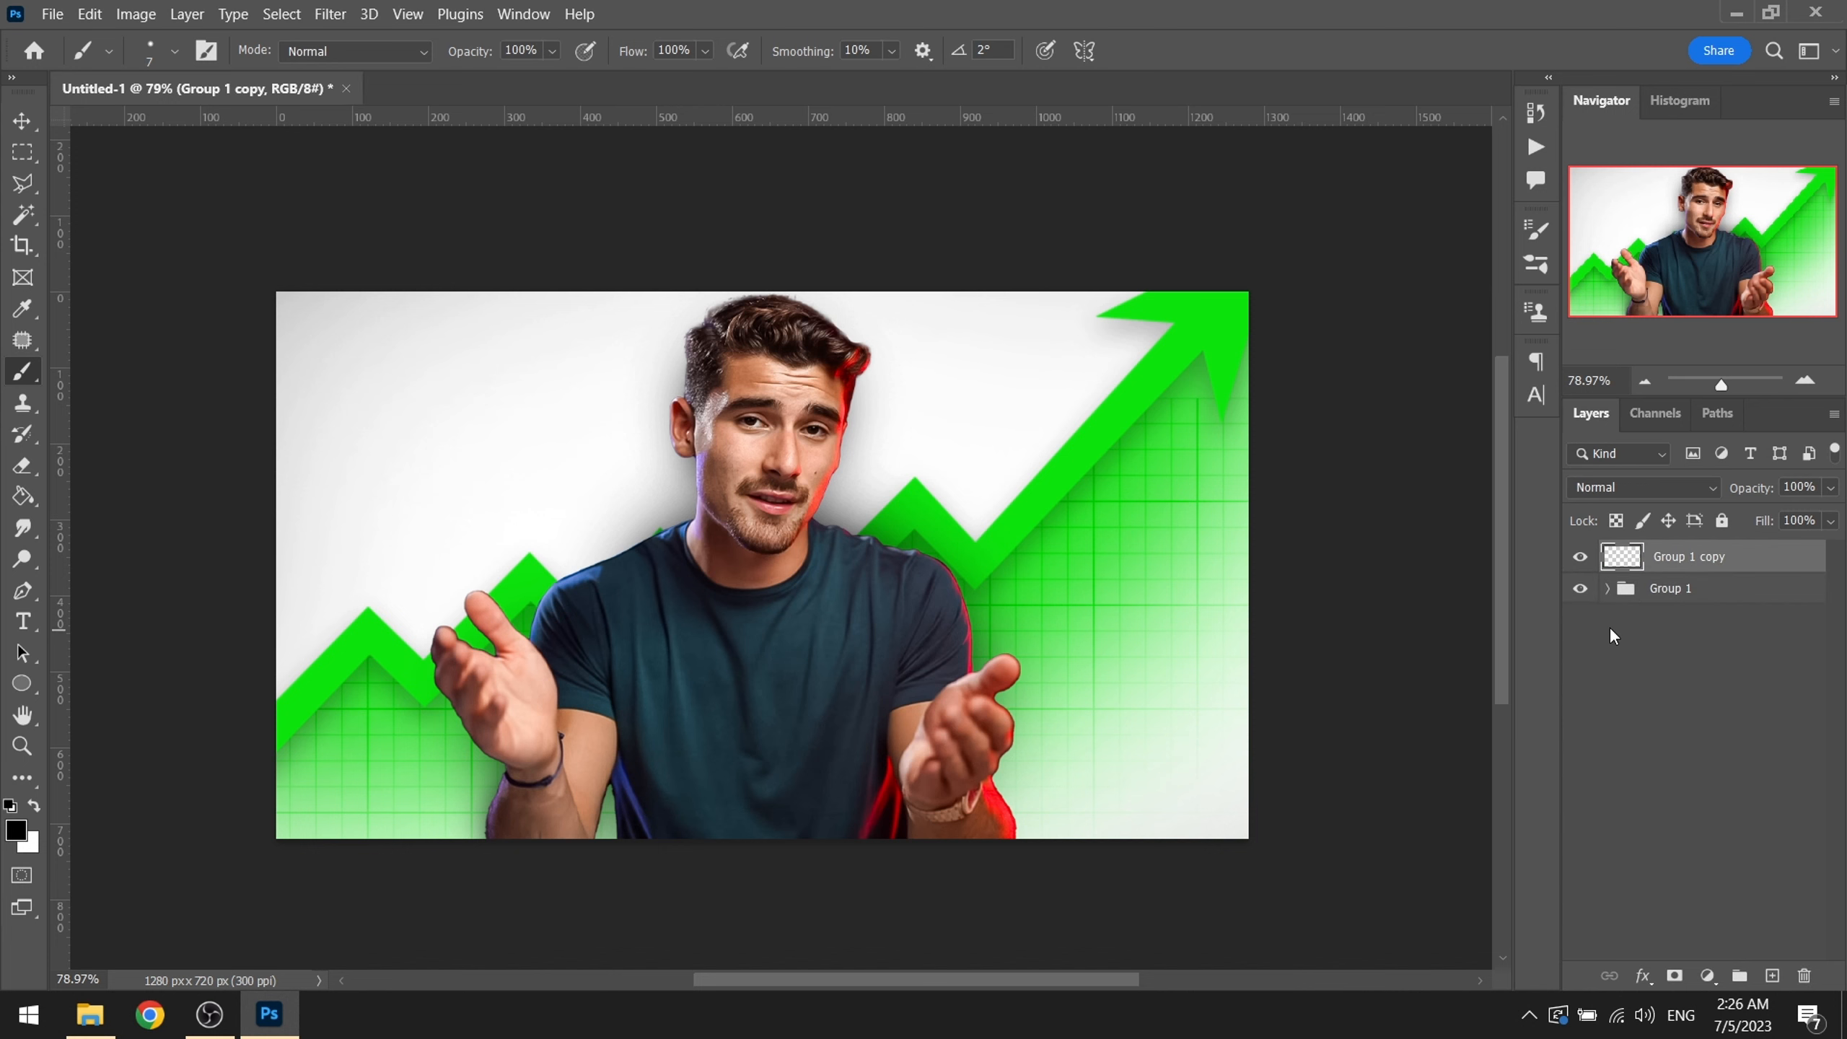
key(ctrl+v)
click(1662, 594)
key(Delete)
Step: Convert the merged Layer 5 to a Smart Object and open the Camera Raw Filter for it
right_click(1672, 557)
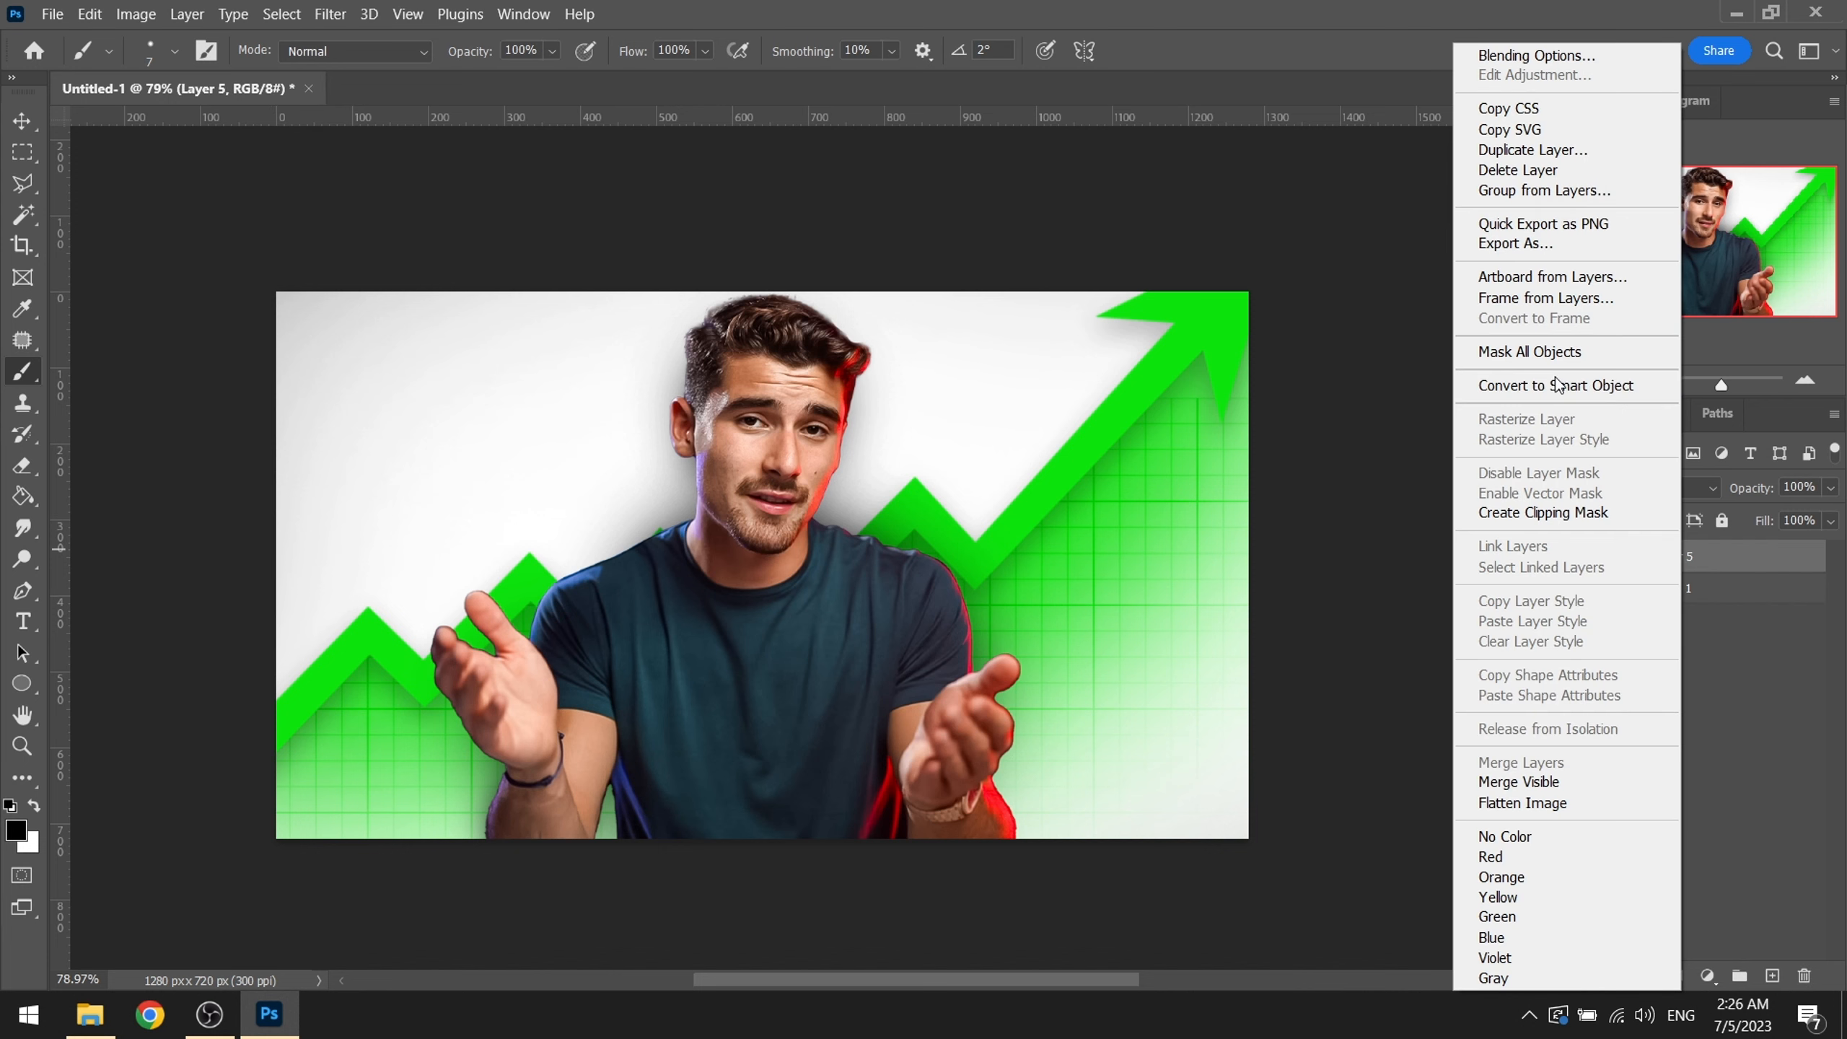
click(1563, 387)
click(347, 14)
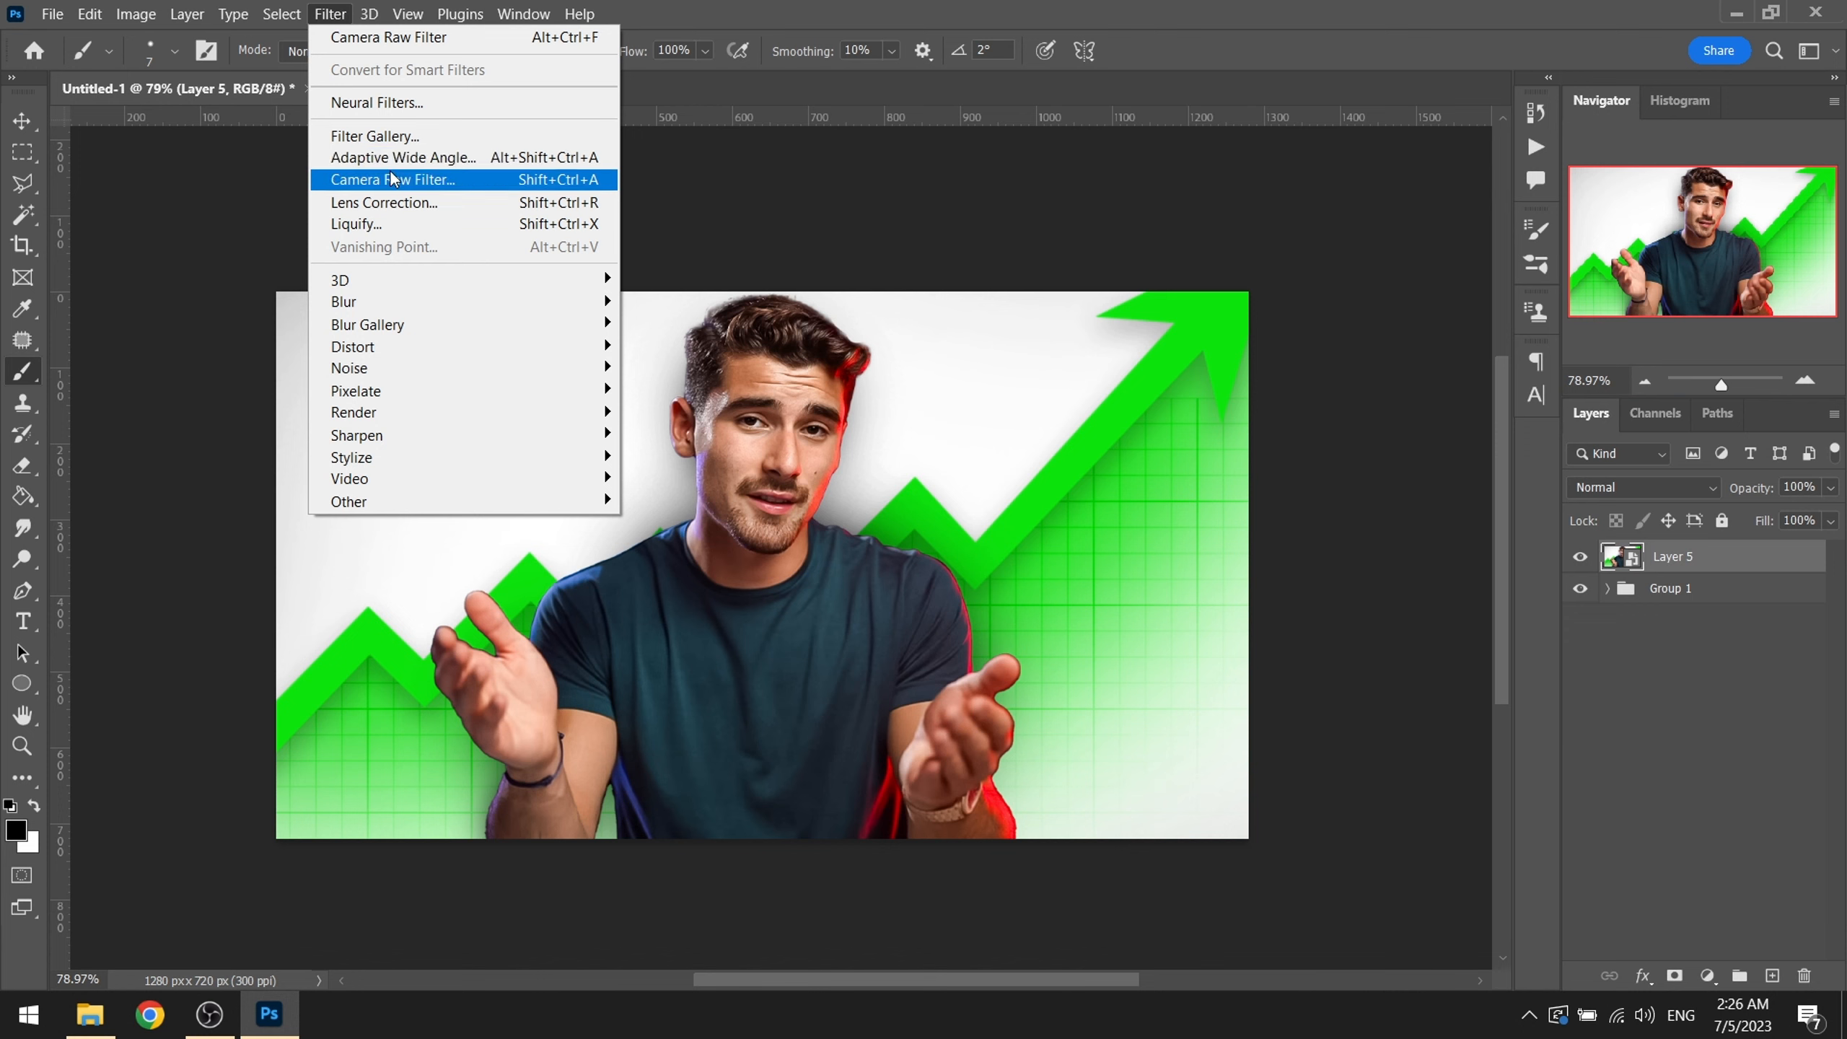
click(396, 181)
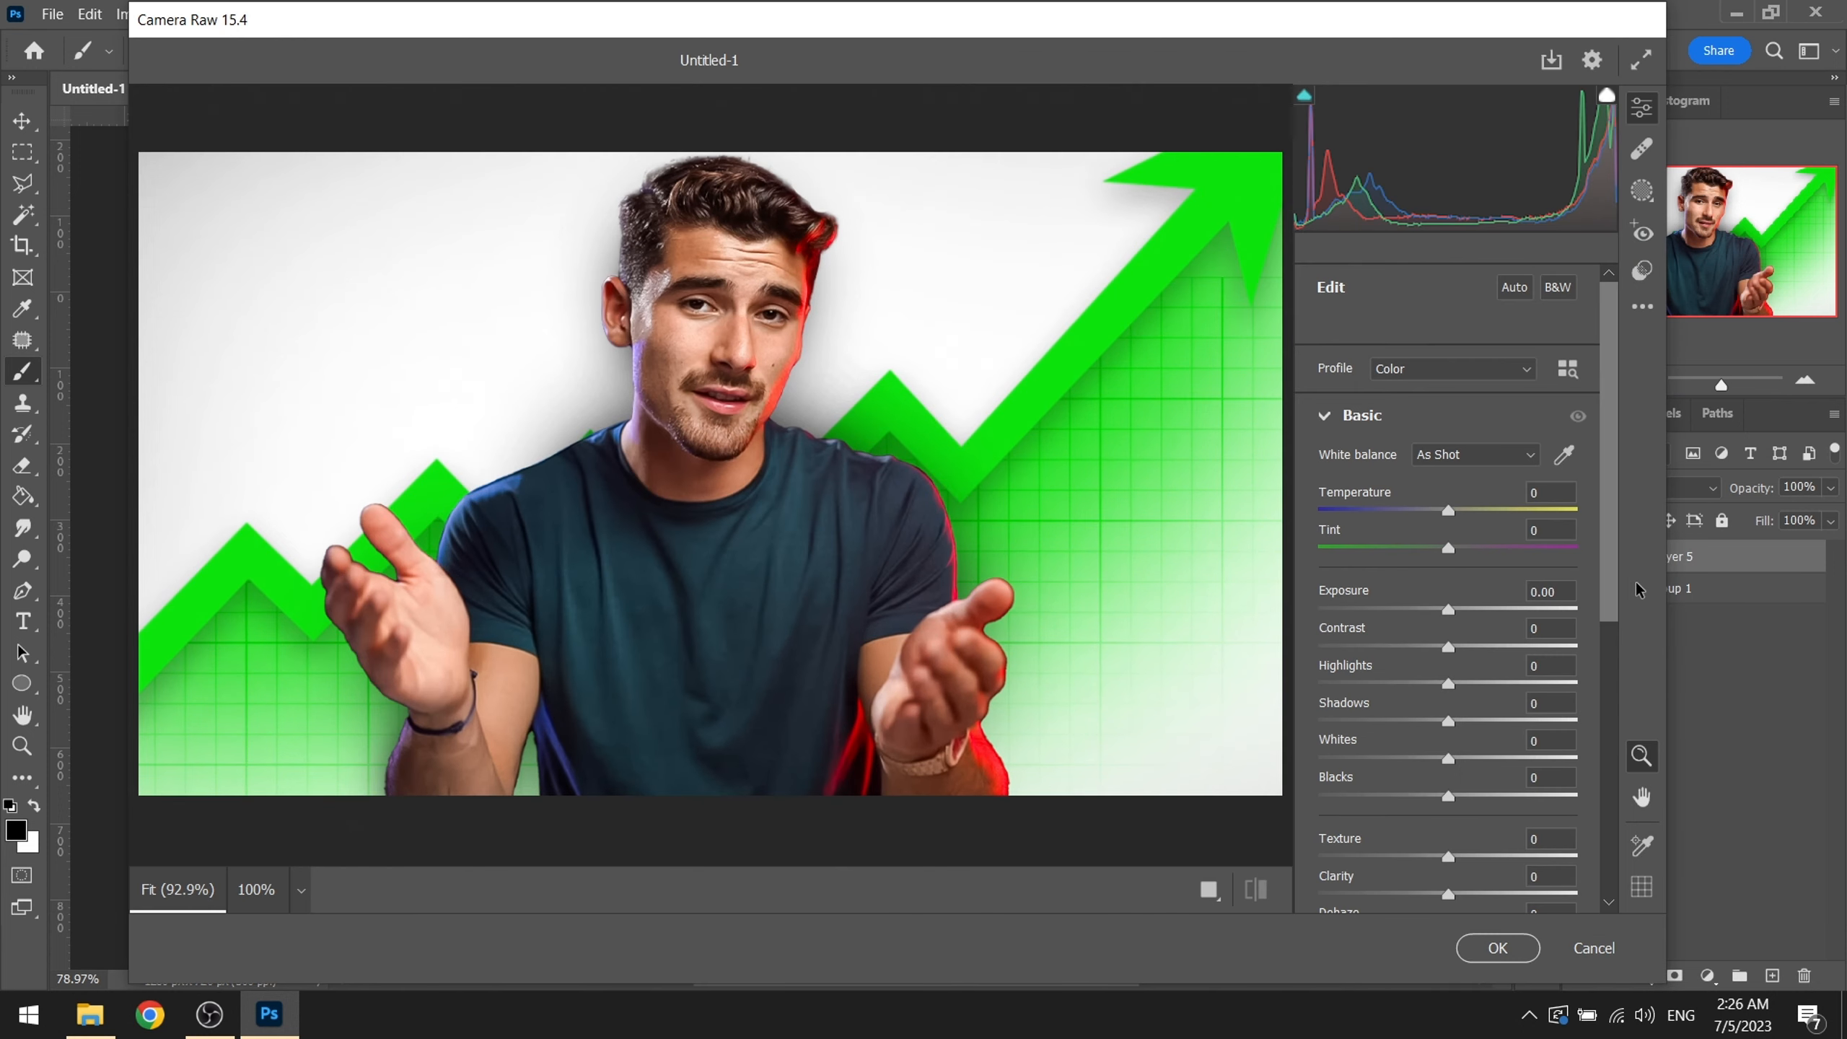
Step: Set Contrast to +11, Highlights -31, Shadows +21, Whites +13, Blacks +21, Texture +24, and the Optics Vignette to -58
drag(1447, 643, 1487, 853)
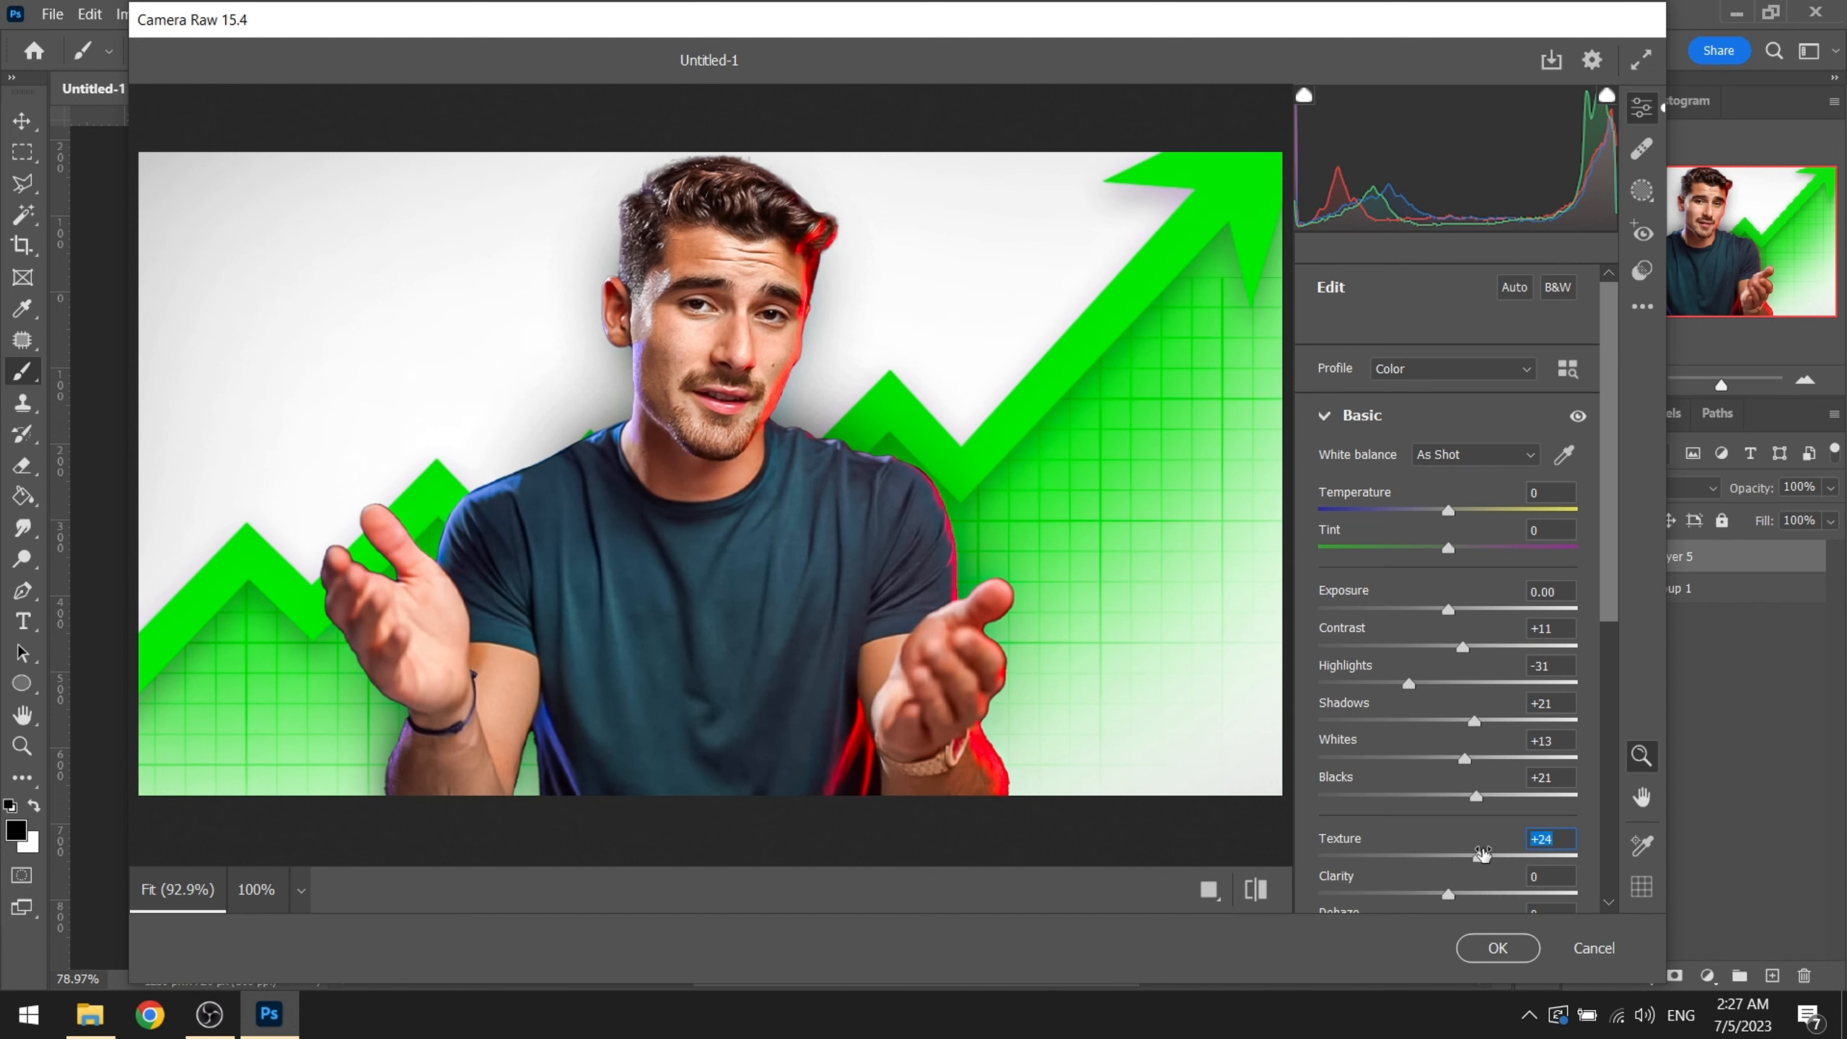
scroll(1462, 800, down, 4)
drag(1448, 704, 1374, 764)
scroll(1441, 759, down, 2)
click(1418, 831)
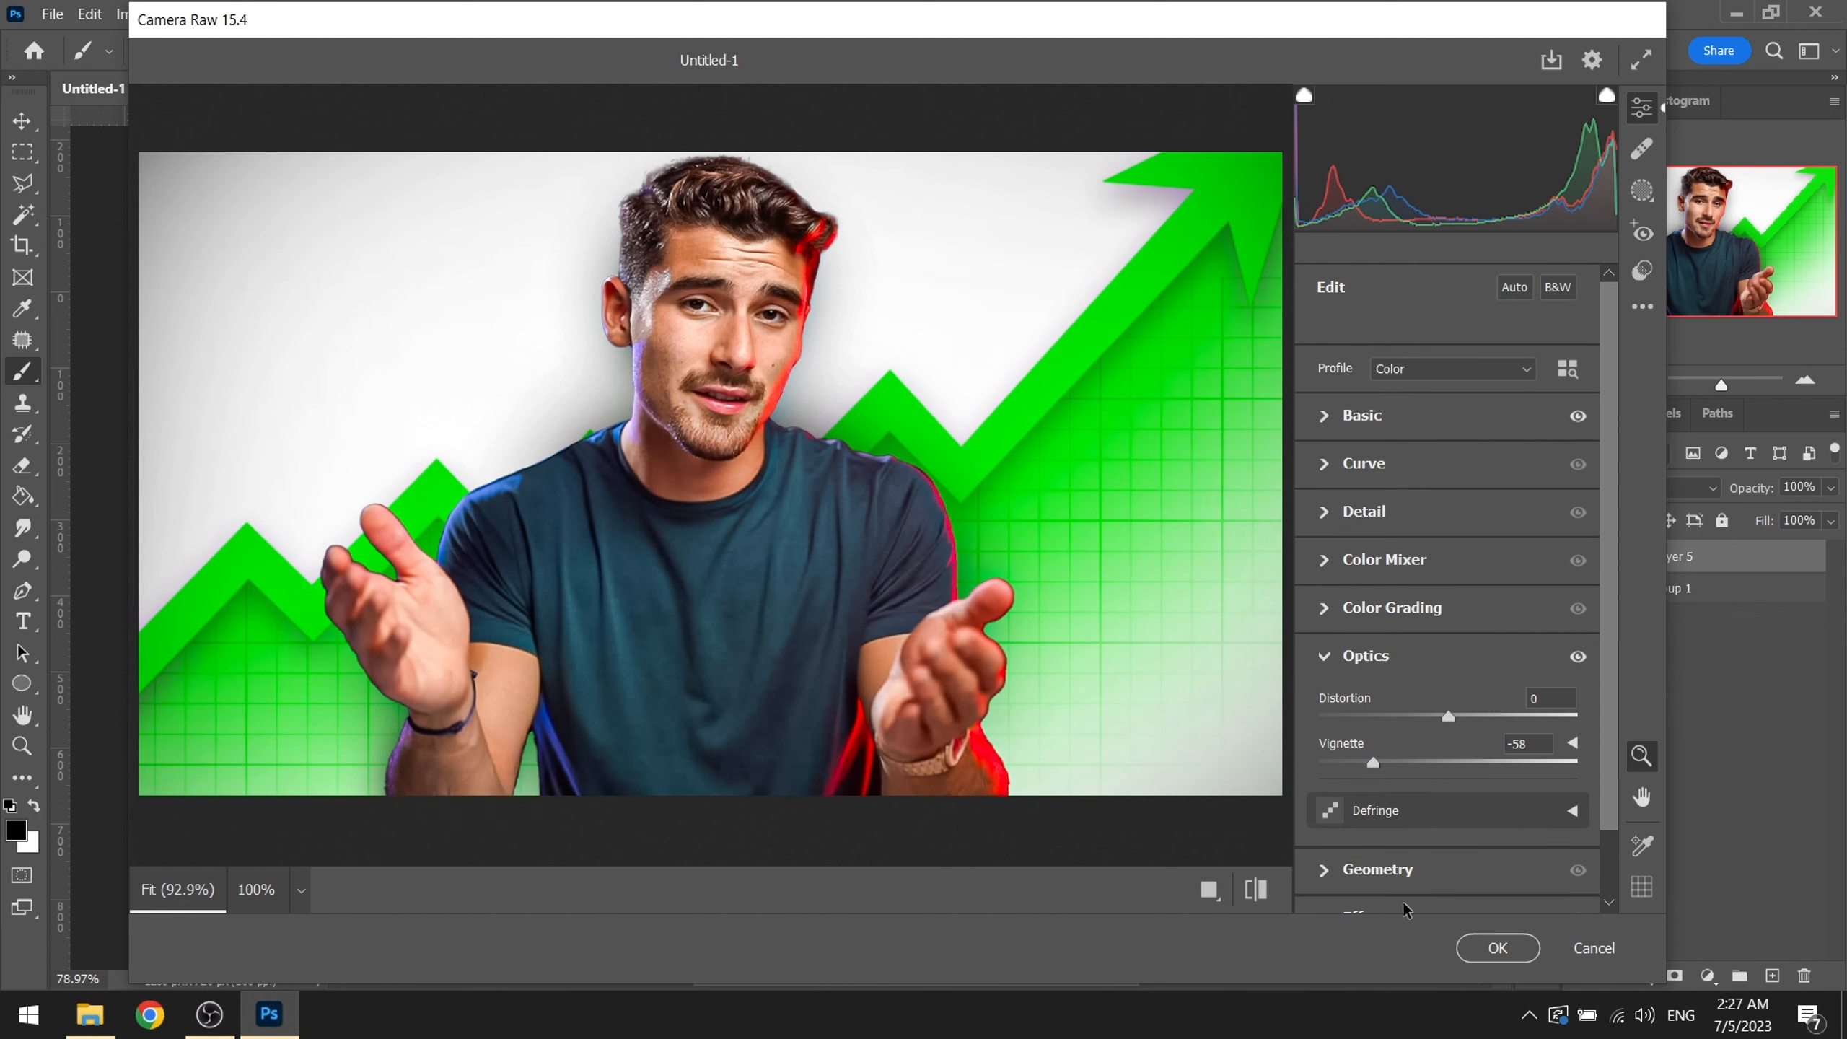
Step: Set Sharpening to 32 and apply the Camera Raw filter to the merged layer
click(1377, 525)
drag(1392, 574, 1374, 569)
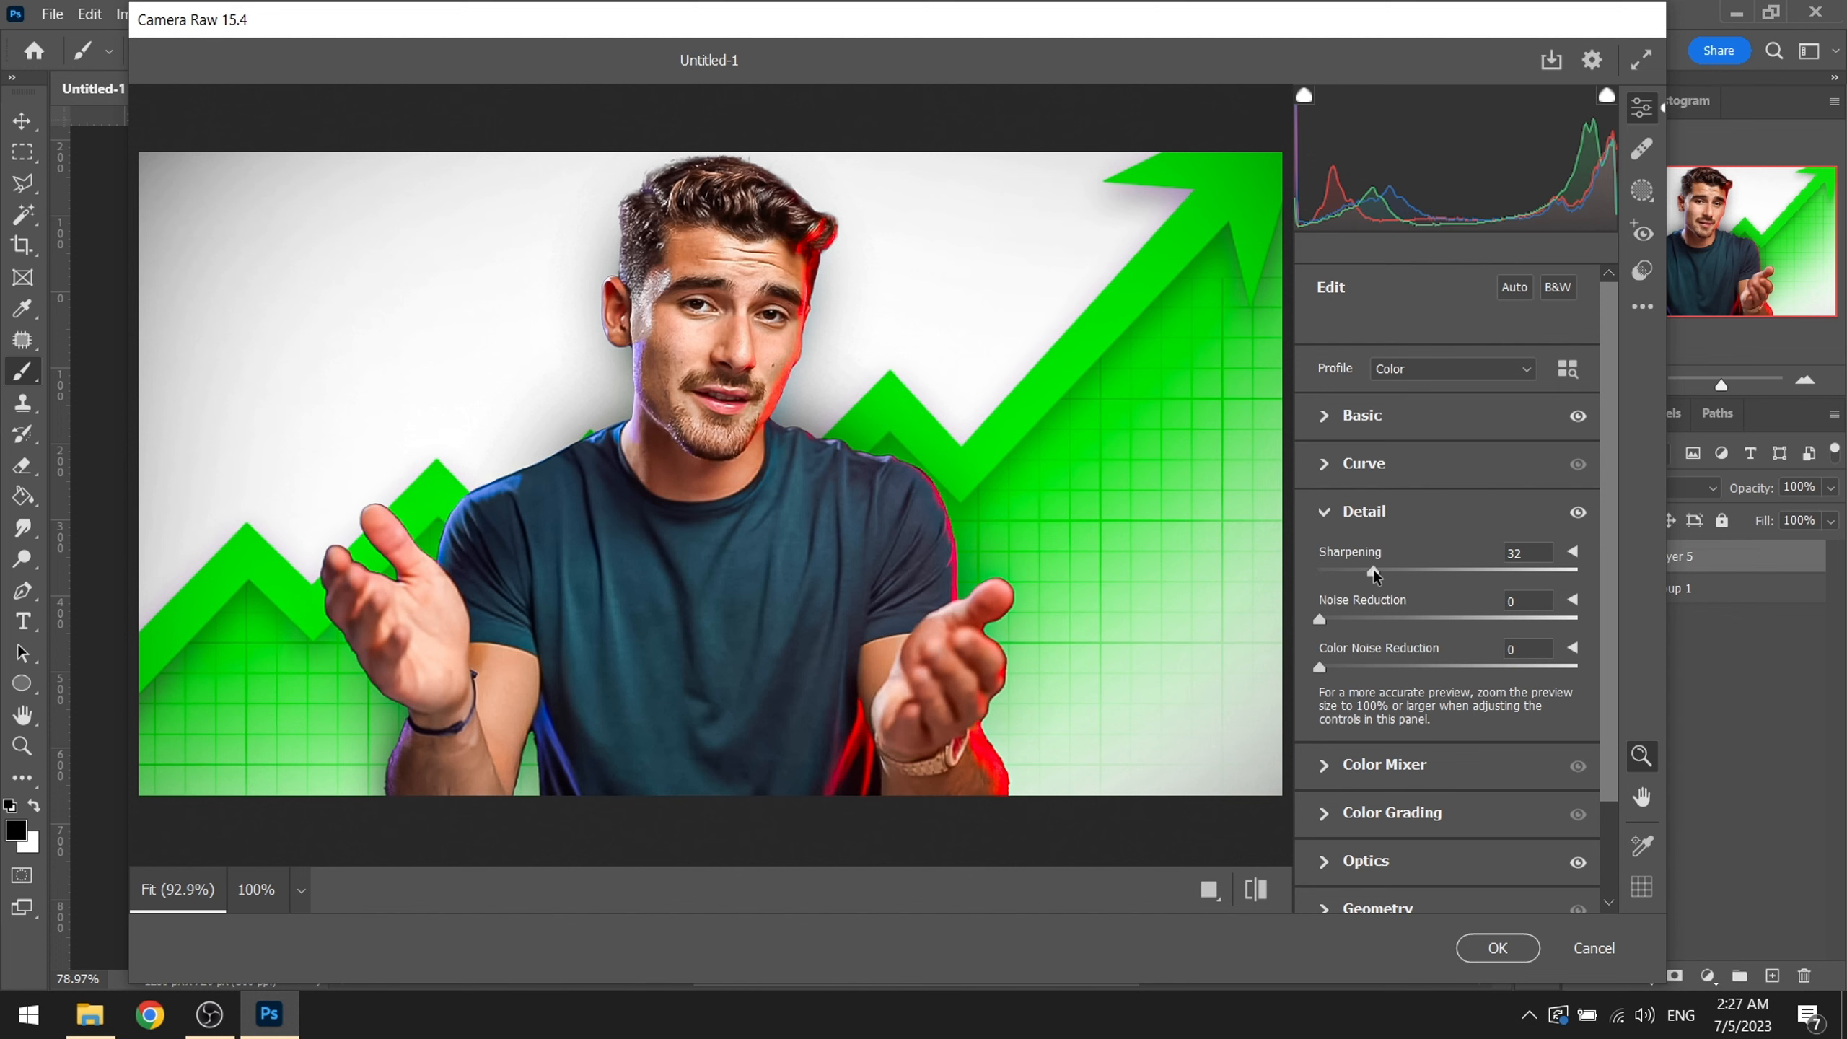
click(1495, 943)
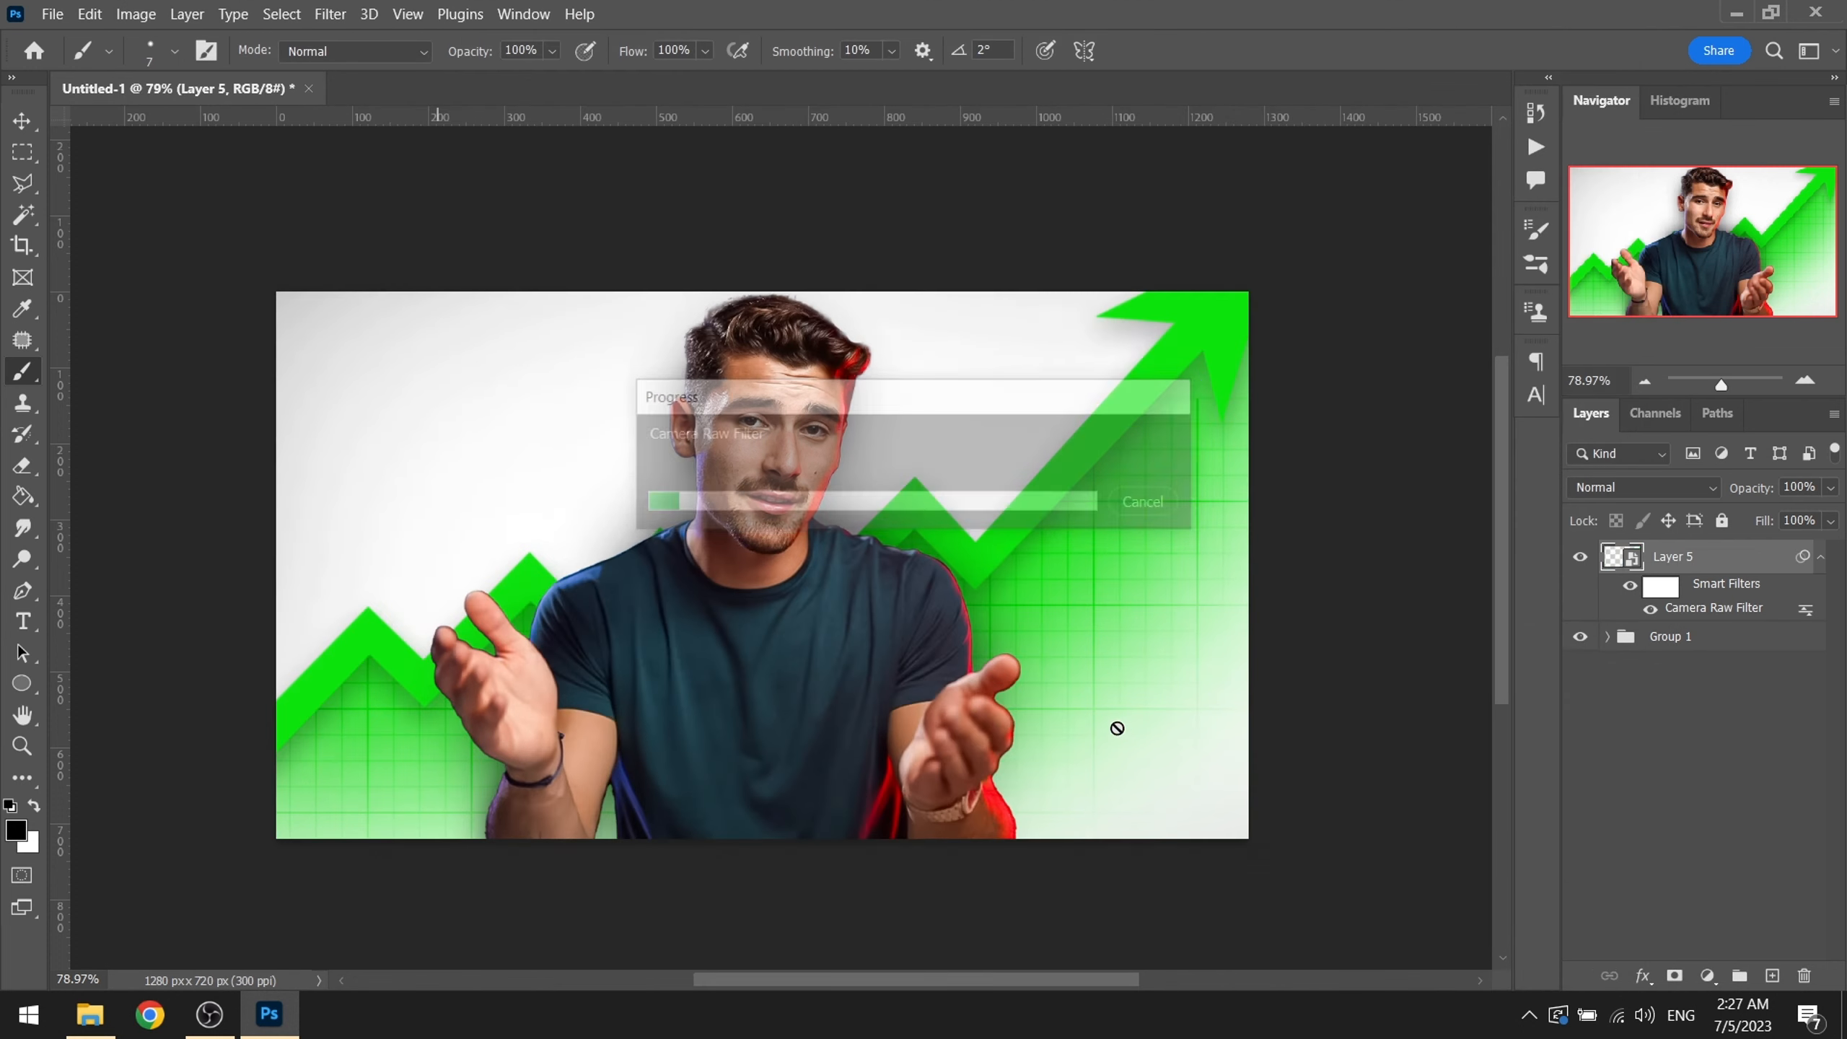
scroll(1091, 680, down, 2)
drag(1172, 638, 1093, 623)
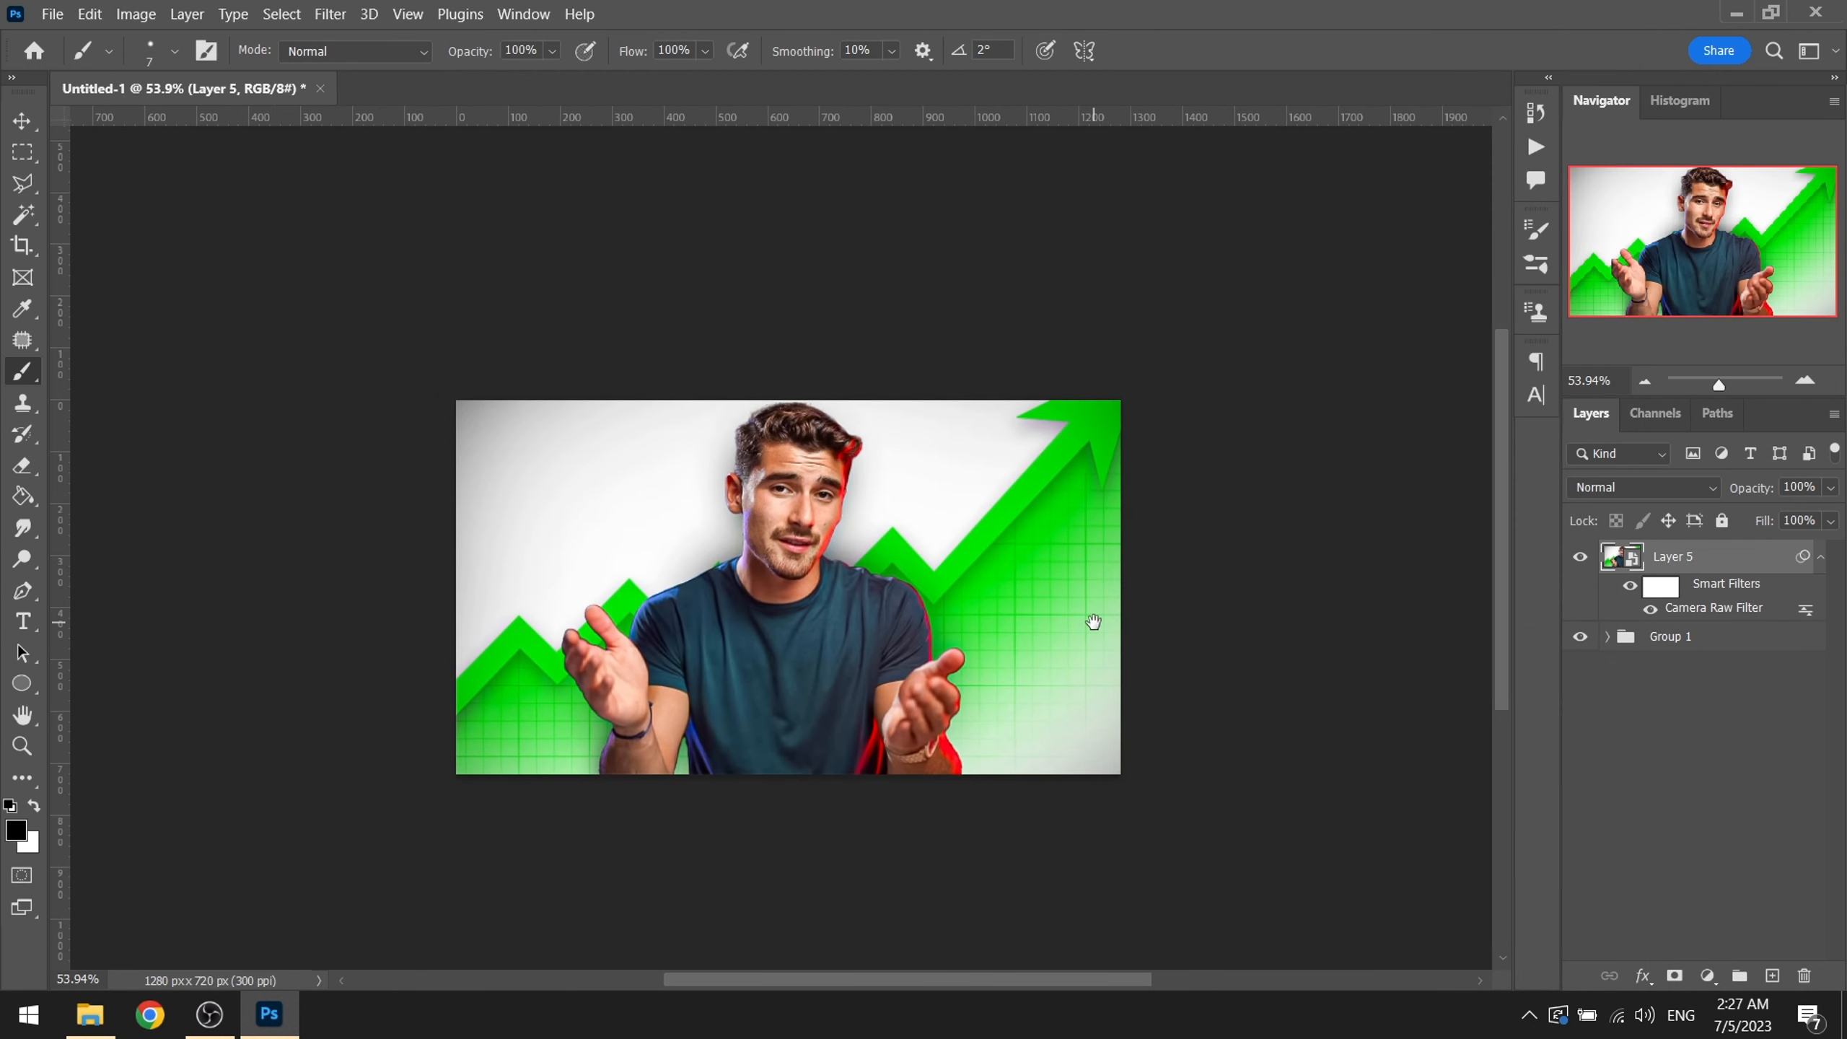